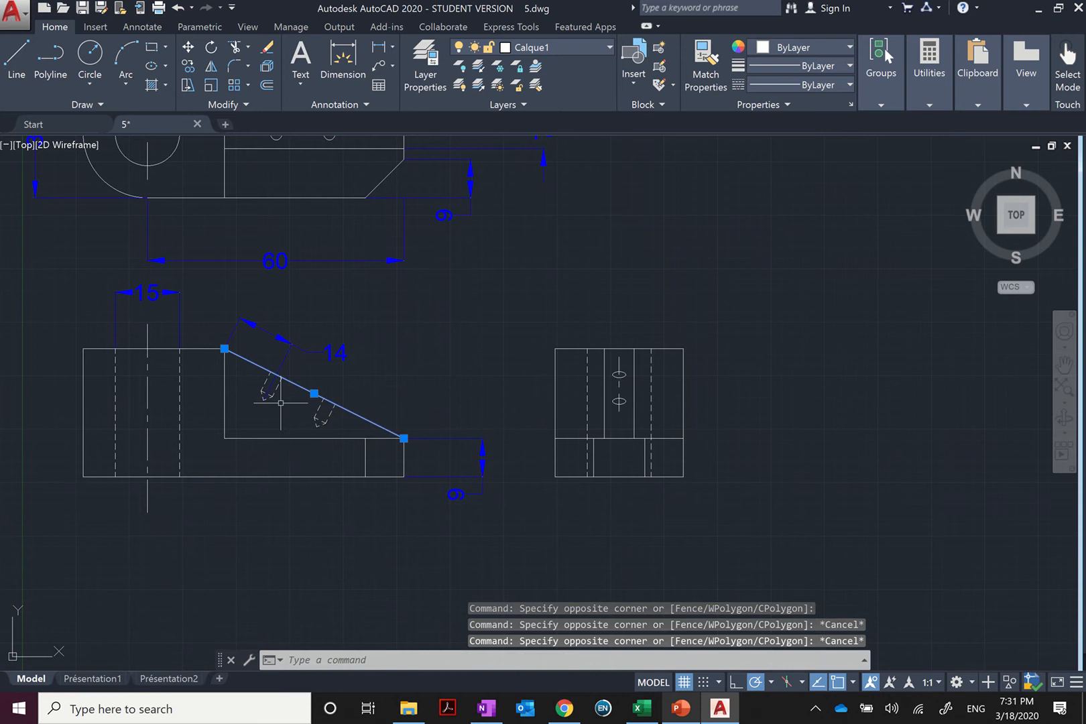
# Examine the top, front and side views, focusing on the sloped face and its two small holes
pyautogui.press('Escape')
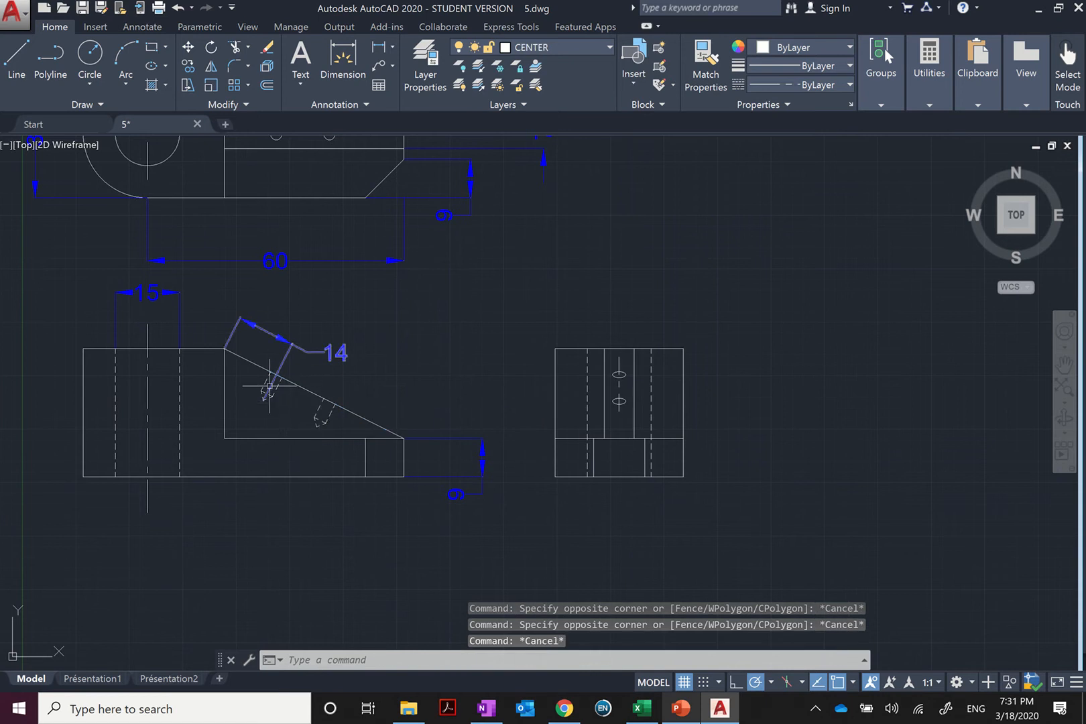
pyautogui.scroll(2, 586, 391)
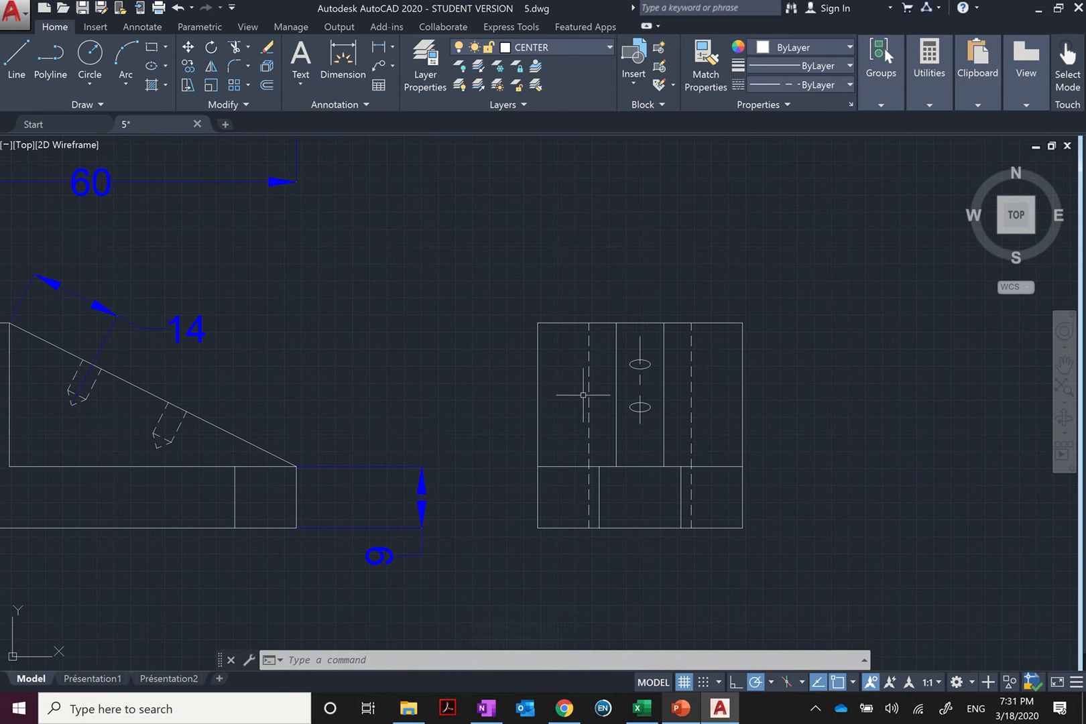
pyautogui.scroll(-2, 583, 395)
pyautogui.moveTo(492, 359); pyautogui.dragTo(575, 428, button='middle')
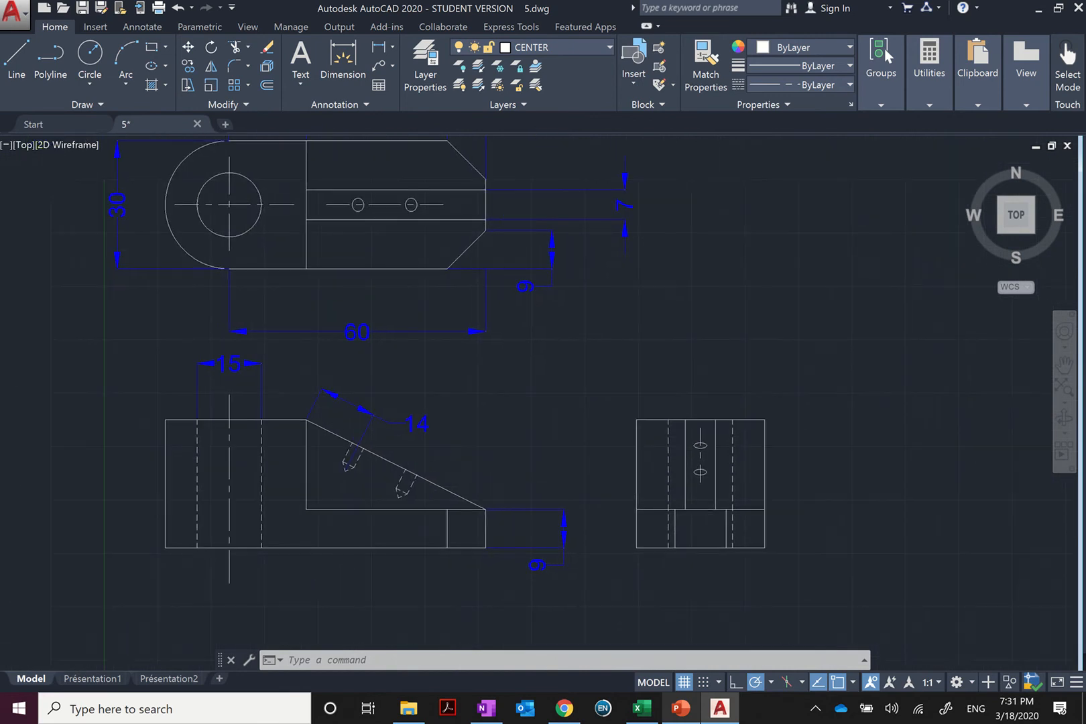
pyautogui.scroll(2, 411, 204)
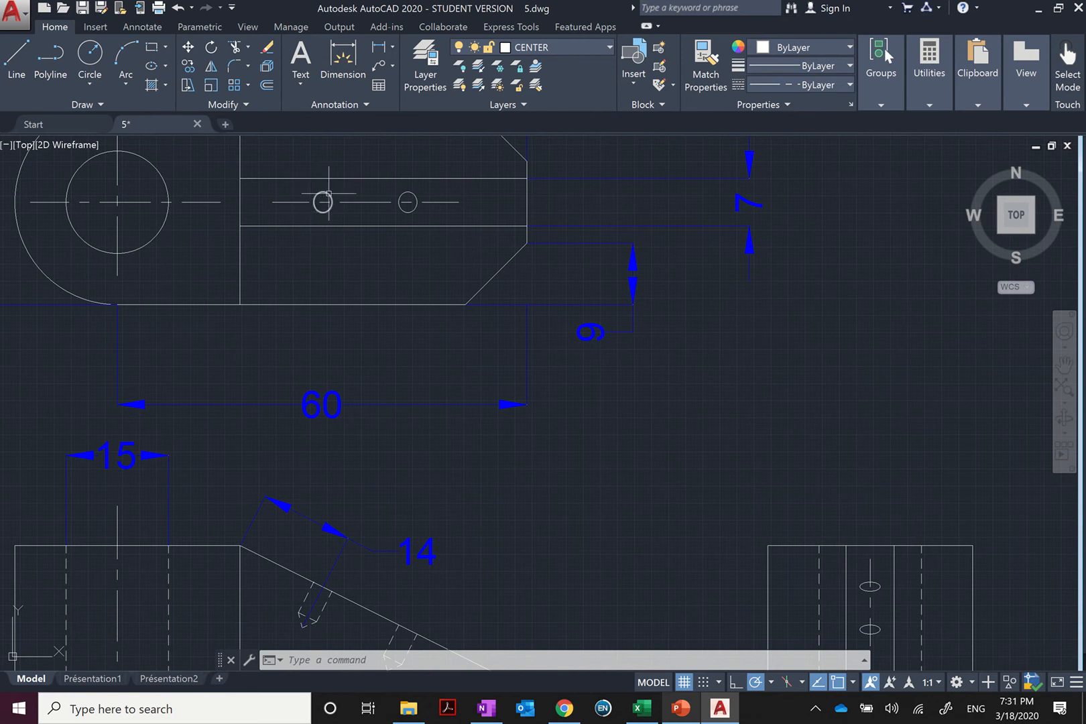
pyautogui.scroll(-2, 336, 201)
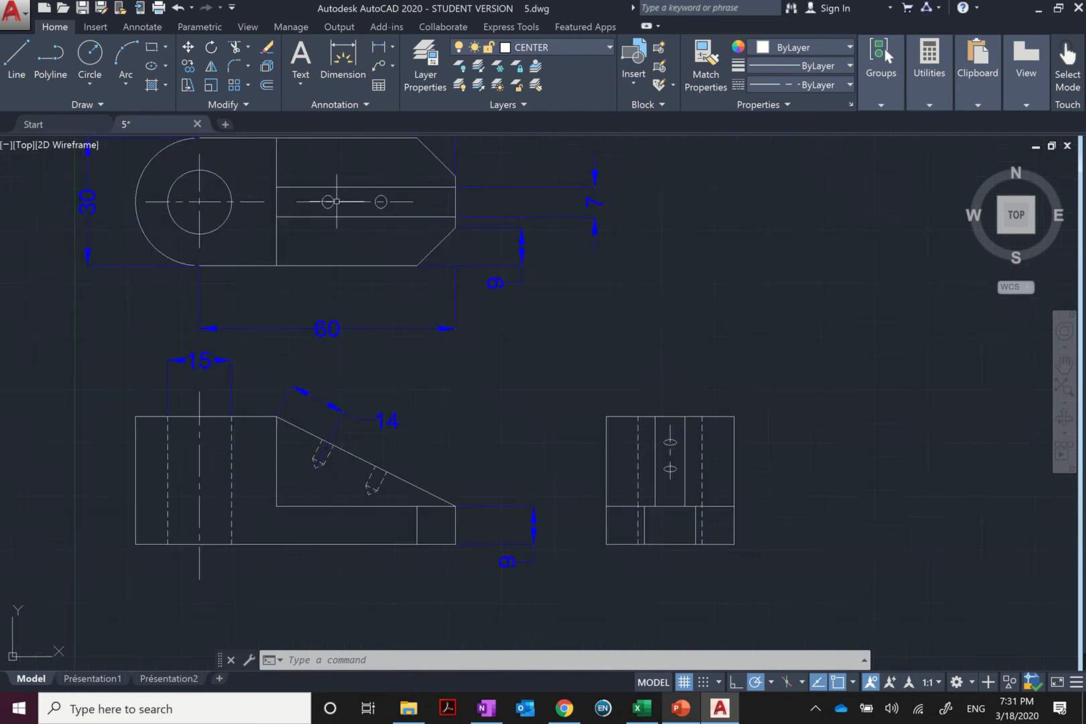
pyautogui.scroll(-2, 429, 373)
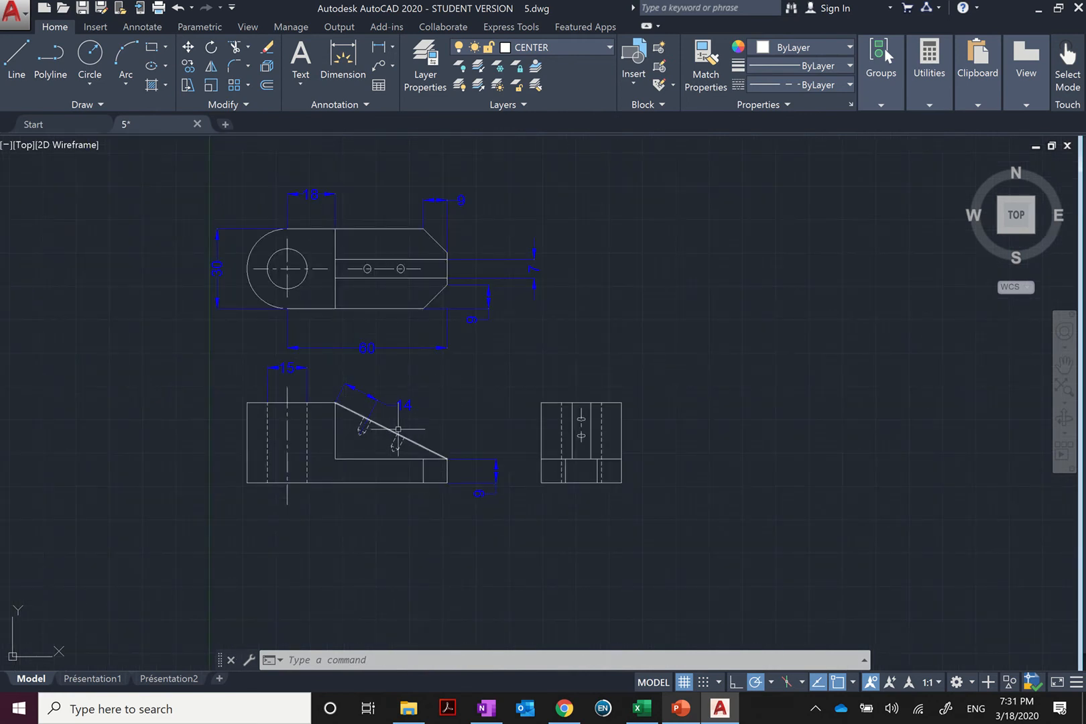
pyautogui.scroll(4, 398, 429)
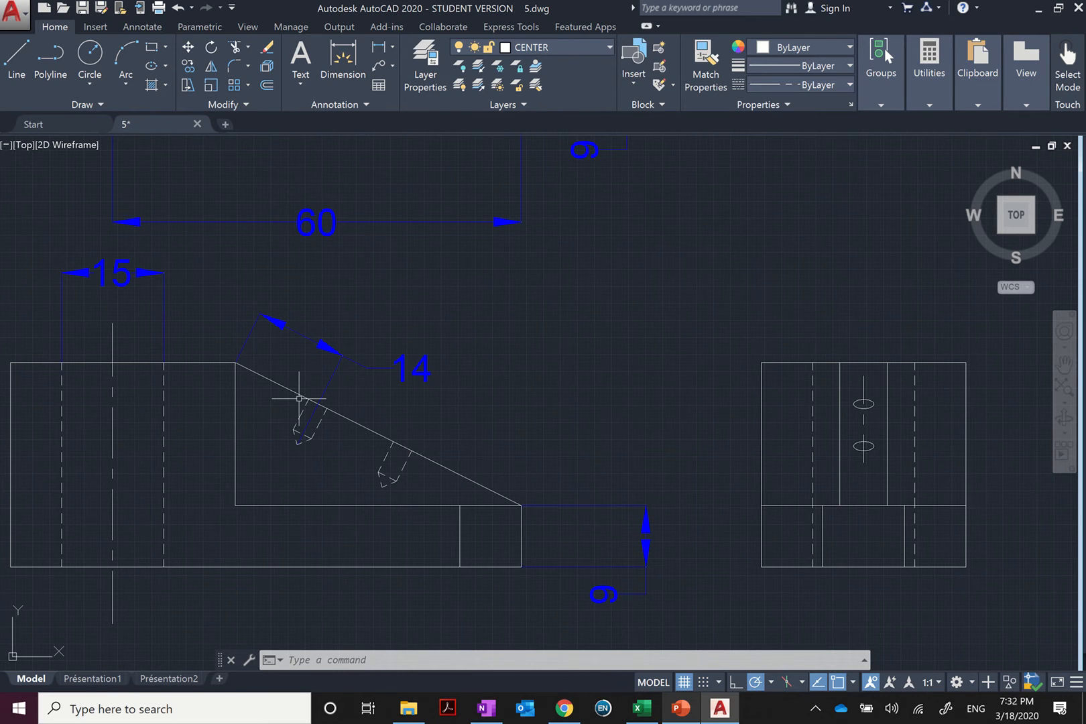
pyautogui.scroll(-3, 308, 423)
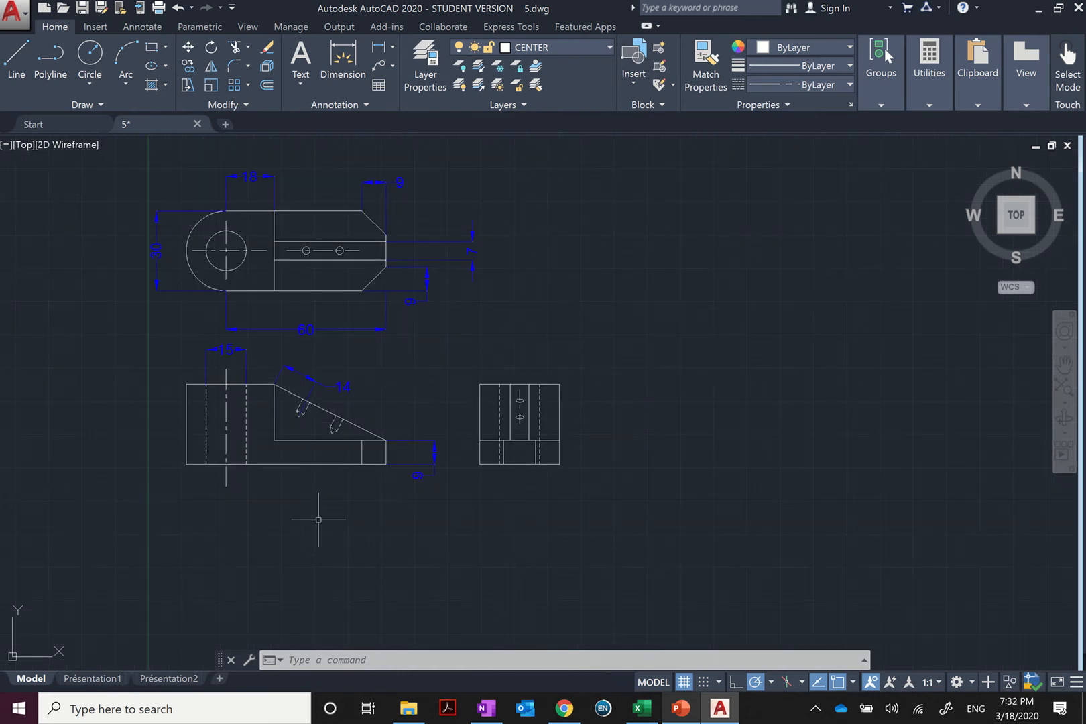
pyautogui.scroll(2, 319, 520)
pyautogui.scroll(-2, 318, 519)
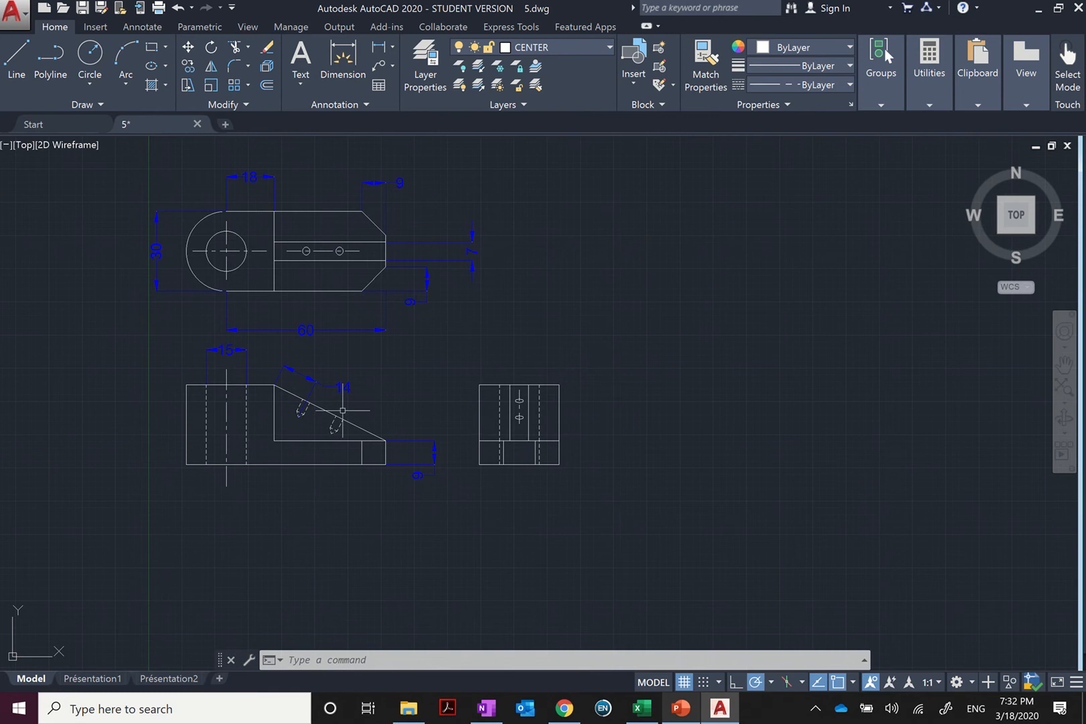
# Copy the front and side views with their dimensions to the empty area right of the original drawing, using the front view's lower-left corner as base point
pyautogui.click(151, 336)
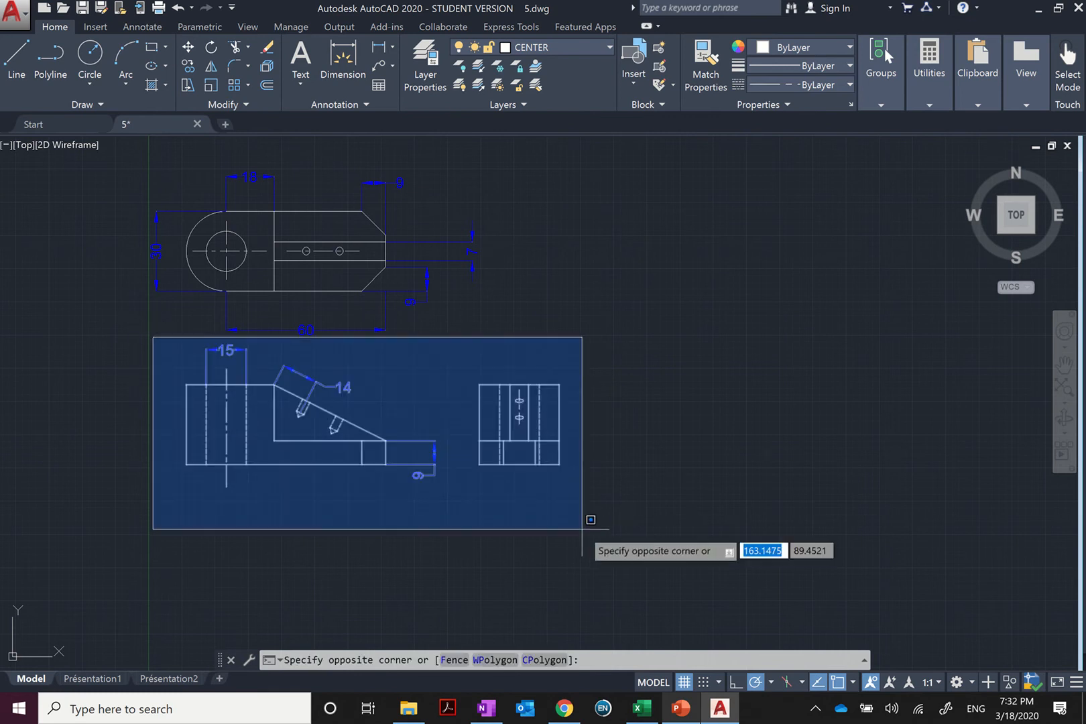
pyautogui.click(611, 553)
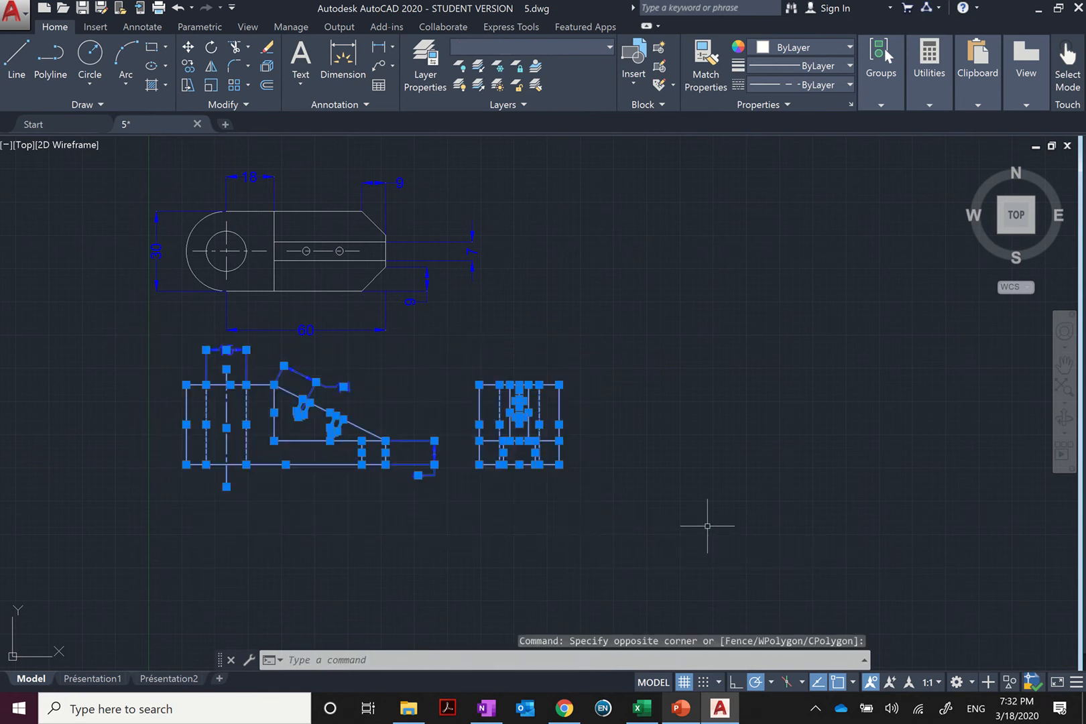
pyautogui.write('cop')
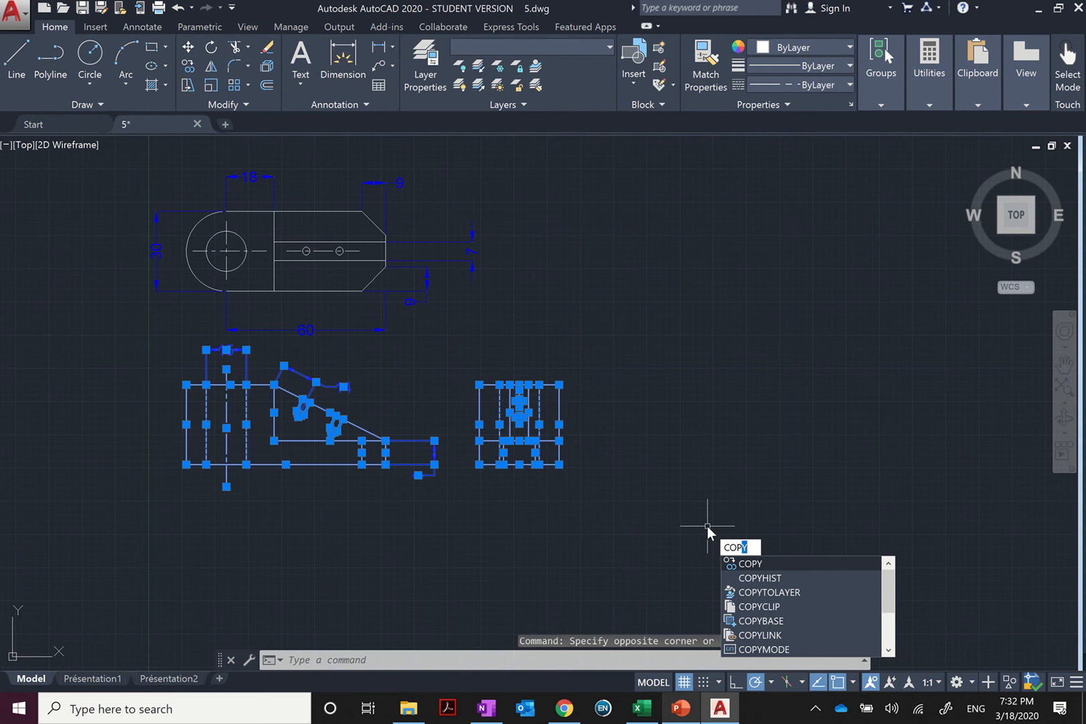
pyautogui.press('Return')
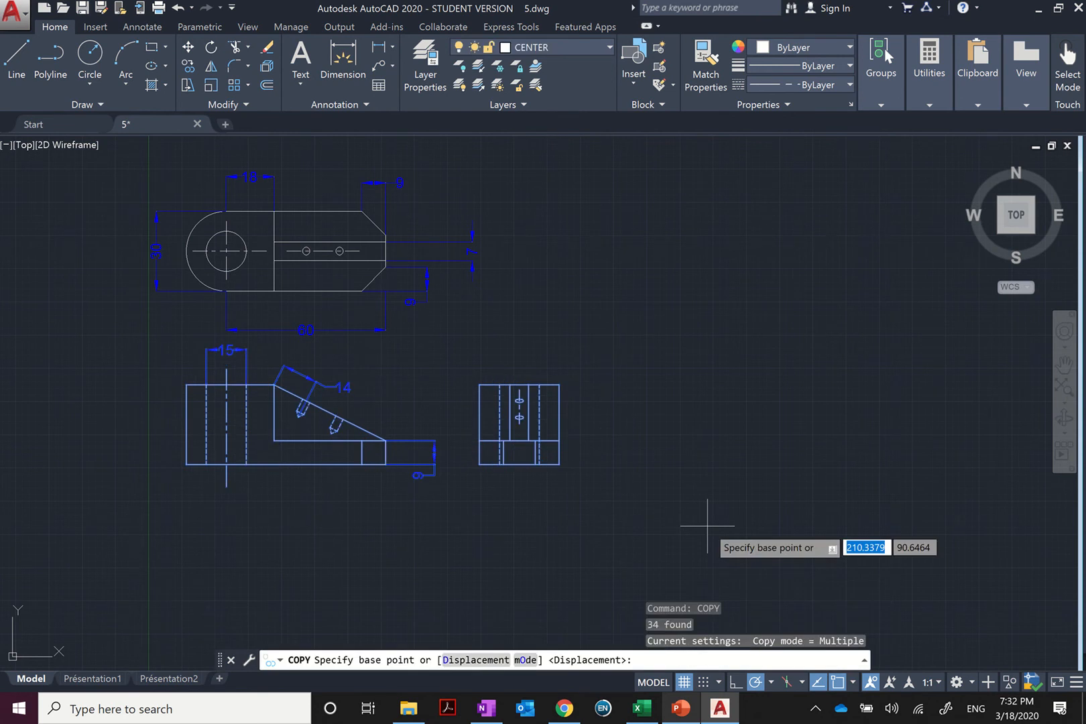
pyautogui.click(186, 464)
pyautogui.scroll(-4, 626, 438)
pyautogui.moveTo(697, 432); pyautogui.dragTo(405, 473, button='middle')
pyautogui.scroll(2, 408, 488)
pyautogui.click(408, 489)
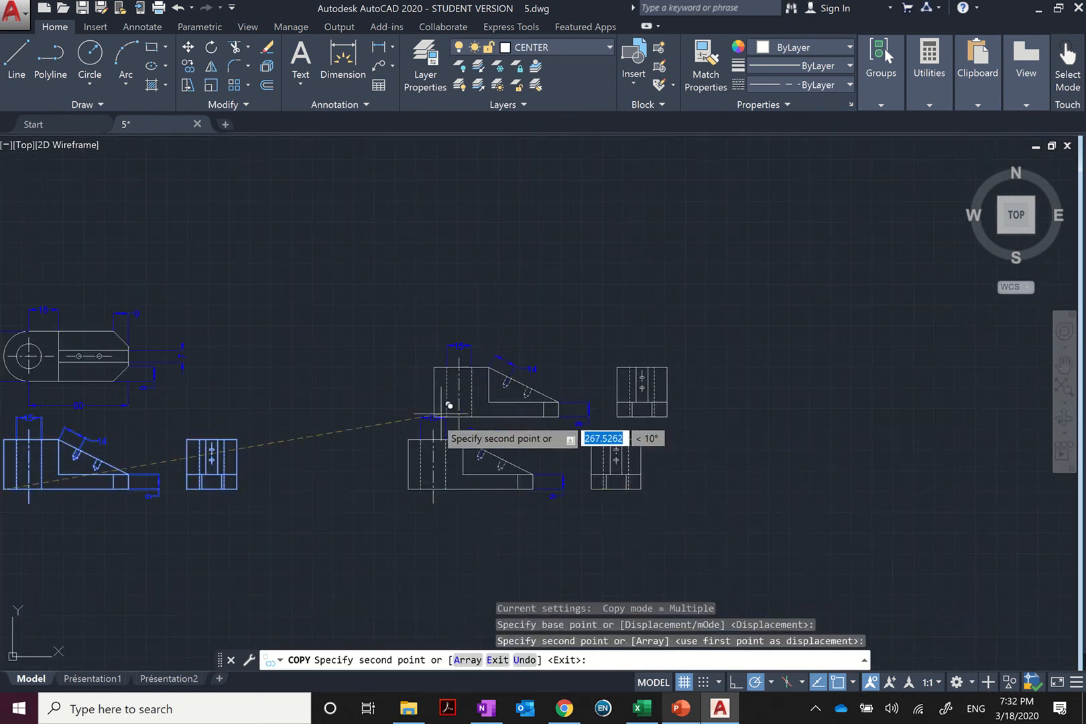
pyautogui.press('Escape')
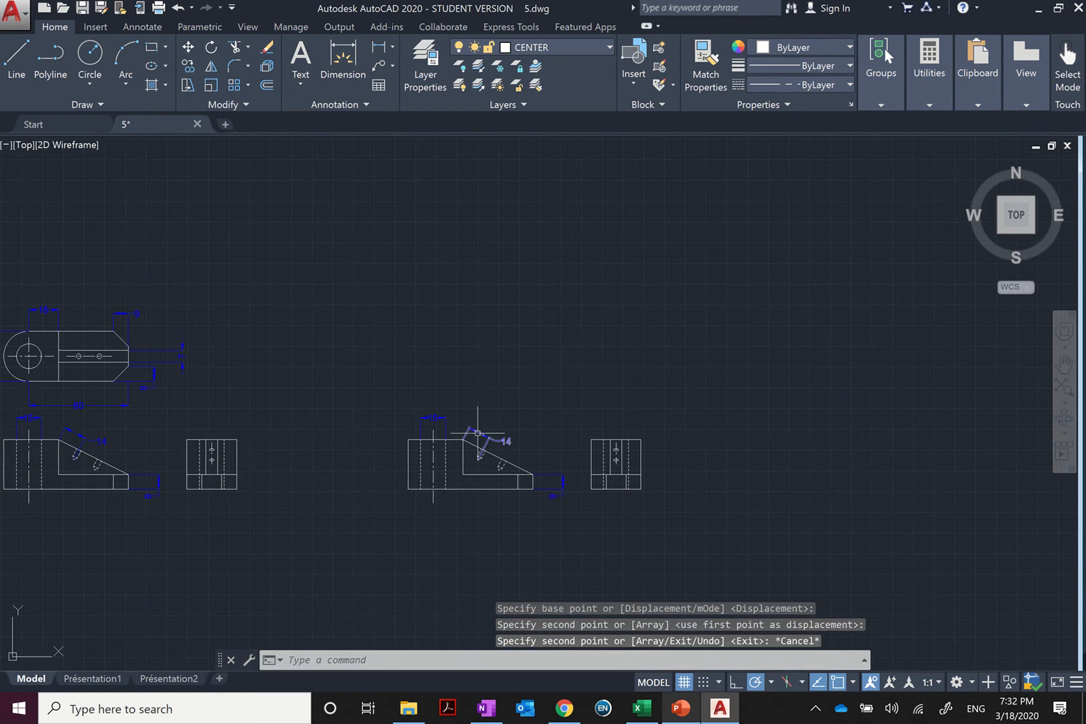
# Review which object snap modes are enabled, including Perpendicular
pyautogui.scroll(4, 478, 433)
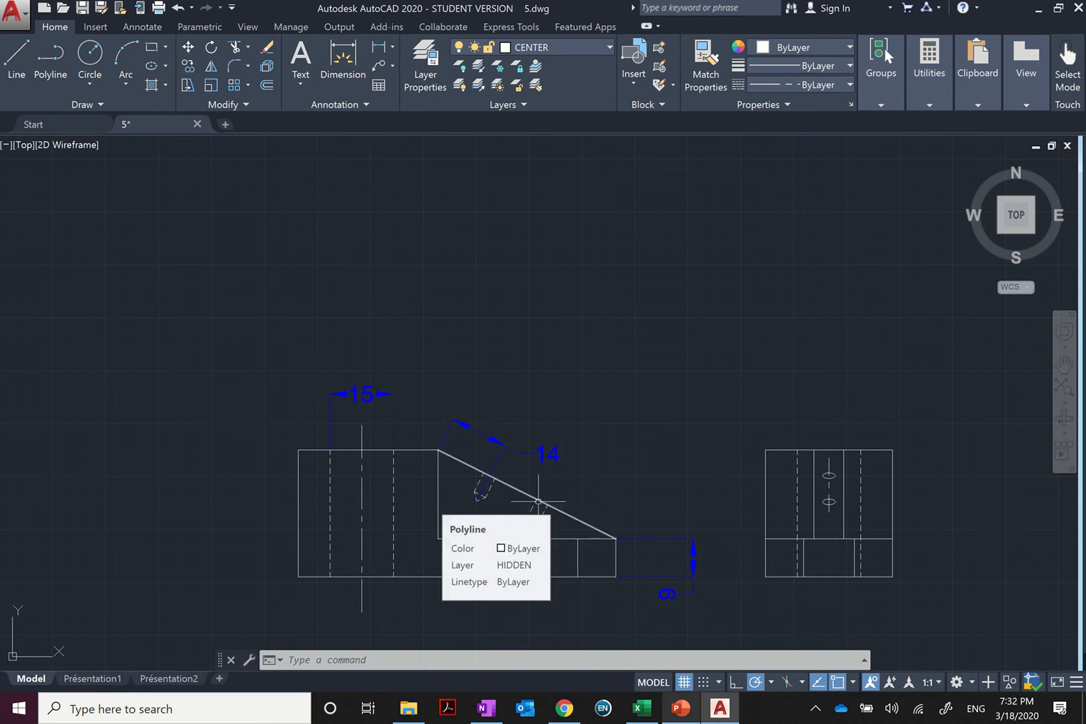
pyautogui.click(854, 681)
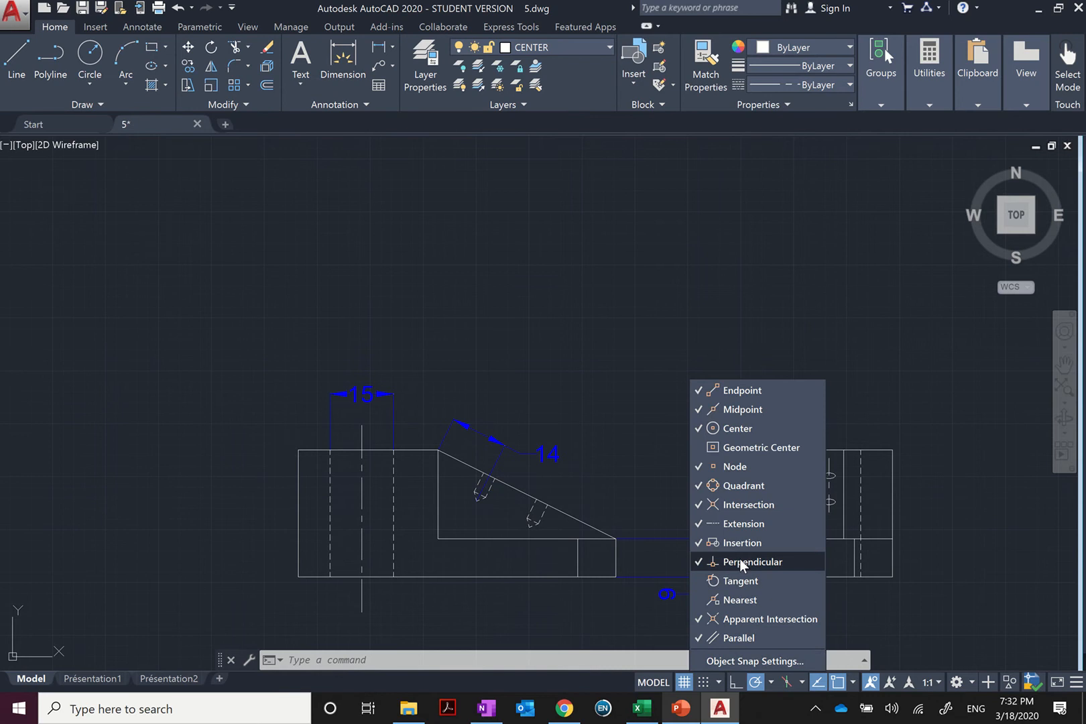
pyautogui.press('Escape')
pyautogui.press('Escape')
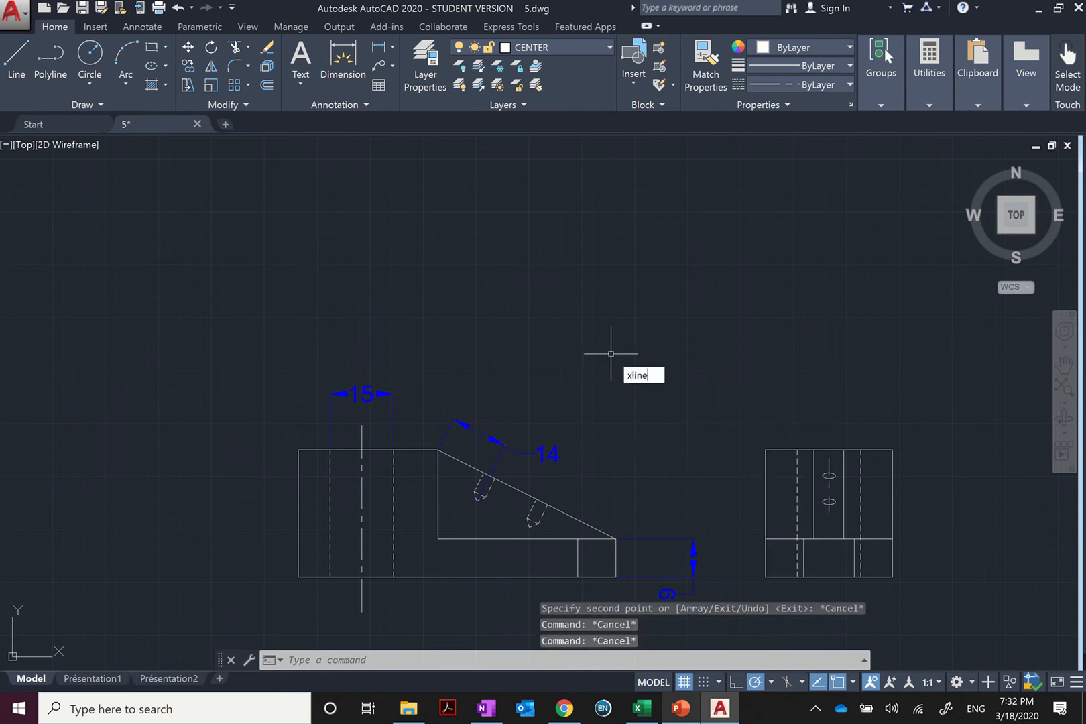
pyautogui.press('Return')
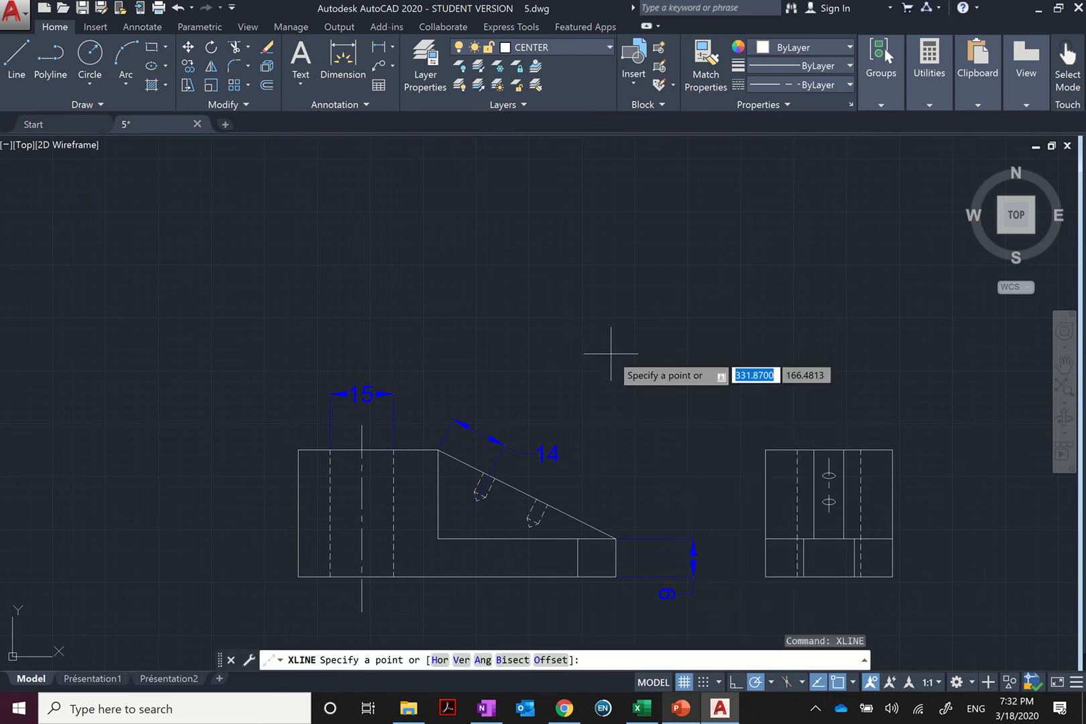
pyautogui.click(438, 450)
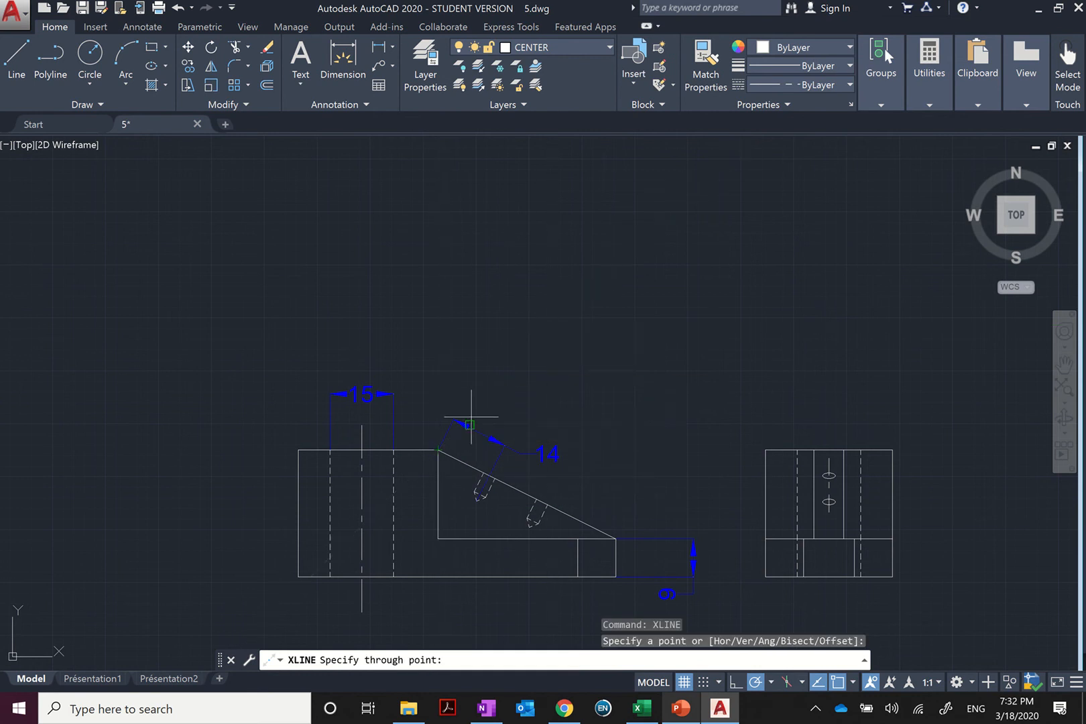
pyautogui.press('Escape')
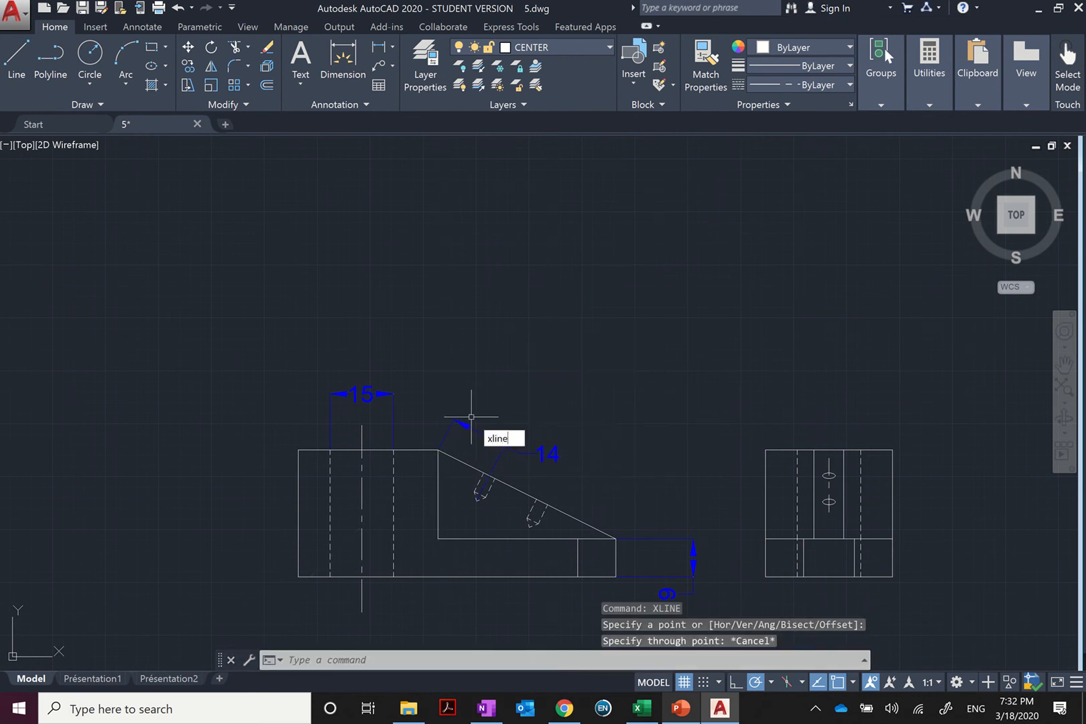
pyautogui.press('Return')
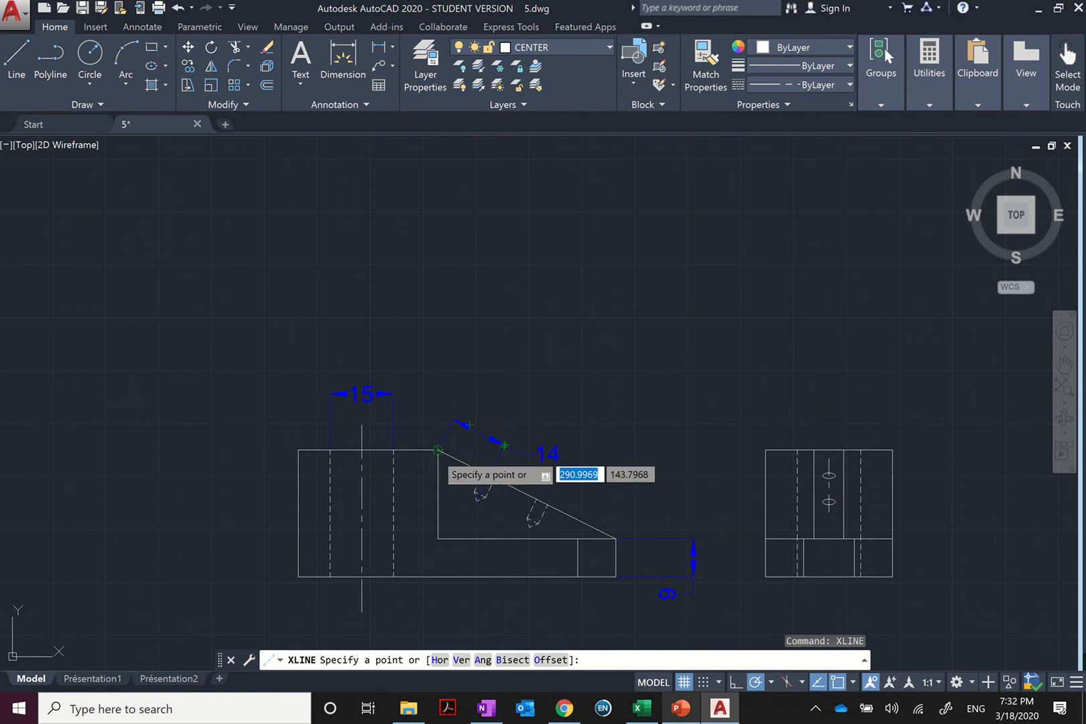
pyautogui.click(438, 450)
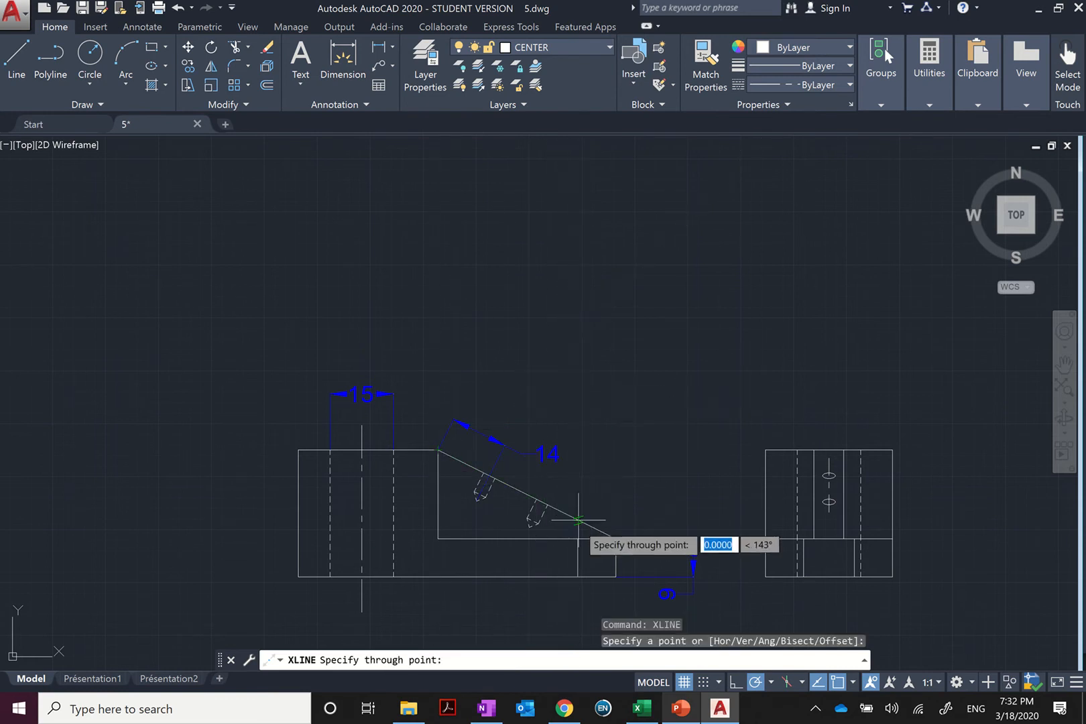
pyautogui.press('Escape')
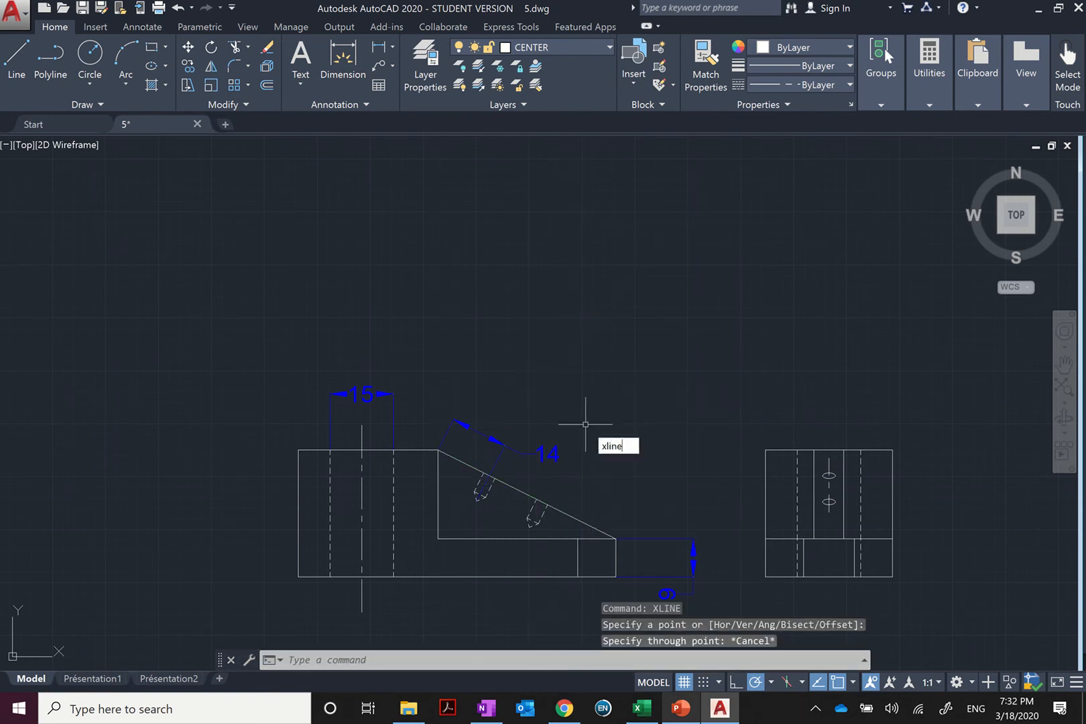
# Draw a construction line through the midpoint of the copied front view's sloped edge, perpendicular to that edge
pyautogui.write('xline')
pyautogui.press('Return')
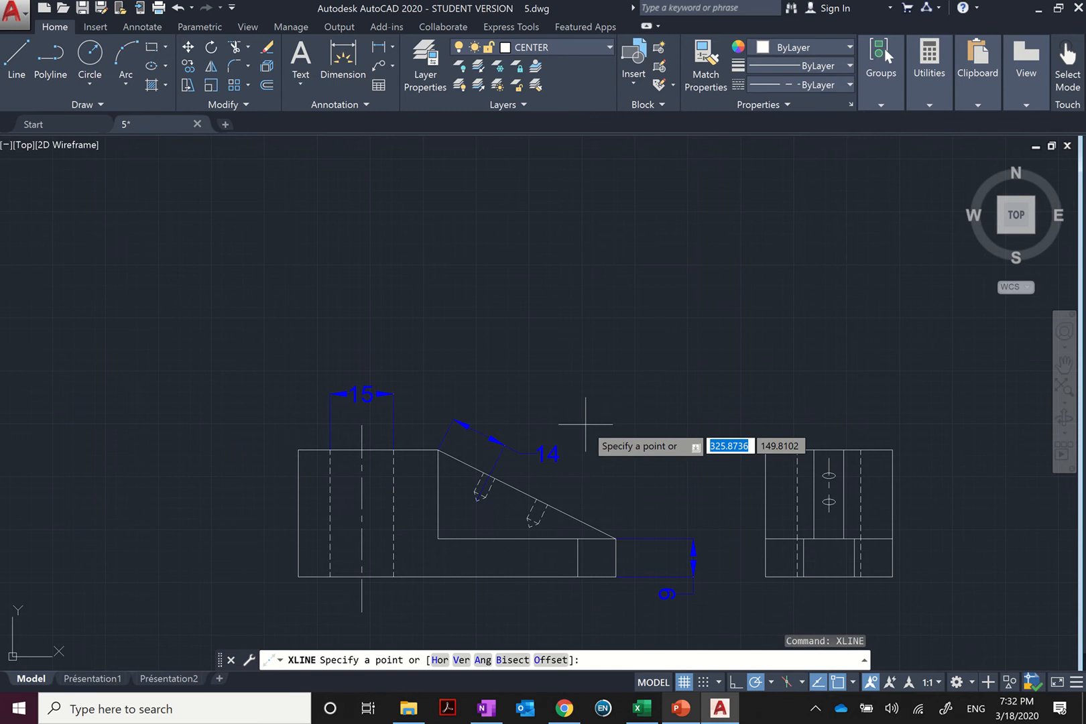
pyautogui.click(528, 495)
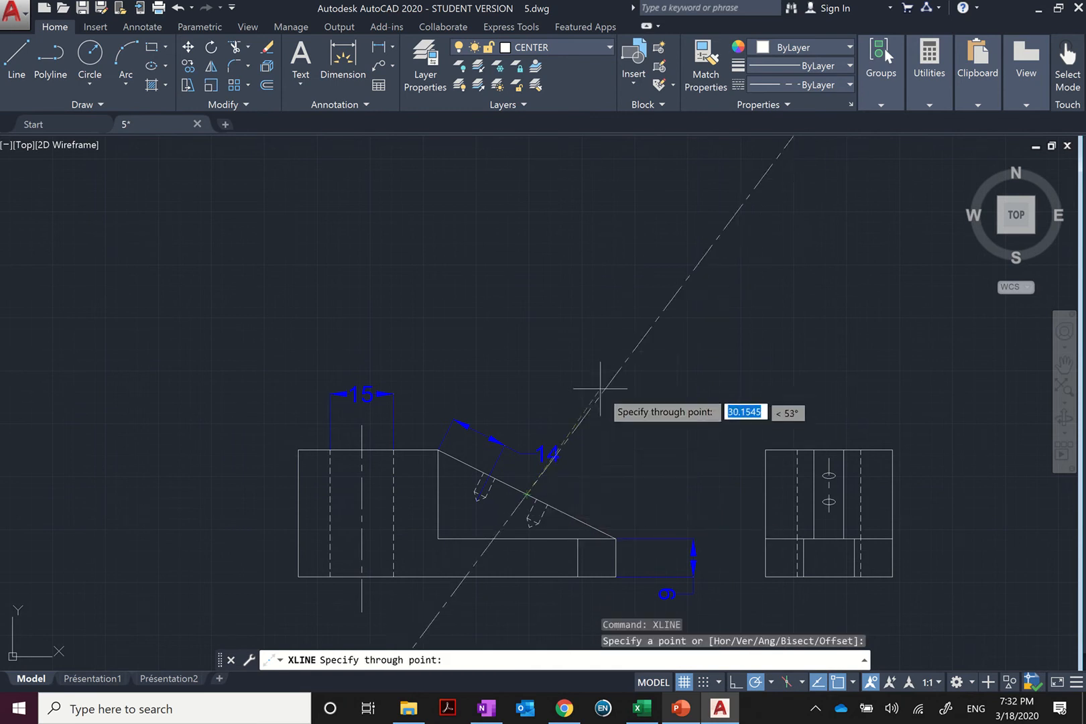
pyautogui.click(589, 368)
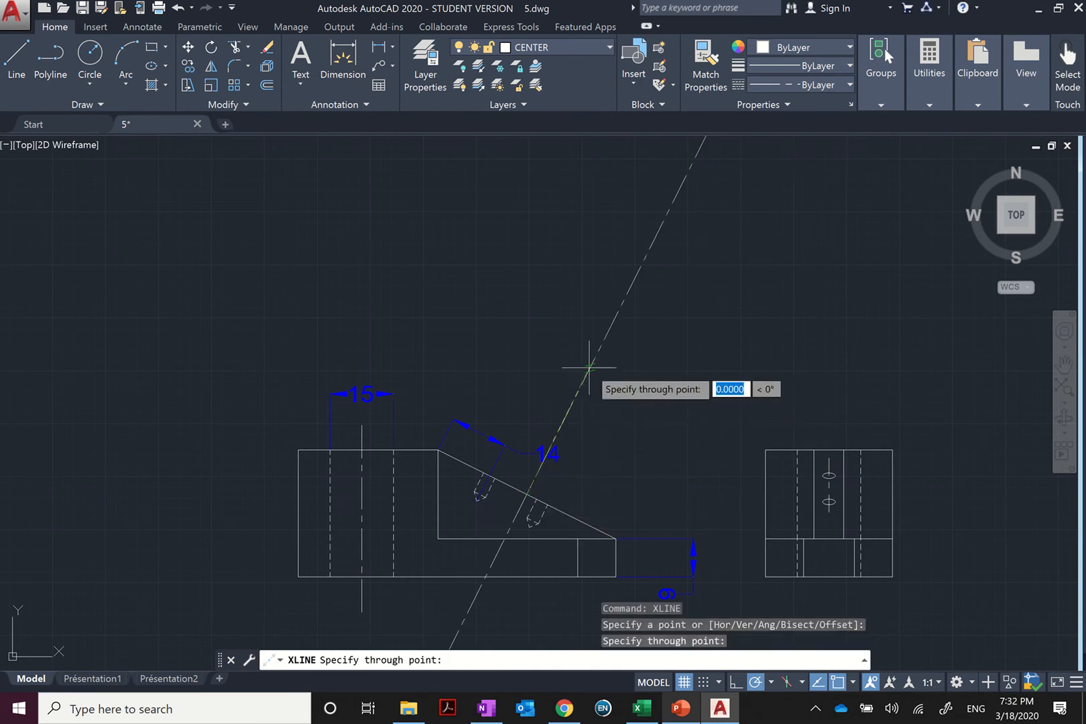
pyautogui.press('Escape')
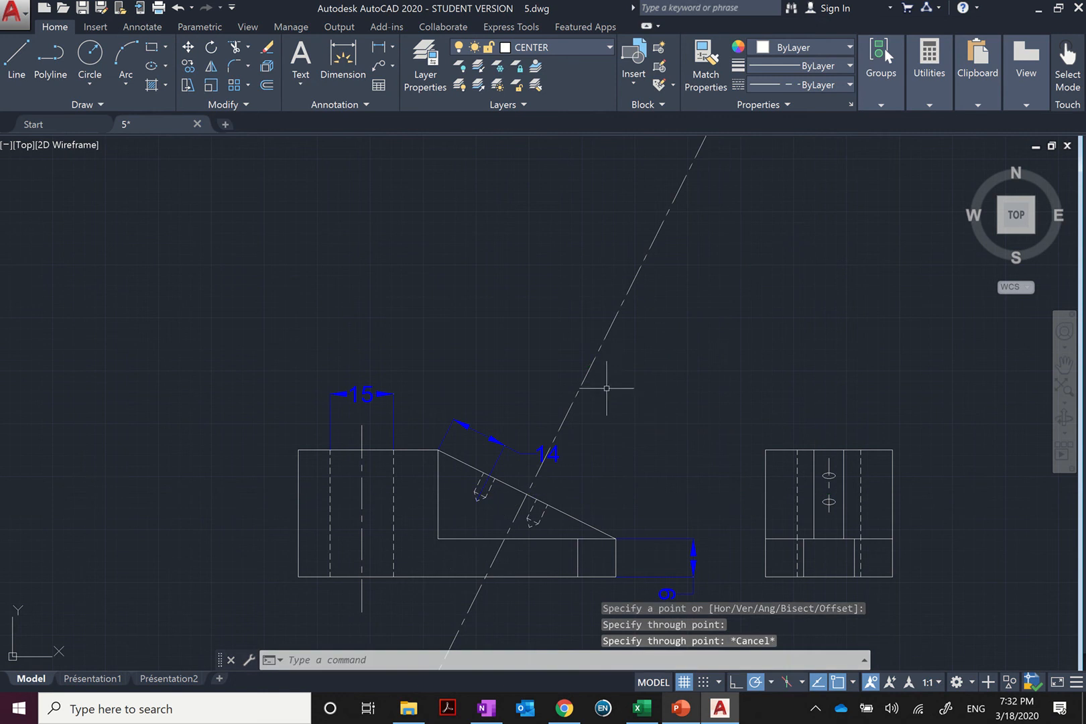
pyautogui.click(603, 347)
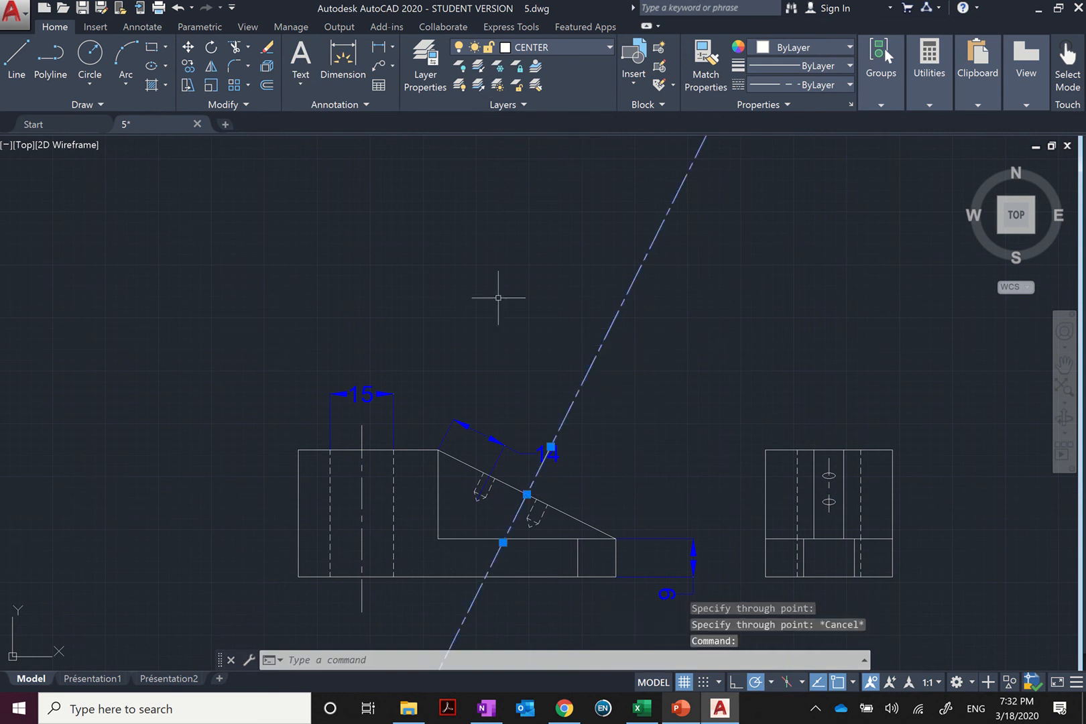
pyautogui.press('Escape')
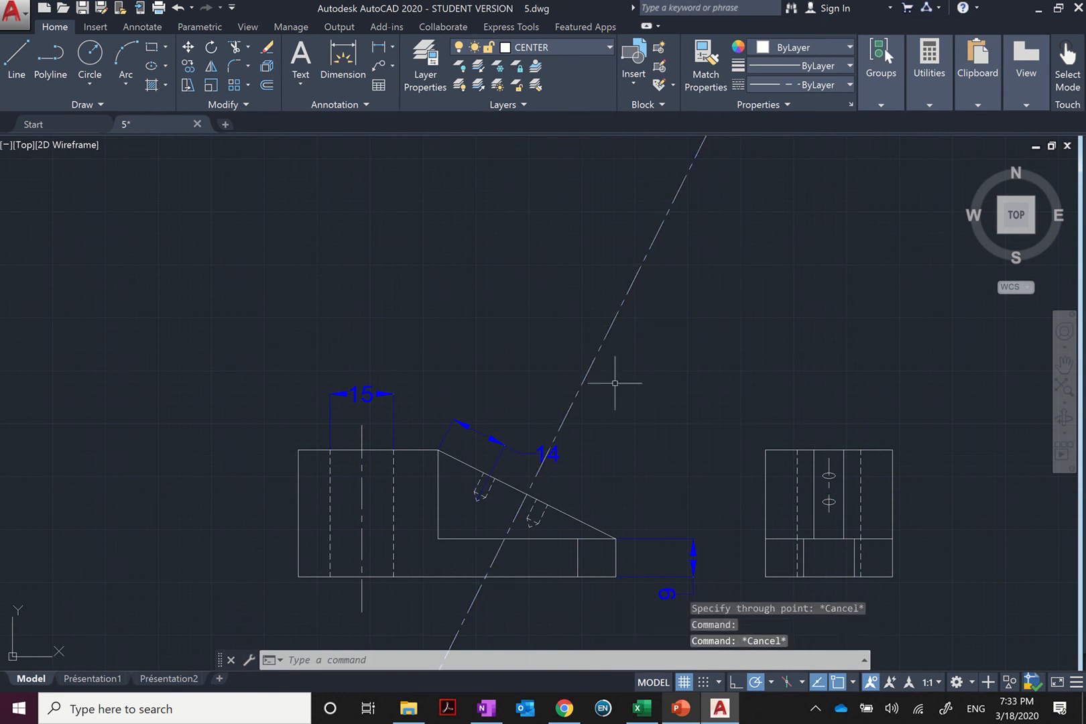
pyautogui.click(594, 363)
pyautogui.click(576, 348)
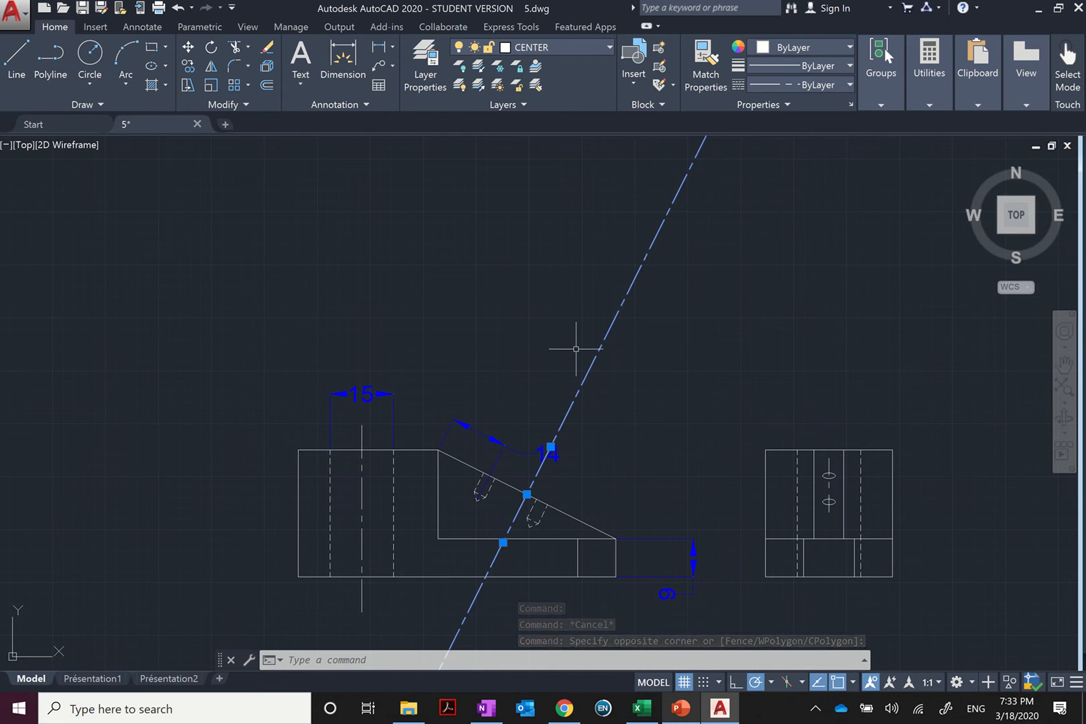
pyautogui.press('Escape')
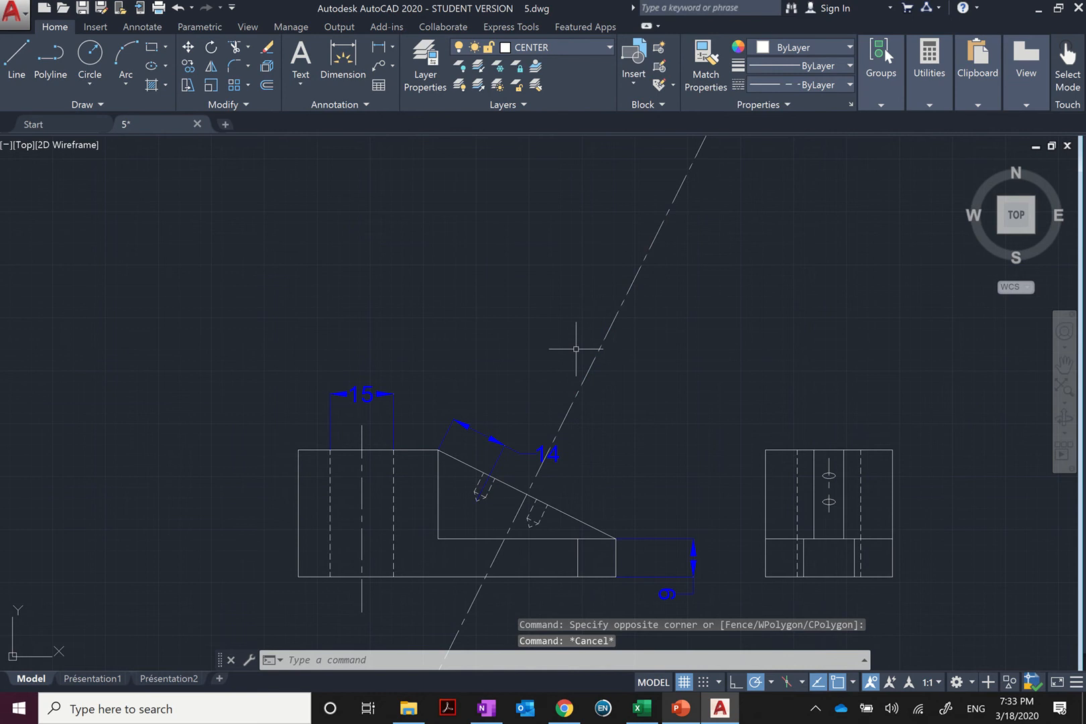
pyautogui.write('xline')
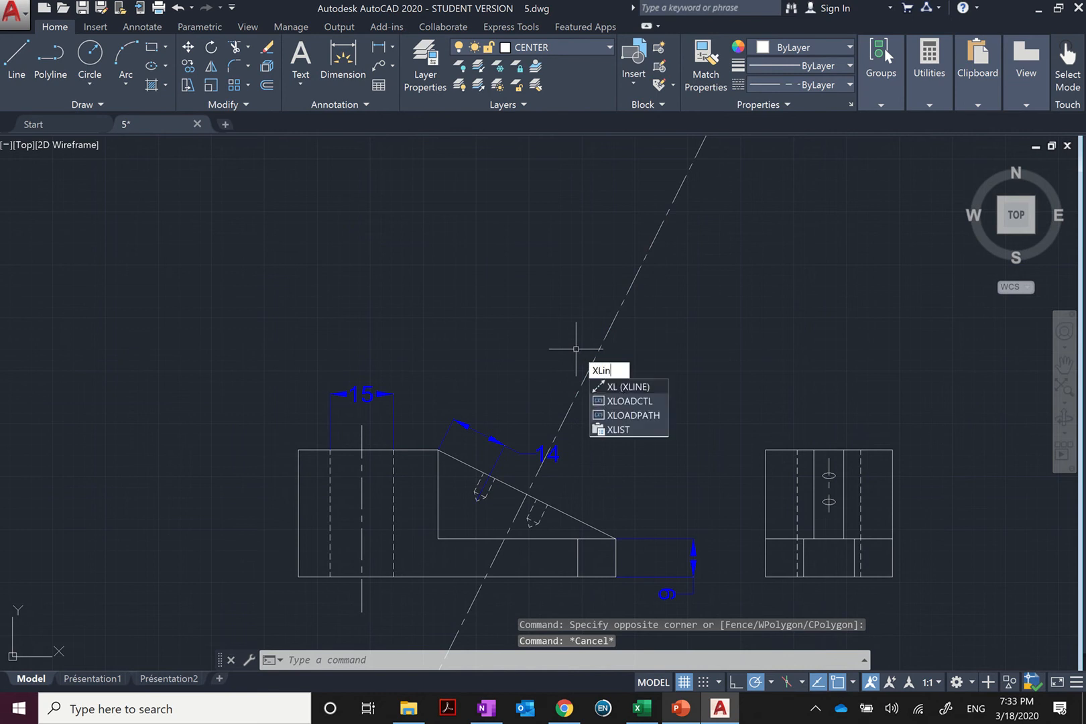
pyautogui.press('Return')
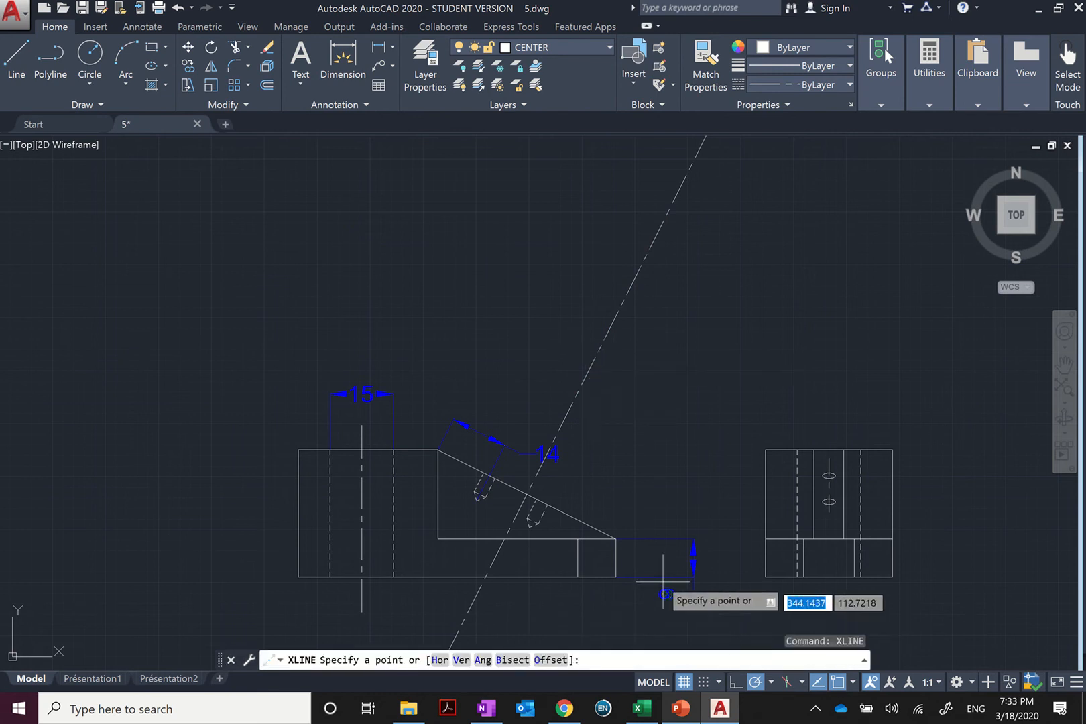
pyautogui.click(615, 536)
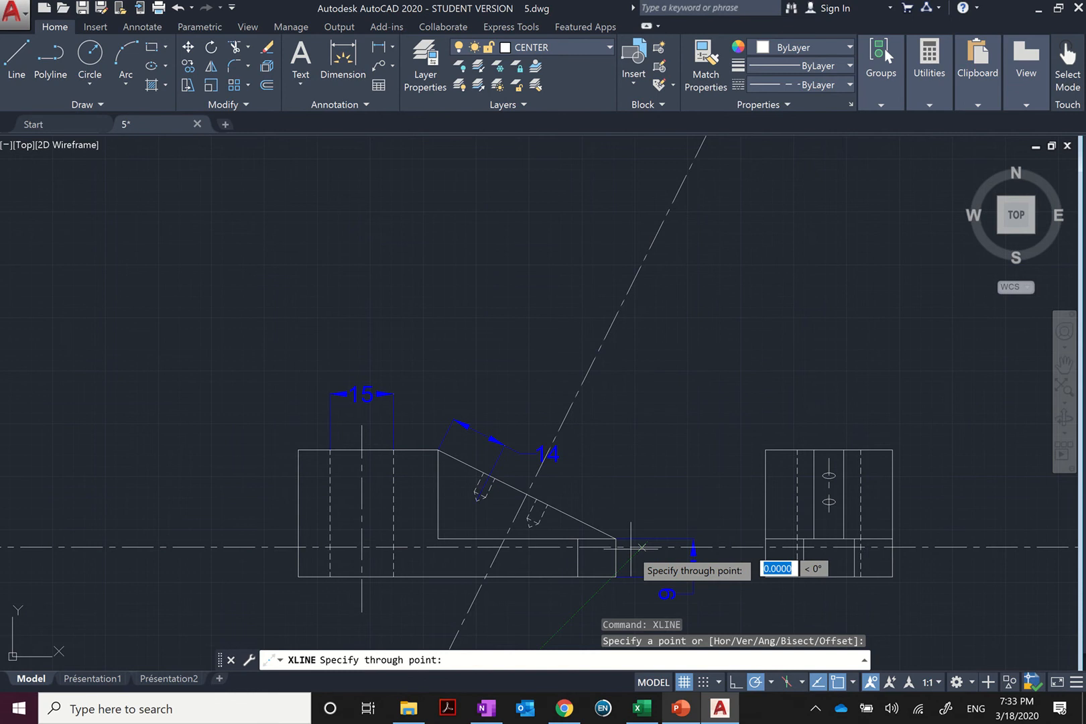
pyautogui.press('Escape')
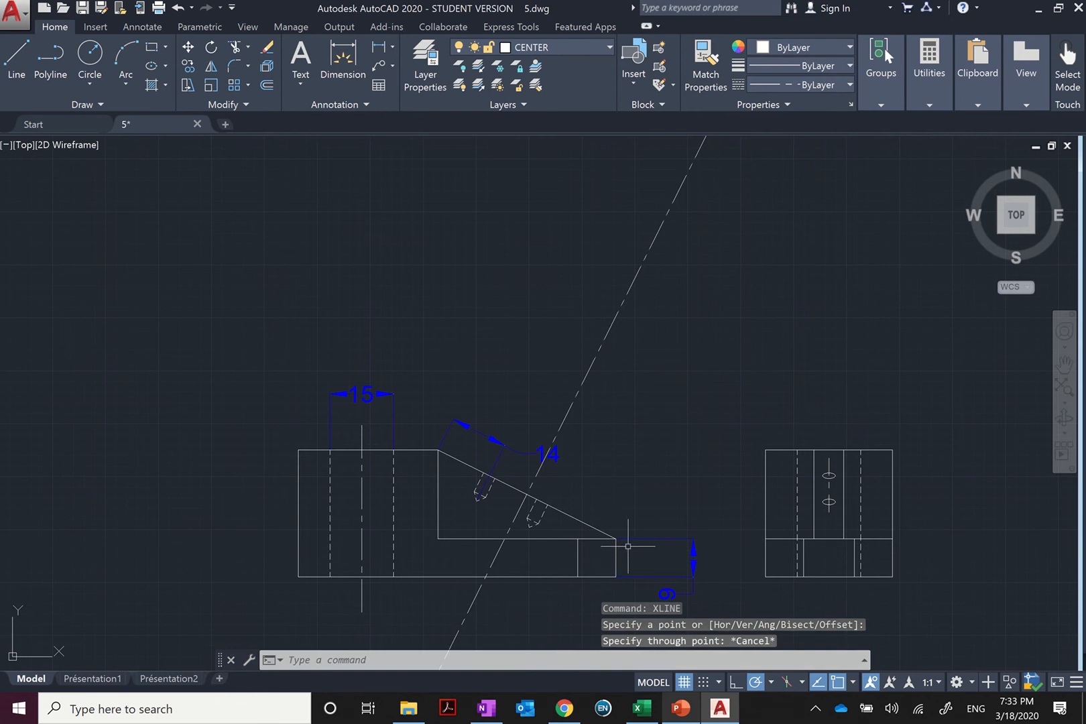
# Turn off the DIM layer so that the existing dimensions are hidden
pyautogui.click(563, 53)
pyautogui.click(463, 142)
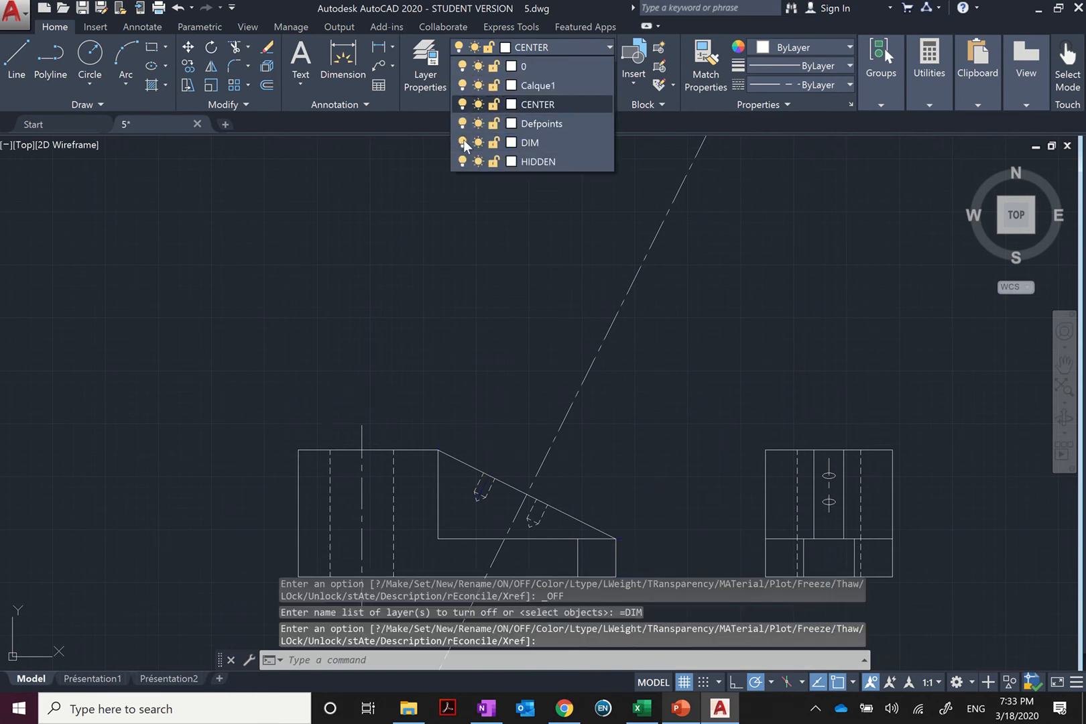
pyautogui.click(677, 357)
pyautogui.press('Escape')
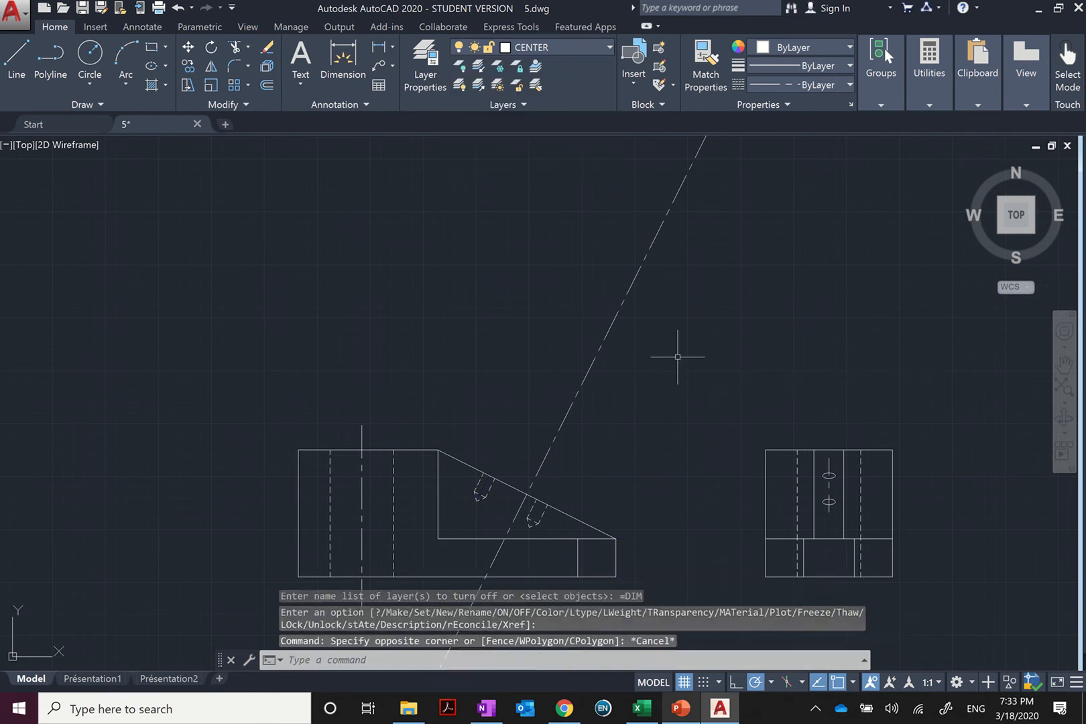
pyautogui.press('Escape')
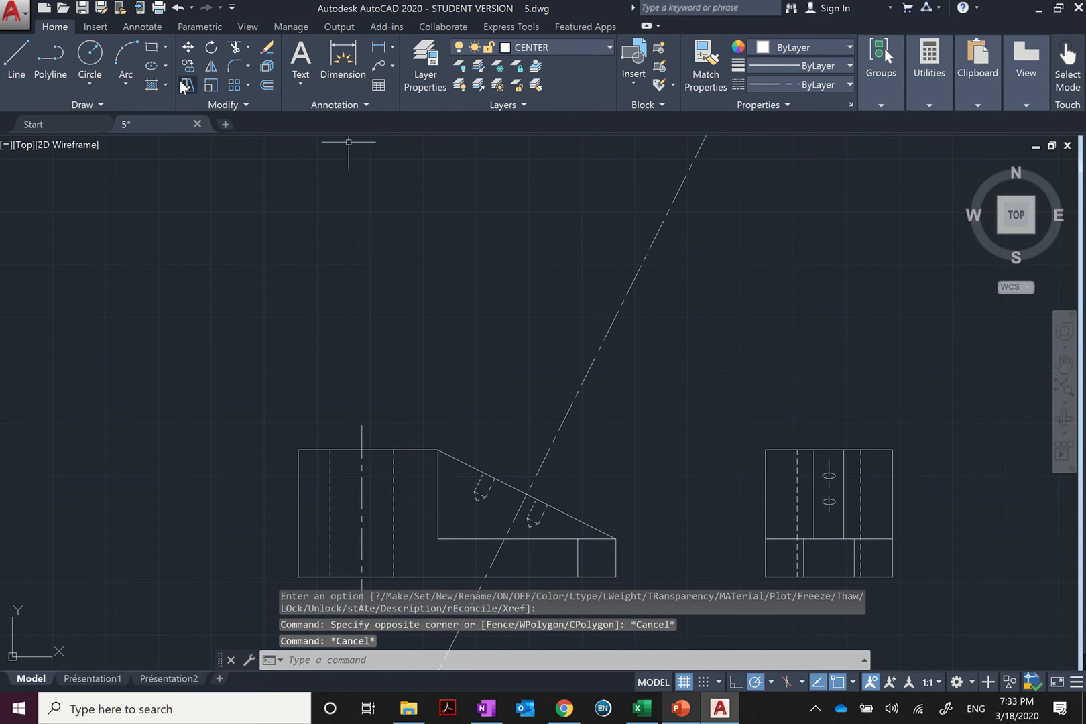
pyautogui.click(436, 298)
pyautogui.press('Escape')
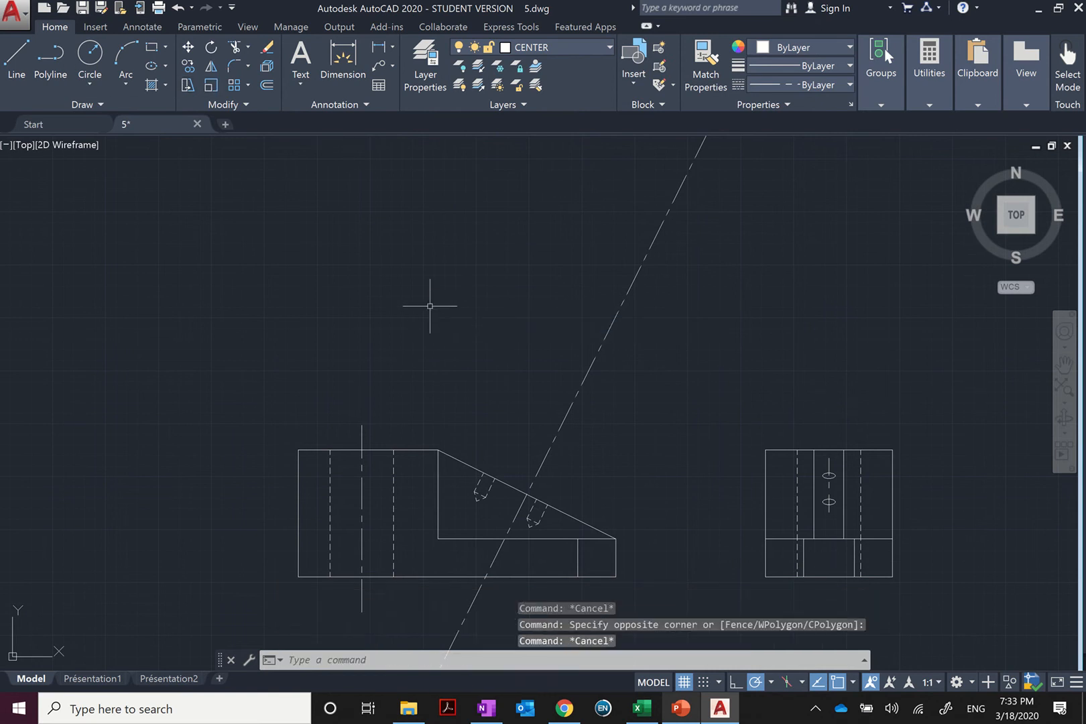
pyautogui.press('Return')
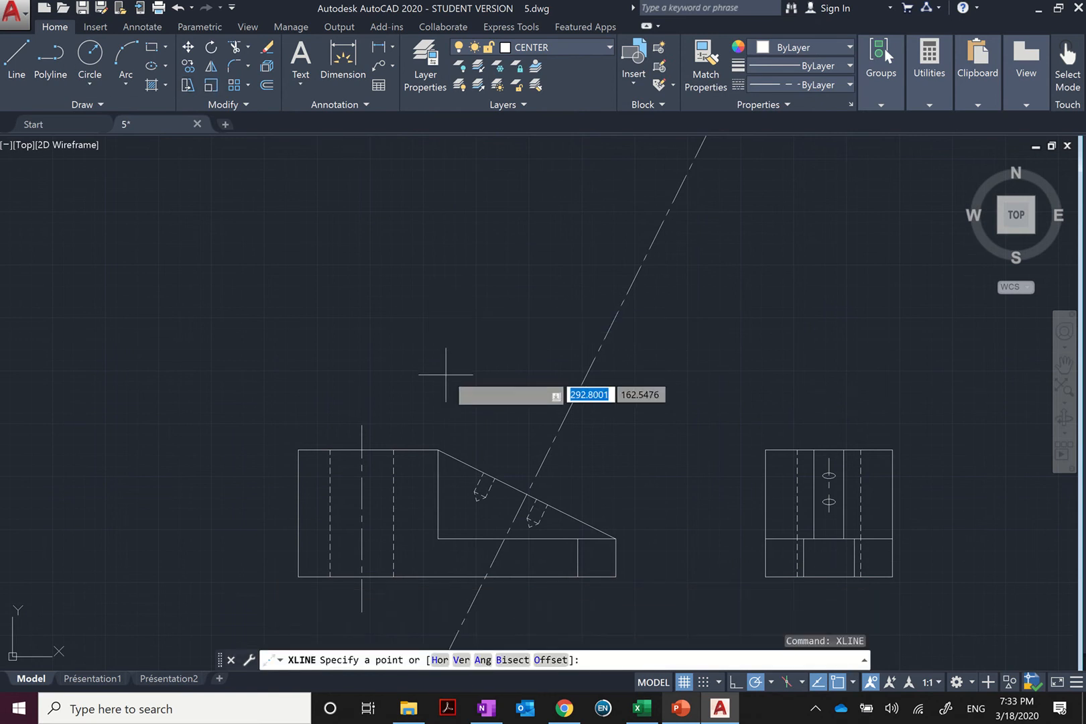
pyautogui.click(437, 450)
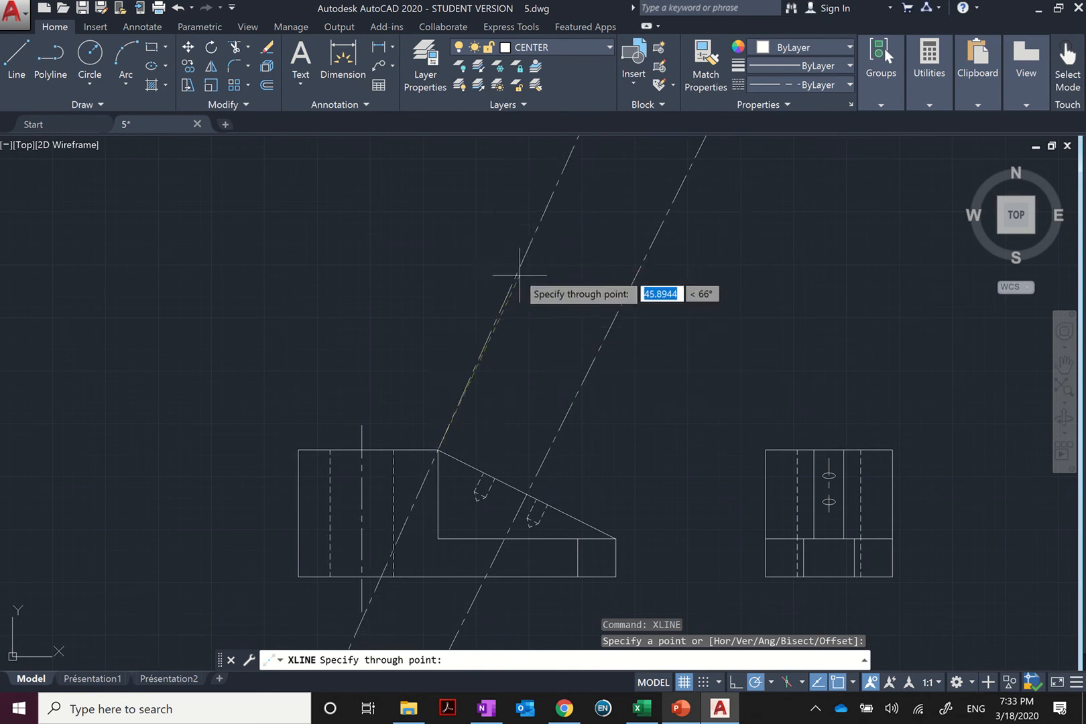
pyautogui.scroll(4, 508, 311)
pyautogui.scroll(-6, 502, 310)
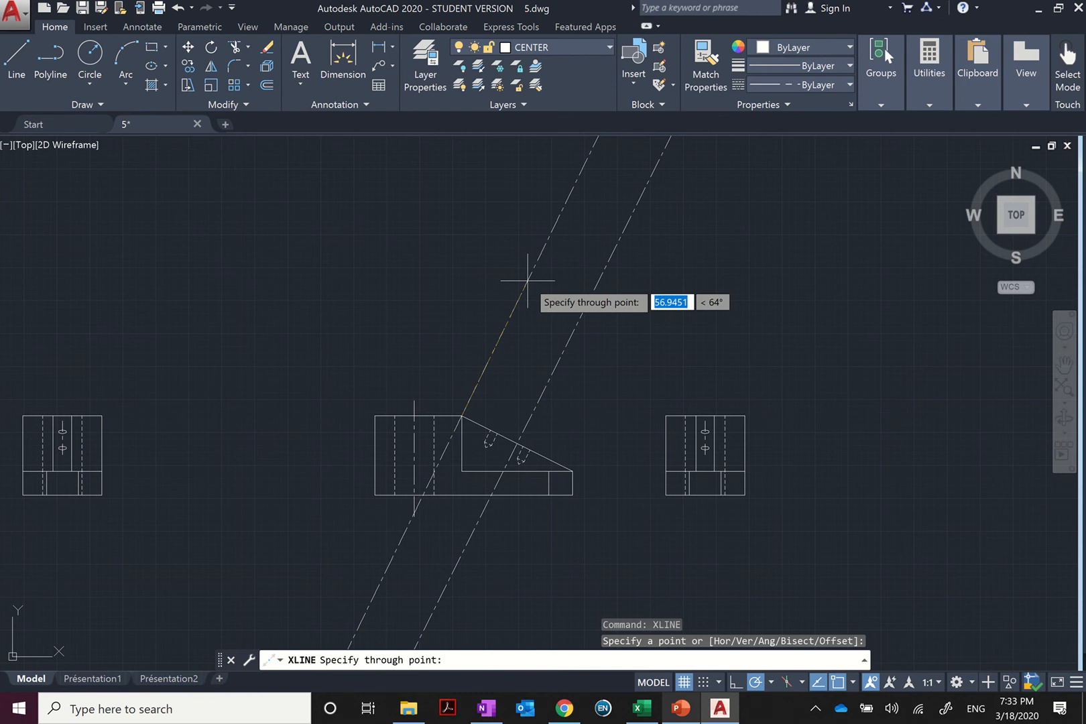
pyautogui.press('Escape')
pyautogui.click(850, 681)
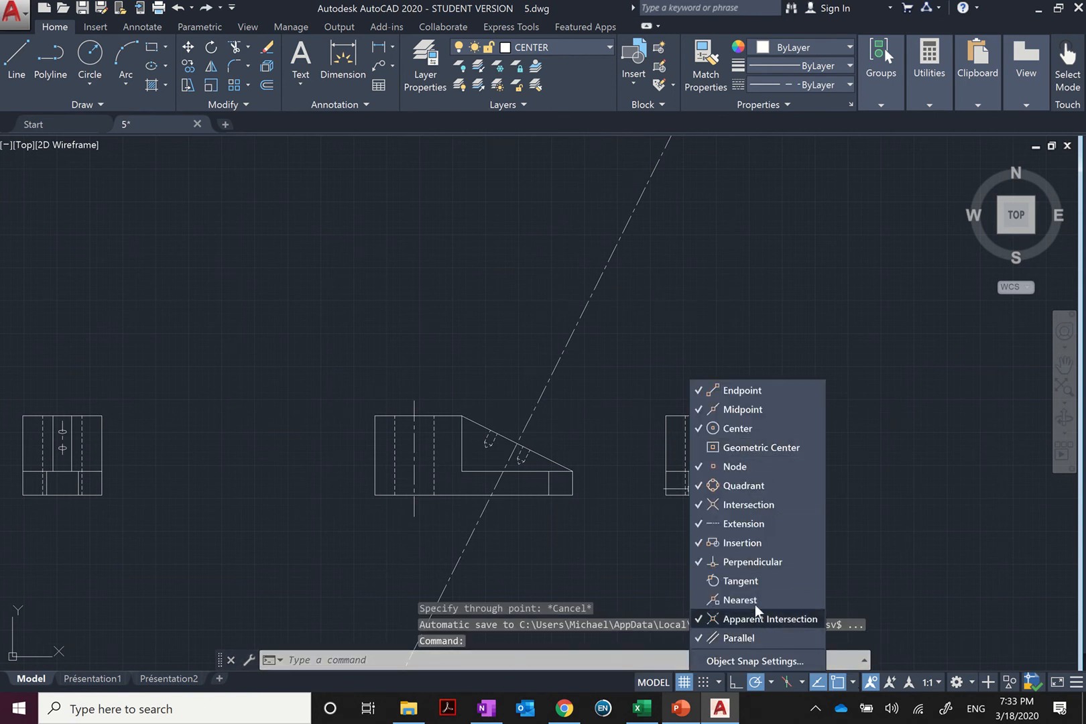
pyautogui.press('Escape')
pyautogui.press('Escape')
pyautogui.press('Escape')
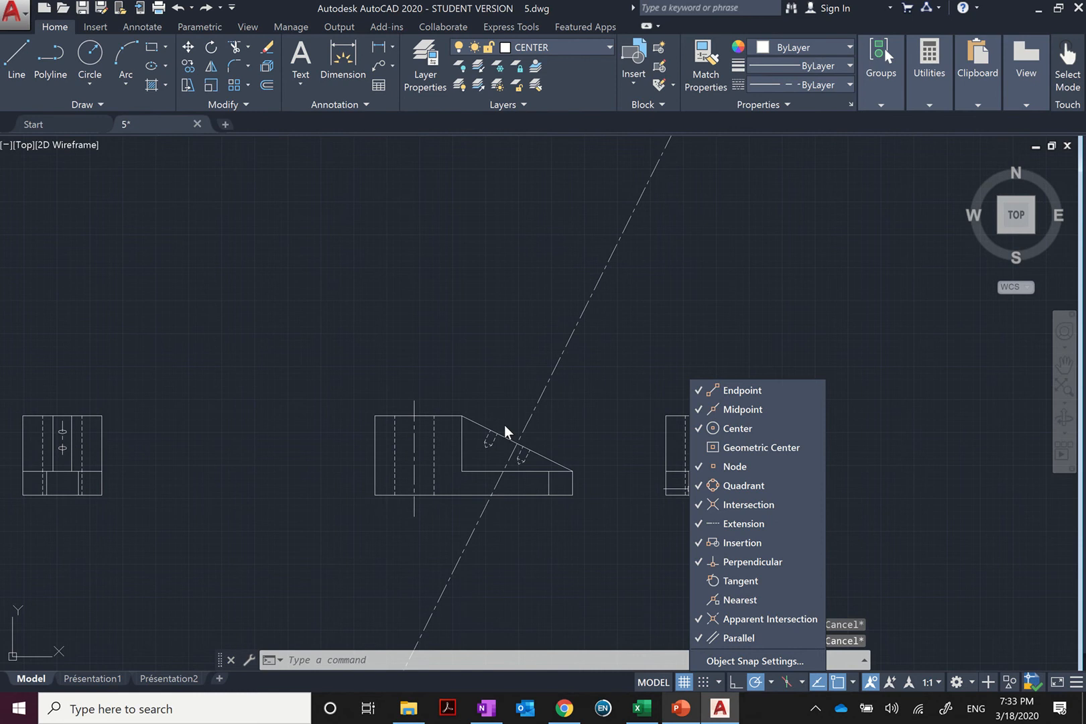
# Move the perpendicular construction line from the sloped edge's midpoint to that edge's upper endpoint
pyautogui.scroll(4, 504, 425)
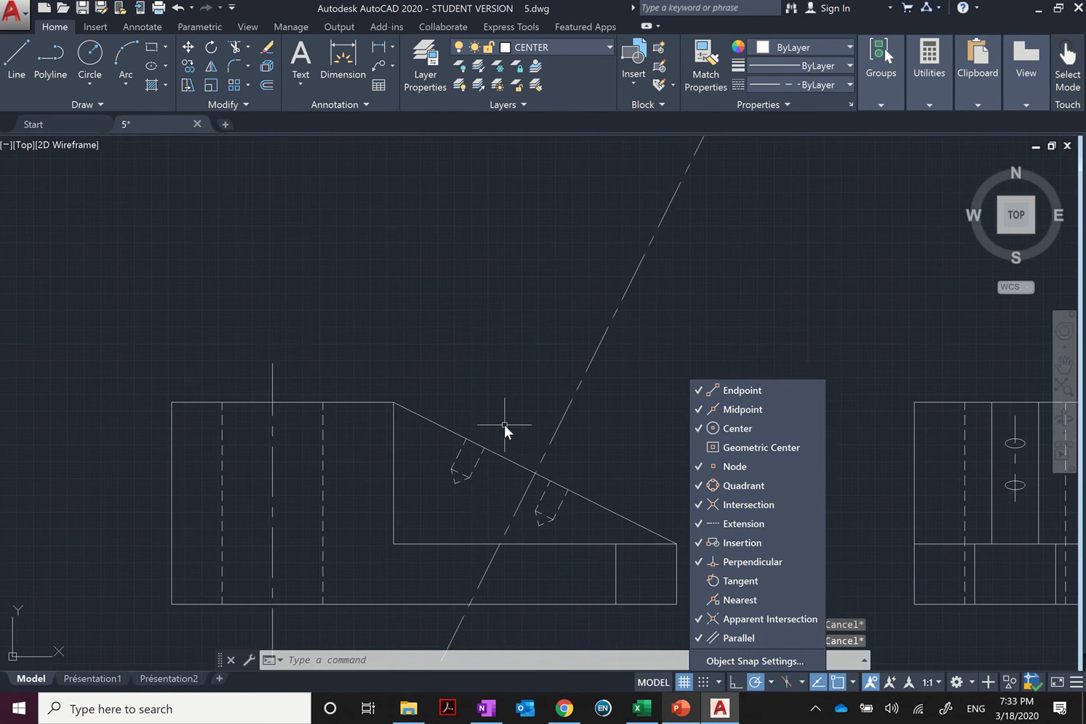
pyautogui.click(565, 409)
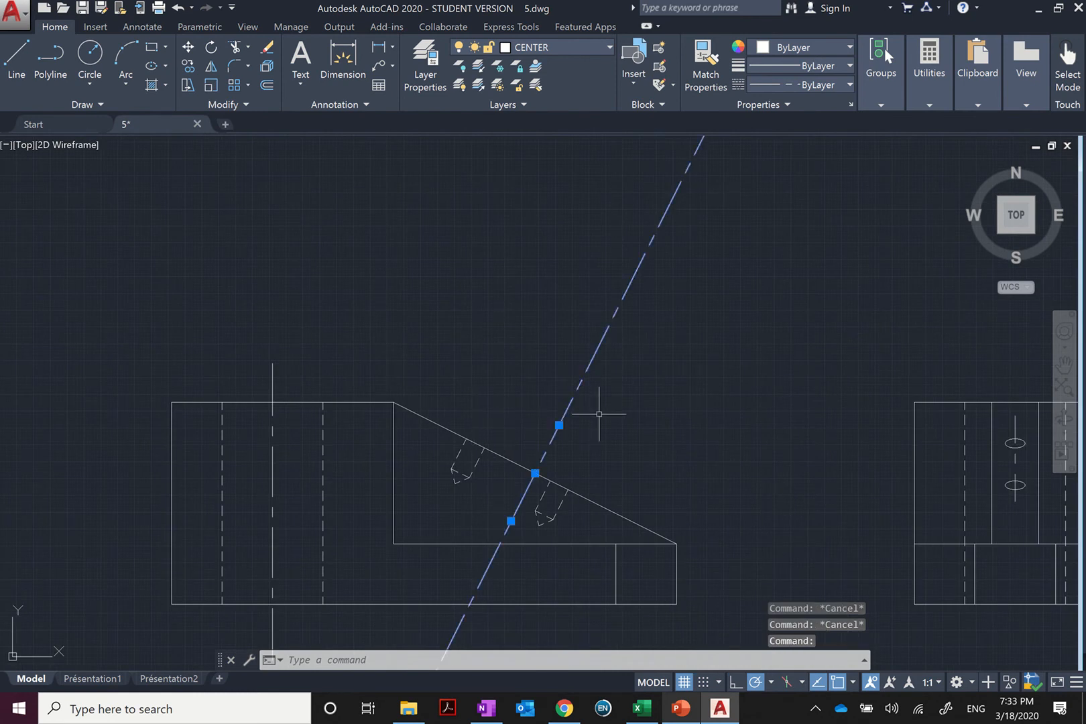
pyautogui.write('move')
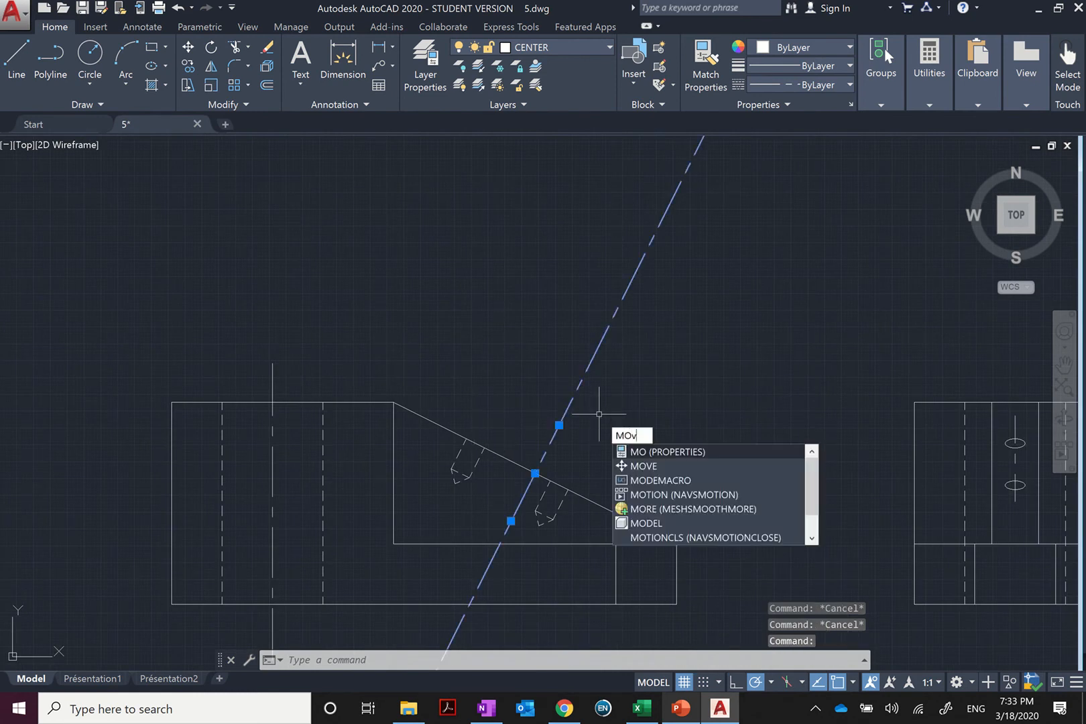
pyautogui.press('Return')
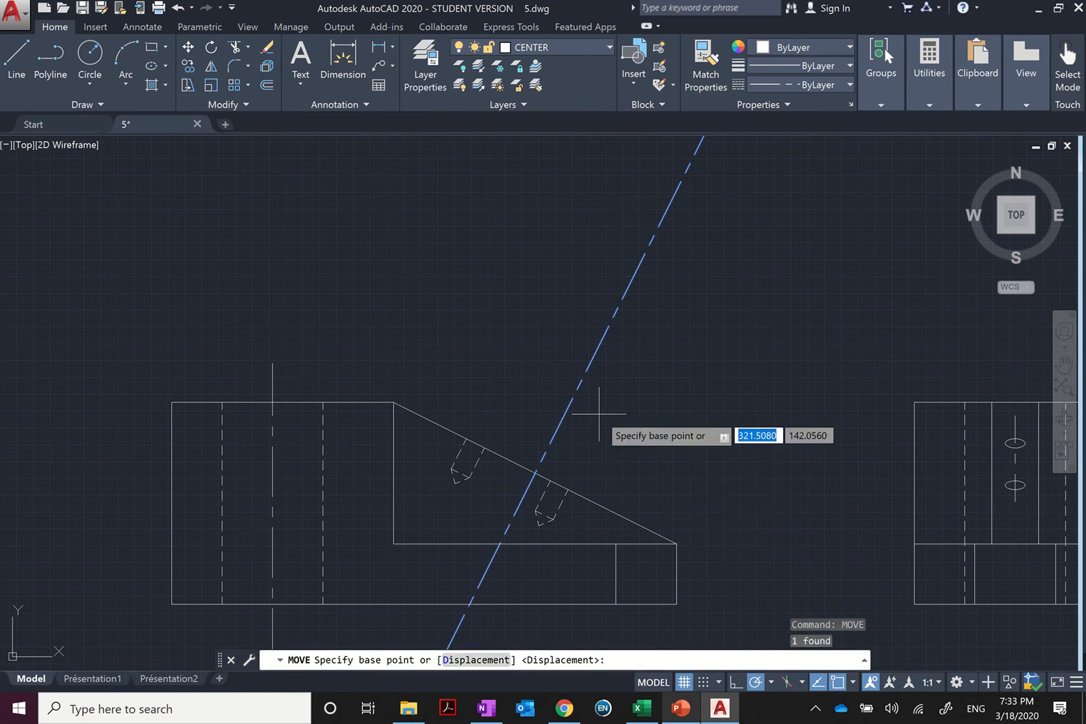
pyautogui.click(535, 473)
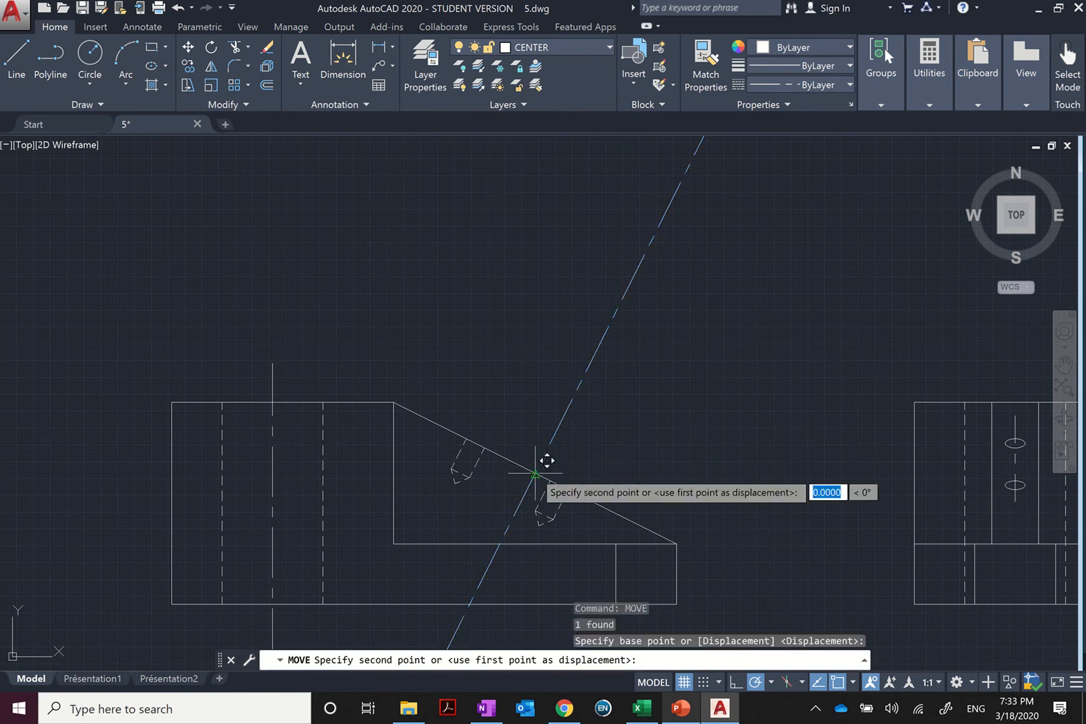
pyautogui.click(396, 401)
# Copy the construction line from the sloped edge's upper endpoint to its lower endpoint
pyautogui.click(501, 305)
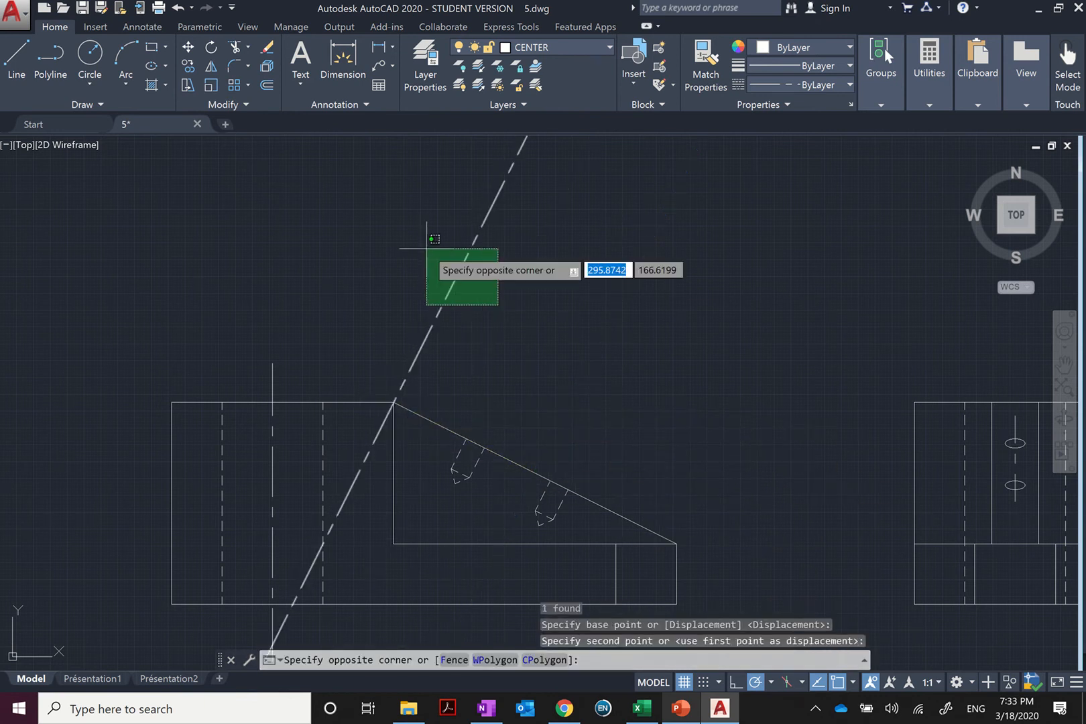
pyautogui.click(427, 248)
pyautogui.write('copy')
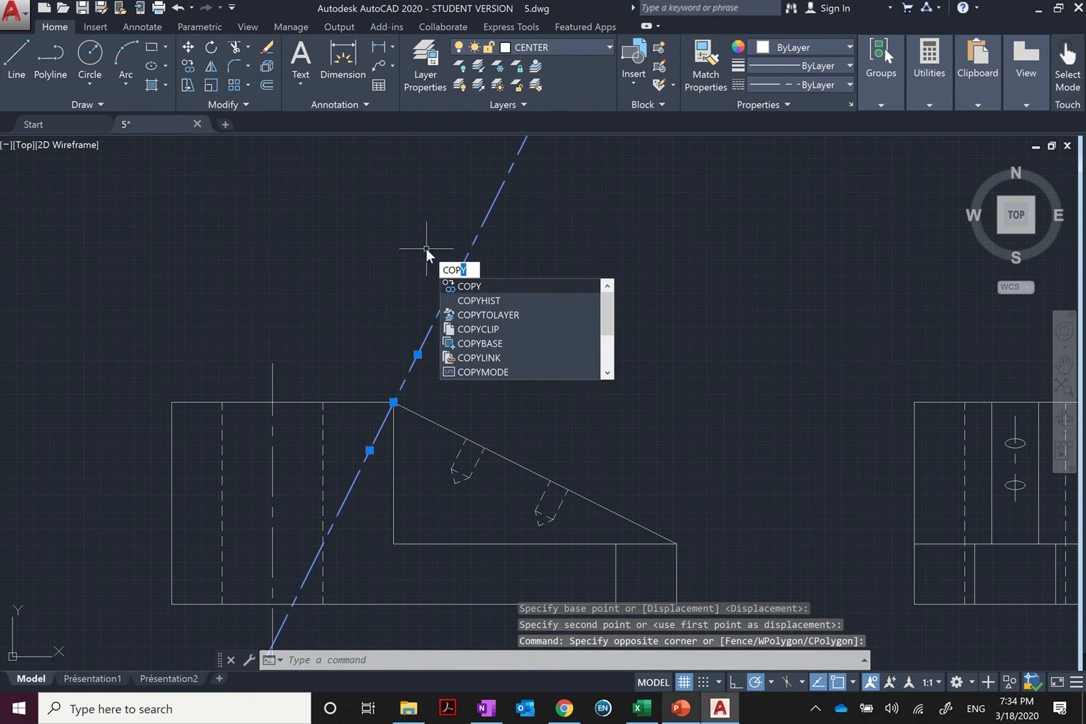
pyautogui.press('Return')
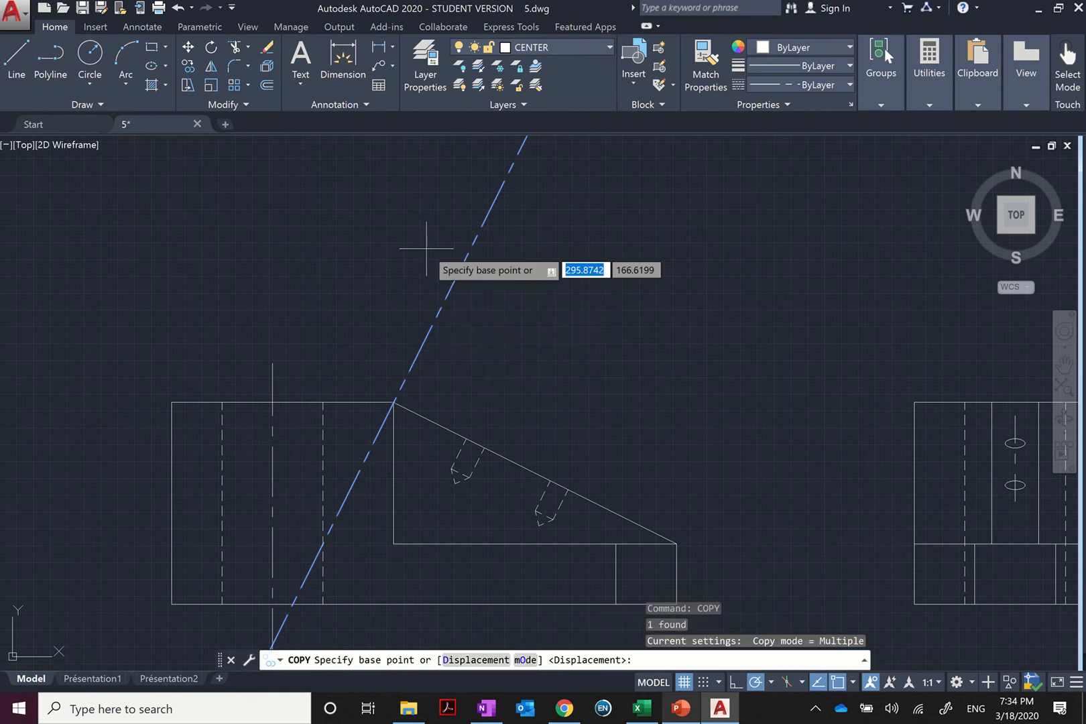
pyautogui.click(396, 400)
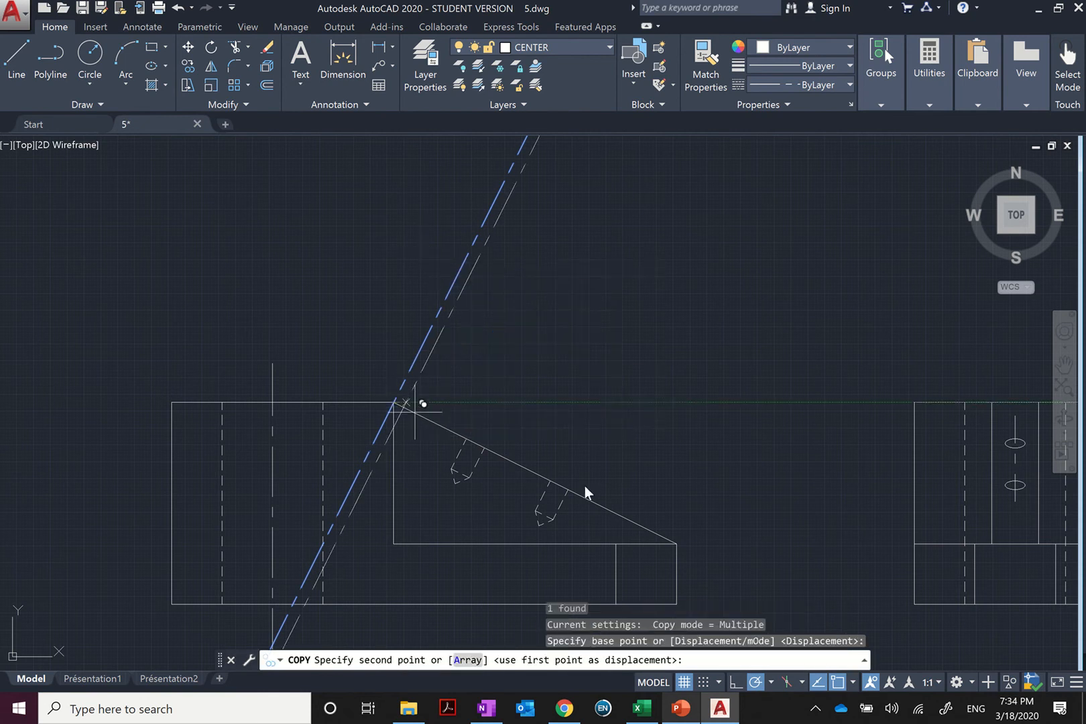
pyautogui.click(678, 542)
pyautogui.press('Escape')
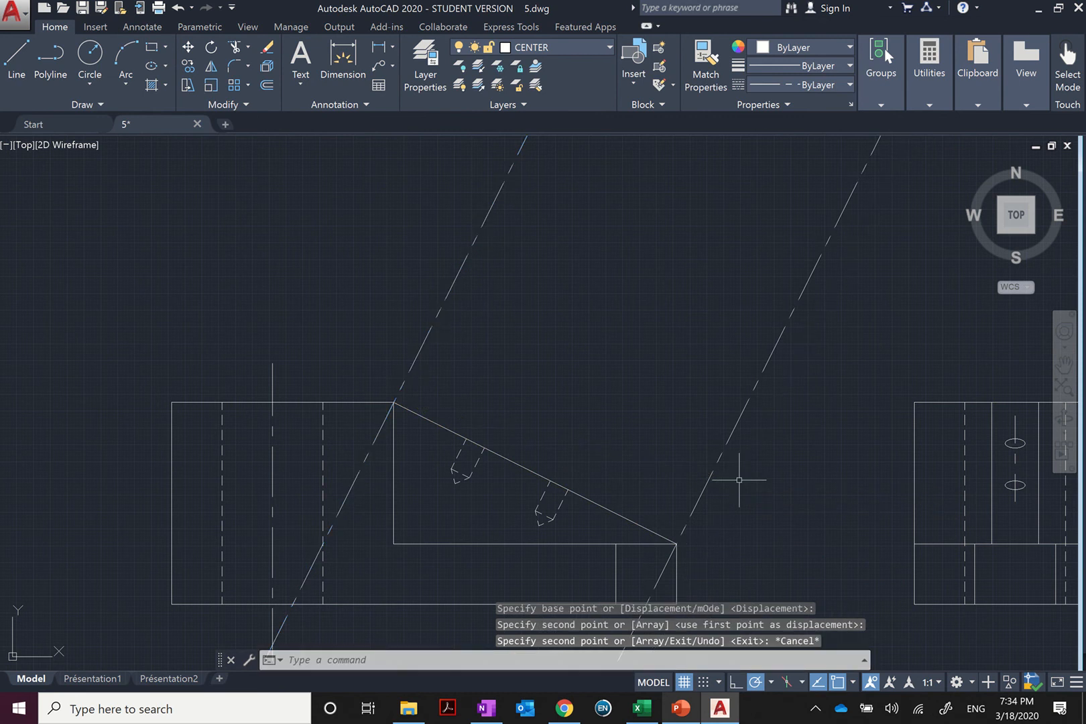
pyautogui.scroll(-3, 734, 478)
pyautogui.scroll(3, 735, 478)
pyautogui.scroll(-3, 746, 486)
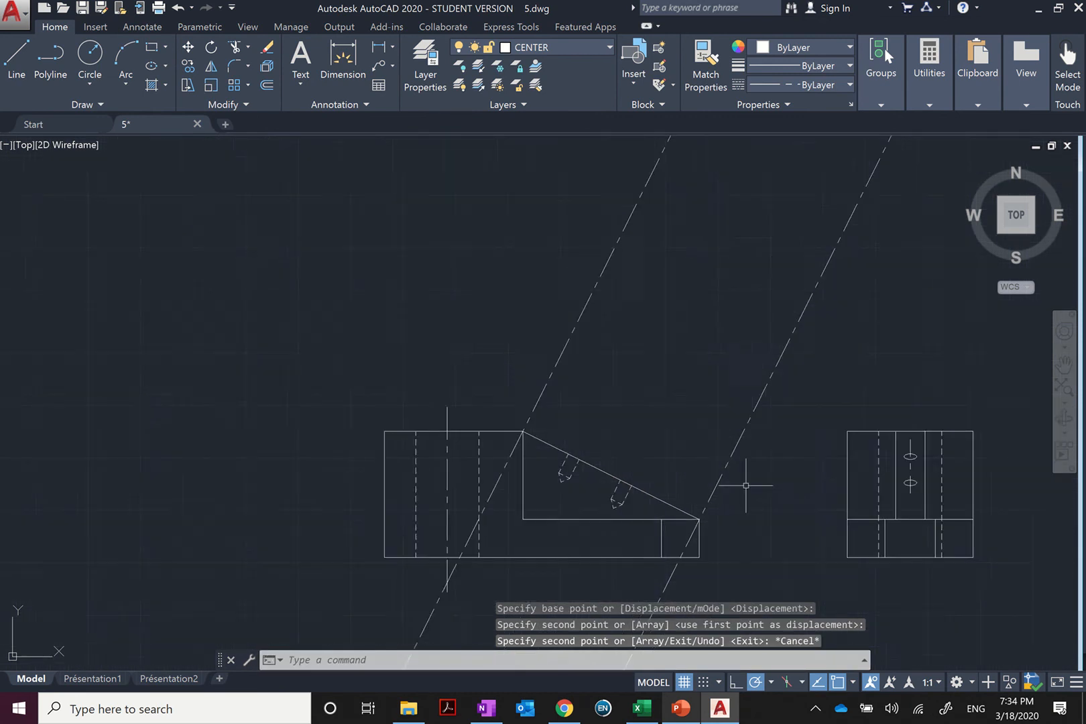
pyautogui.moveTo(744, 485); pyautogui.dragTo(601, 474, button='middle')
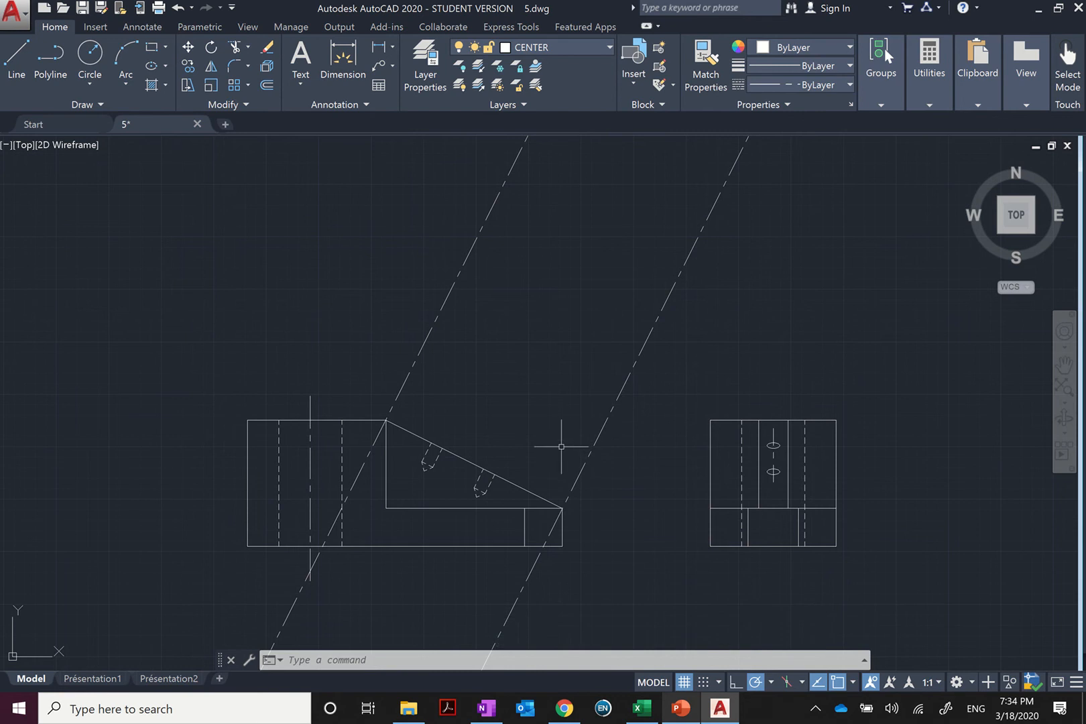
pyautogui.scroll(-3, 558, 405)
pyautogui.scroll(-2, 557, 405)
pyautogui.scroll(8, 558, 405)
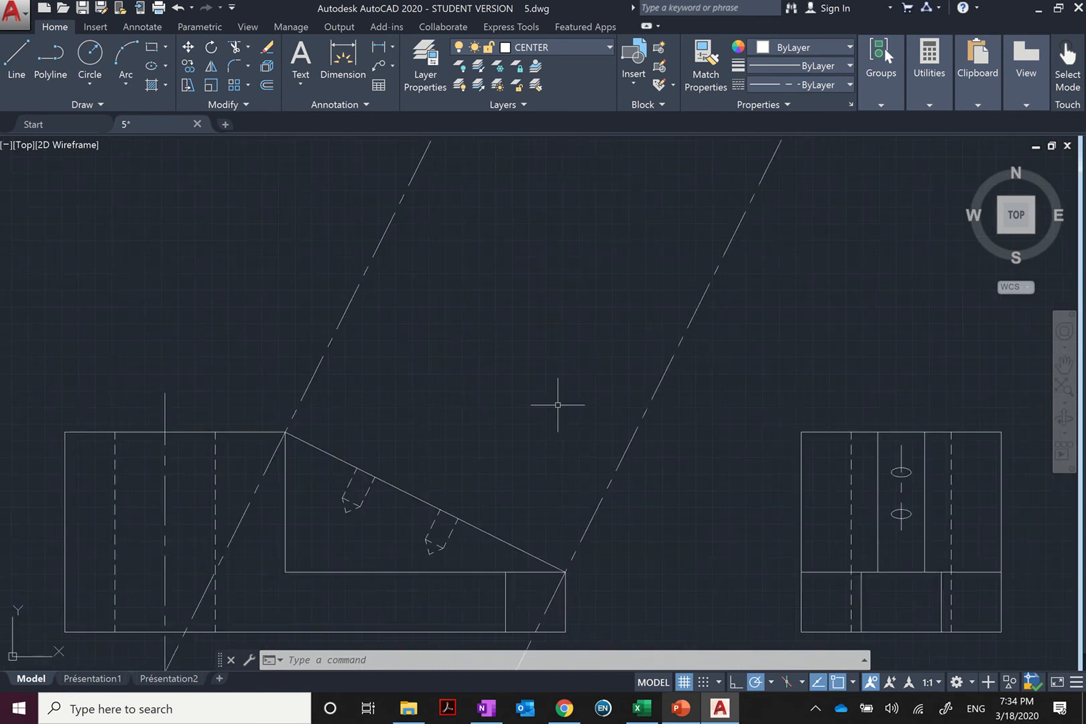
pyautogui.press('Escape')
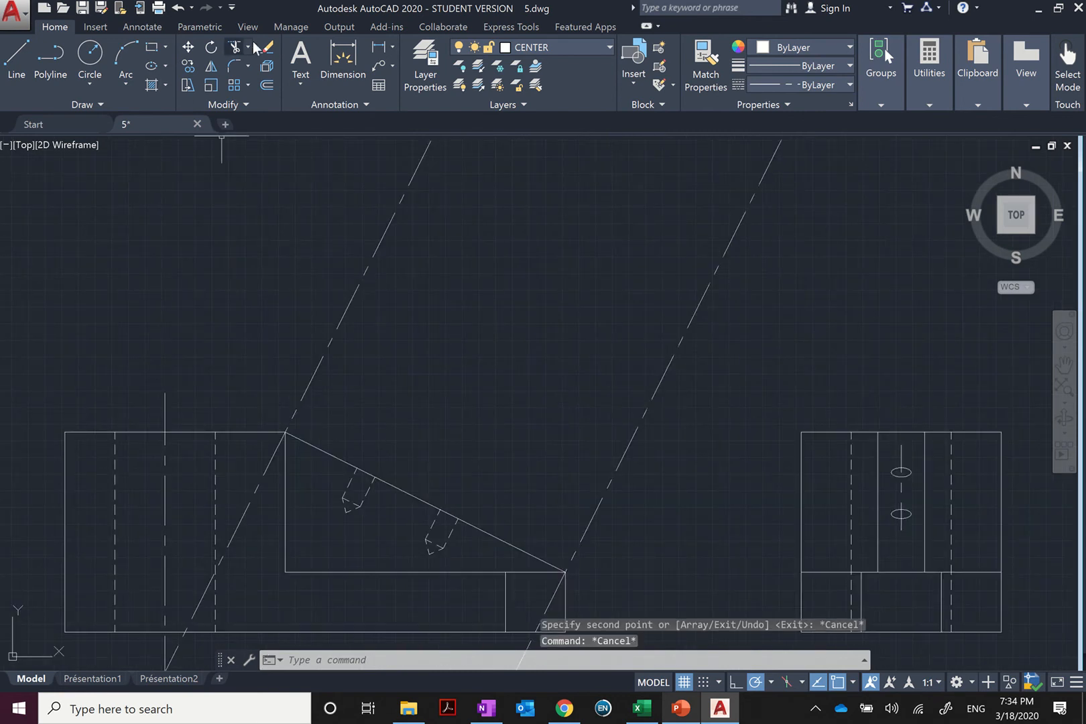
# Add an angular dimension between the upper construction line and the sloped edge, with its vertex at the edge's upper endpoint
pyautogui.click(392, 47)
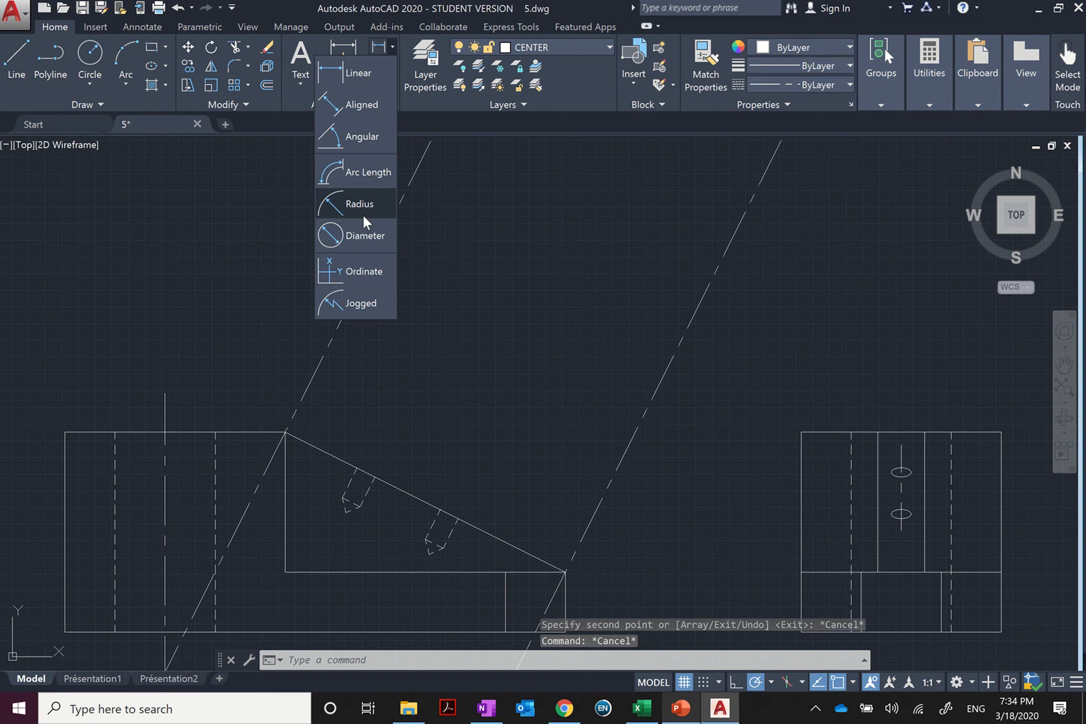
pyautogui.click(358, 135)
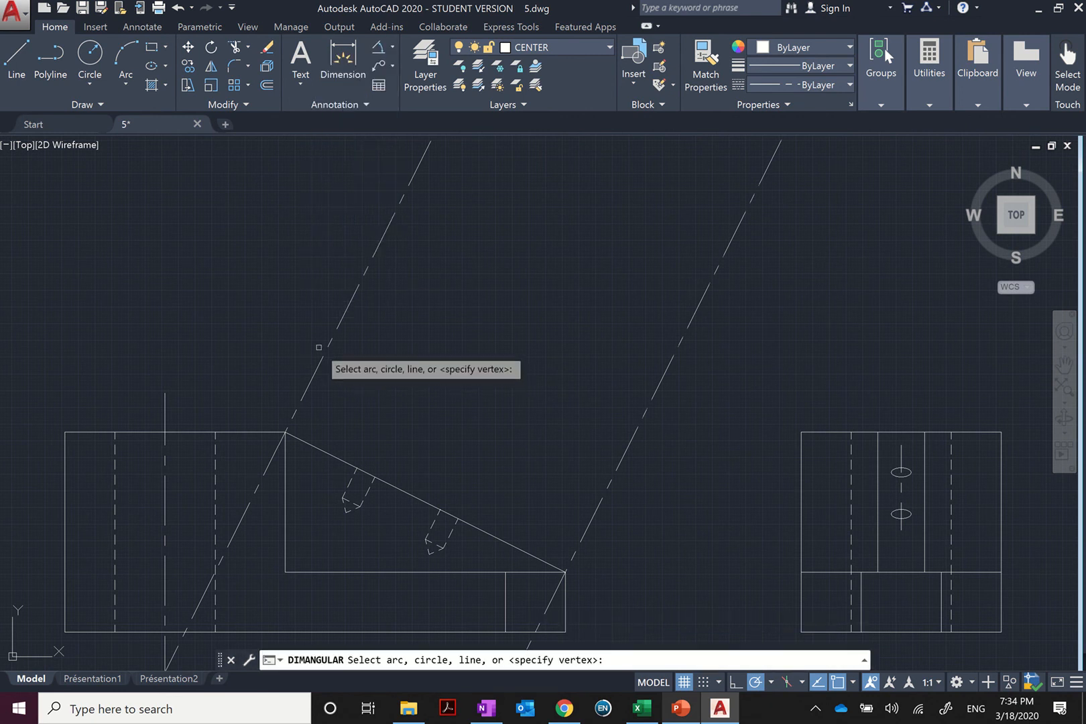
pyautogui.press('Return')
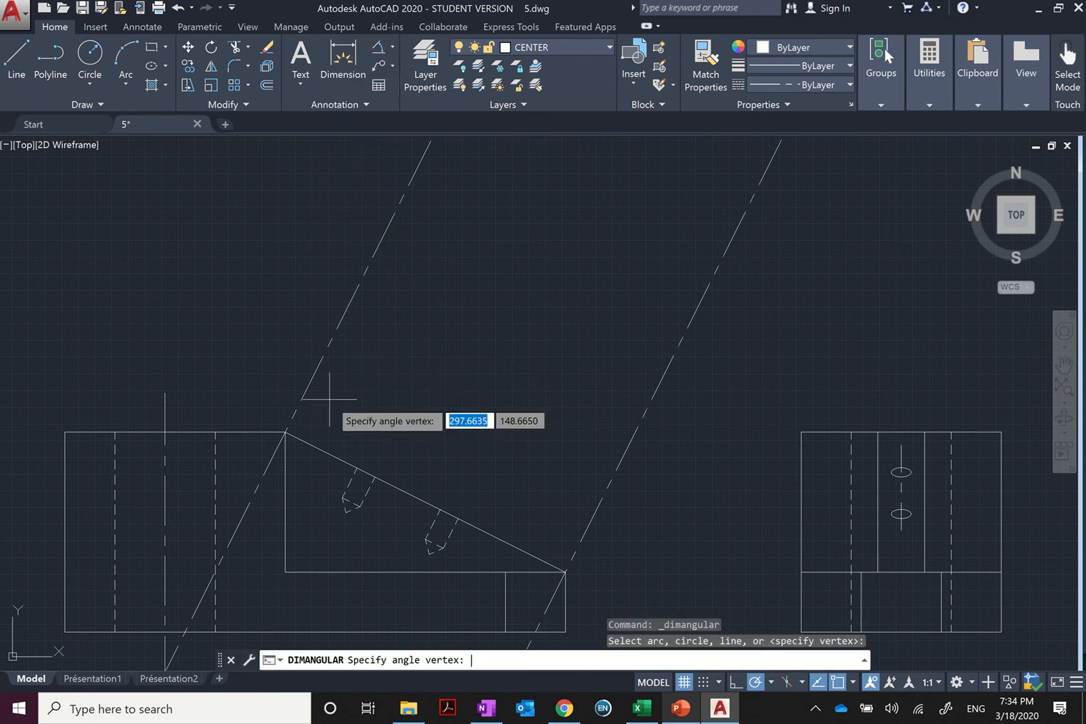
pyautogui.click(286, 434)
pyautogui.click(323, 360)
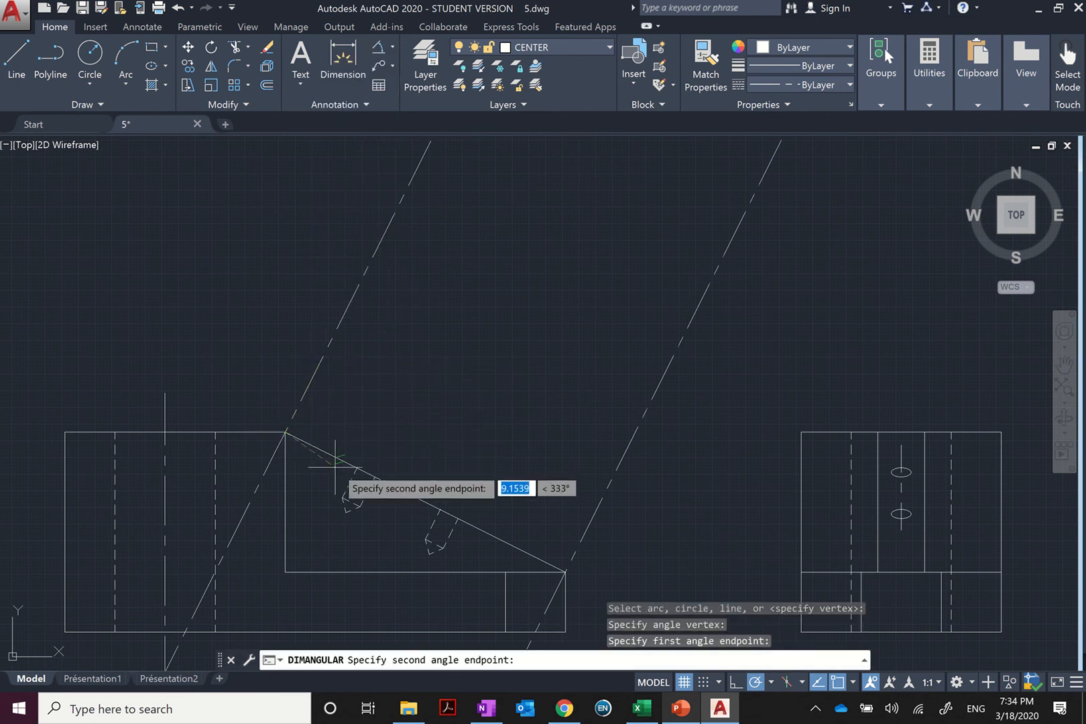
pyautogui.click(339, 459)
pyautogui.click(351, 402)
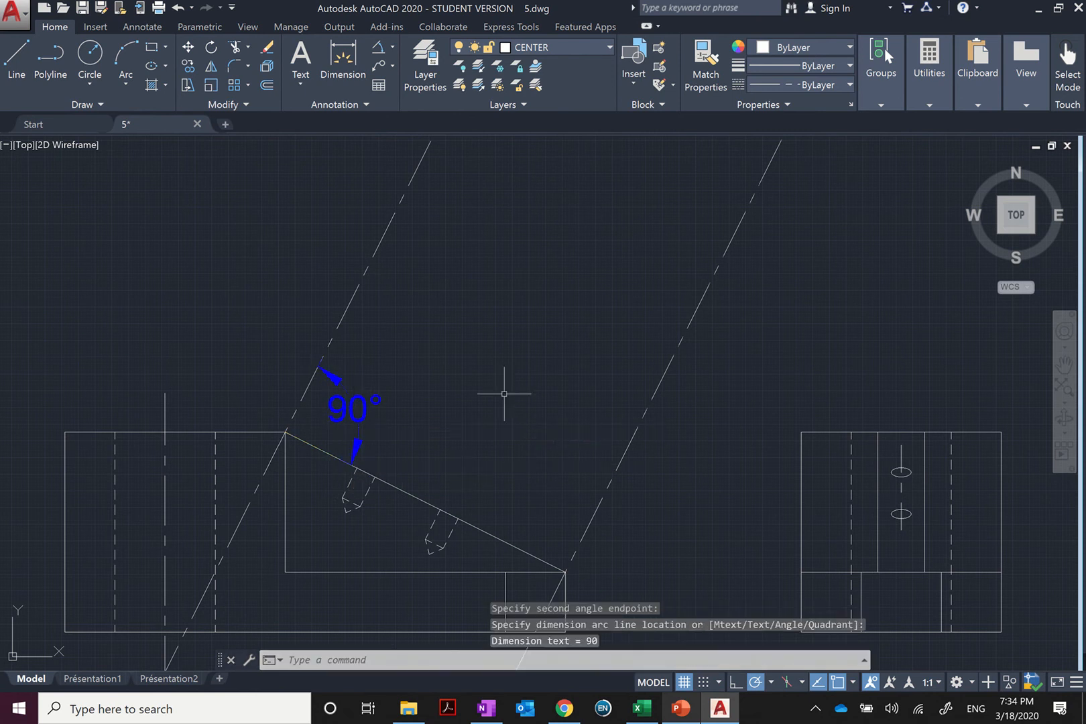
# Add an angular dimension between the lower construction line and the sloped edge, with its vertex at the edge's lower endpoint
pyautogui.rightClick(506, 395)
pyautogui.click(520, 402)
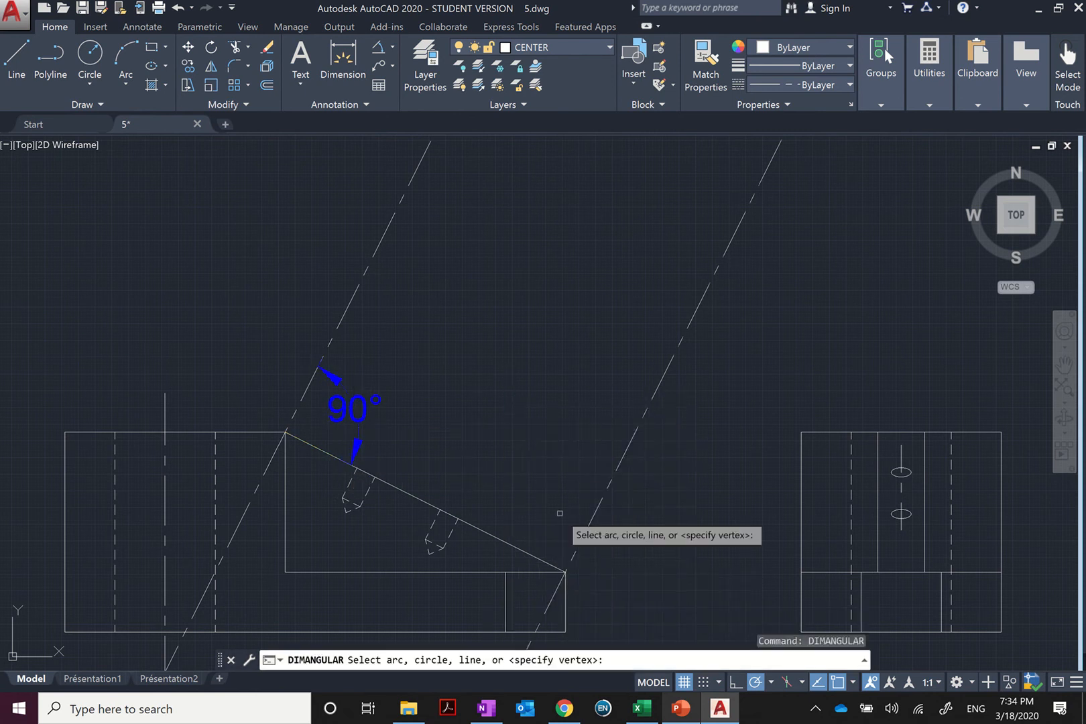
pyautogui.press('Return')
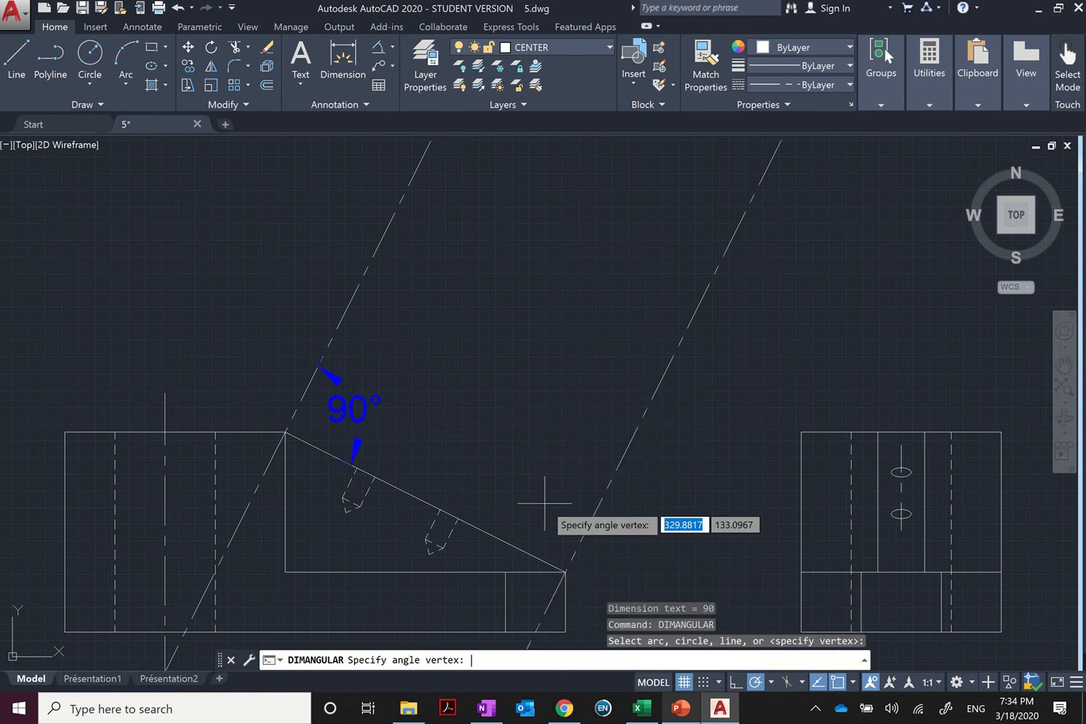
pyautogui.click(565, 572)
pyautogui.click(599, 503)
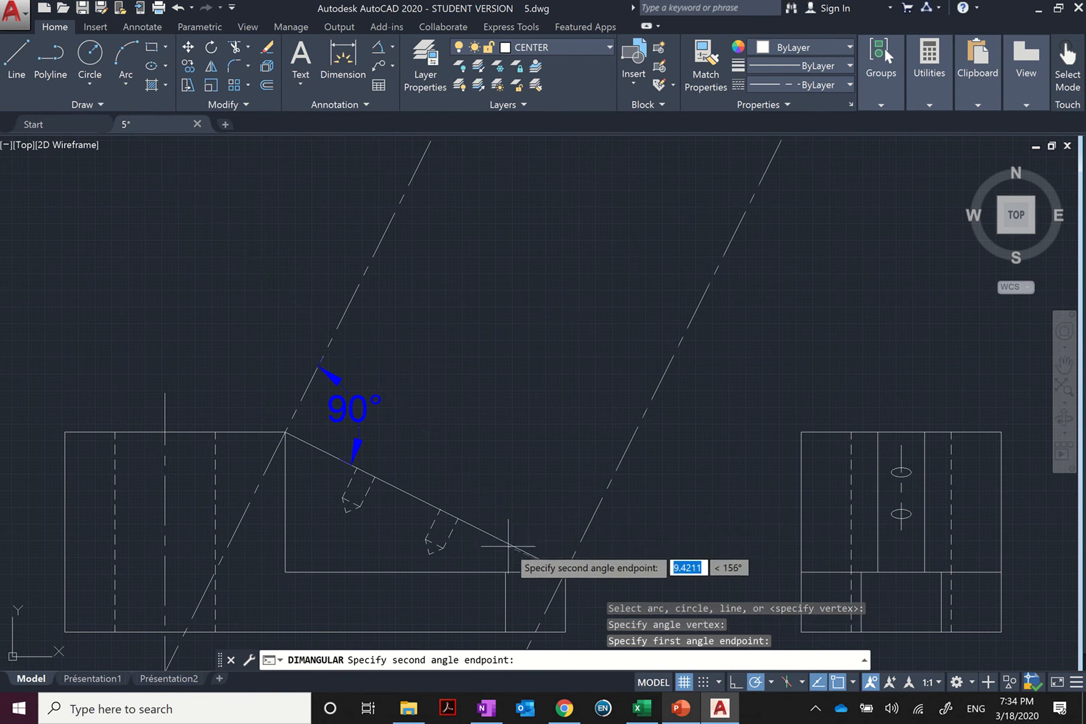
pyautogui.click(508, 543)
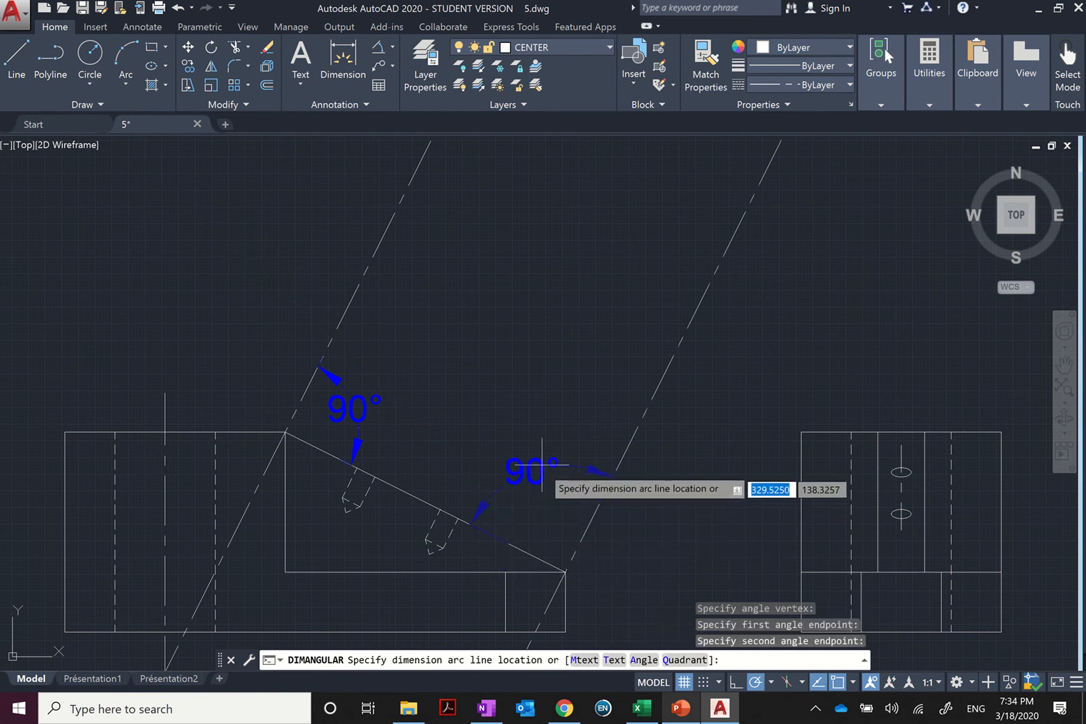
pyautogui.click(536, 469)
pyautogui.press('Escape')
# Delete the two angular dimensions between the construction lines and the sloped edge
pyautogui.click(546, 483)
pyautogui.click(506, 436)
pyautogui.press('Delete')
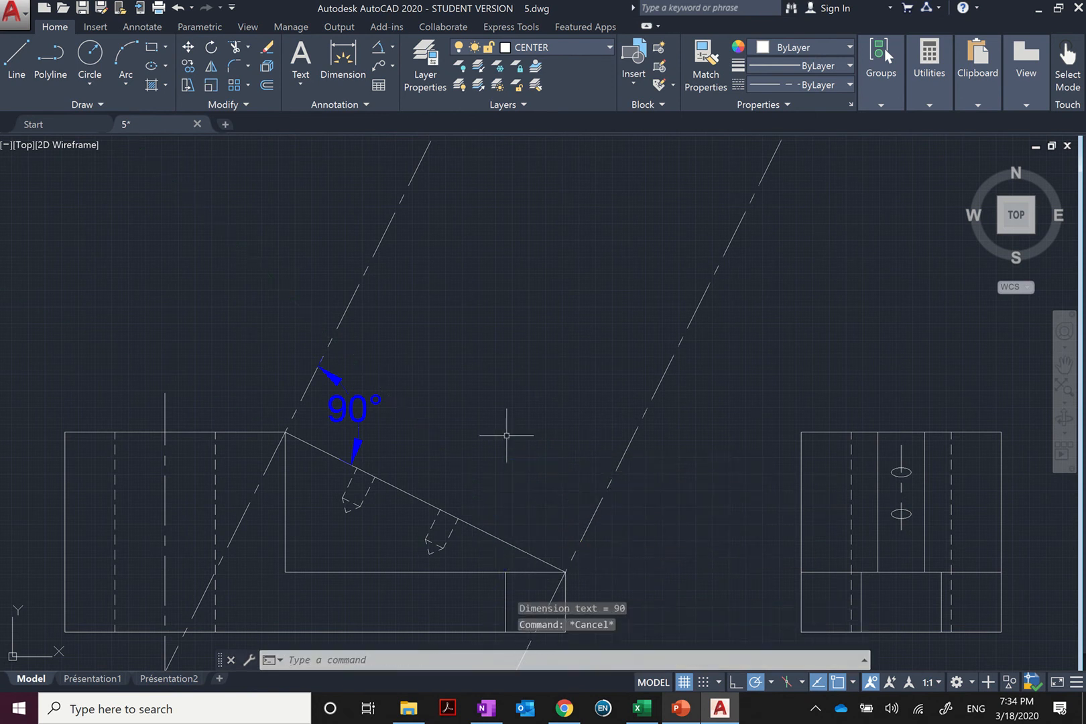
pyautogui.click(400, 417)
pyautogui.click(318, 398)
pyautogui.press('Delete')
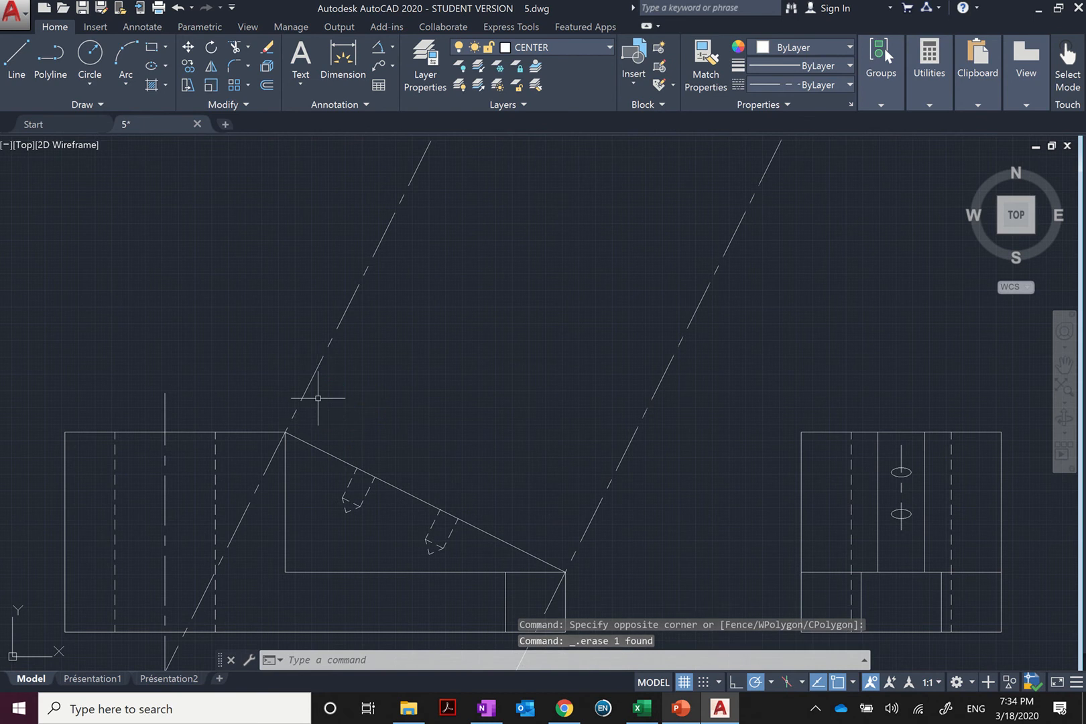
pyautogui.scroll(-4, 315, 400)
pyautogui.scroll(2, 369, 396)
pyautogui.press('Escape')
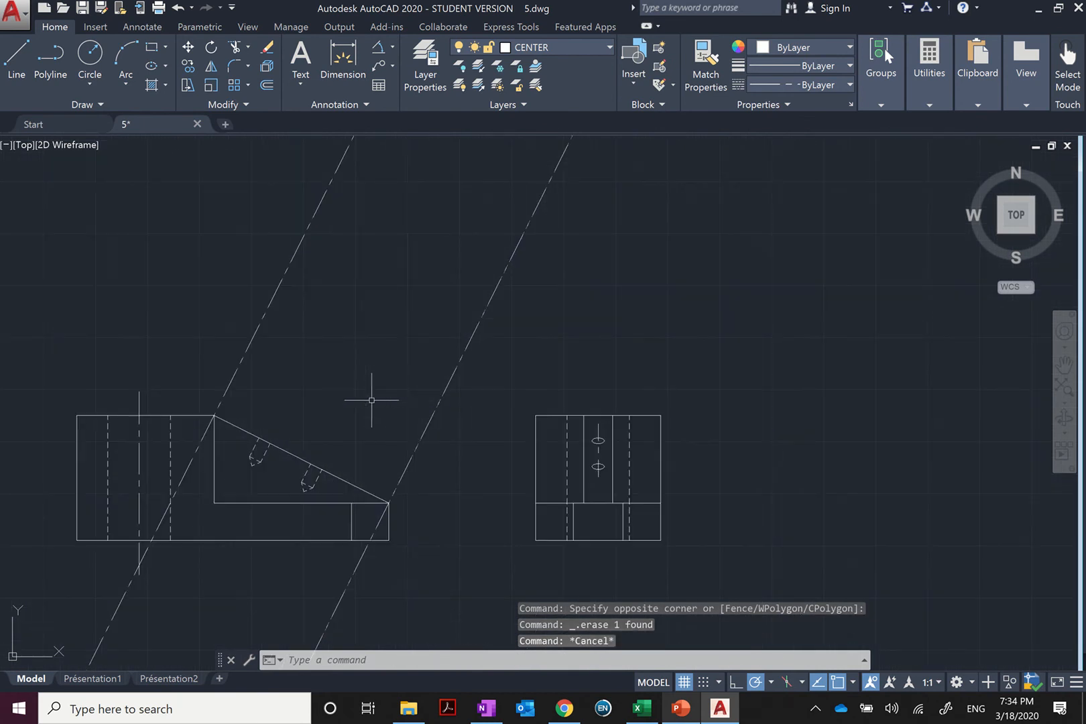
pyautogui.click(494, 383)
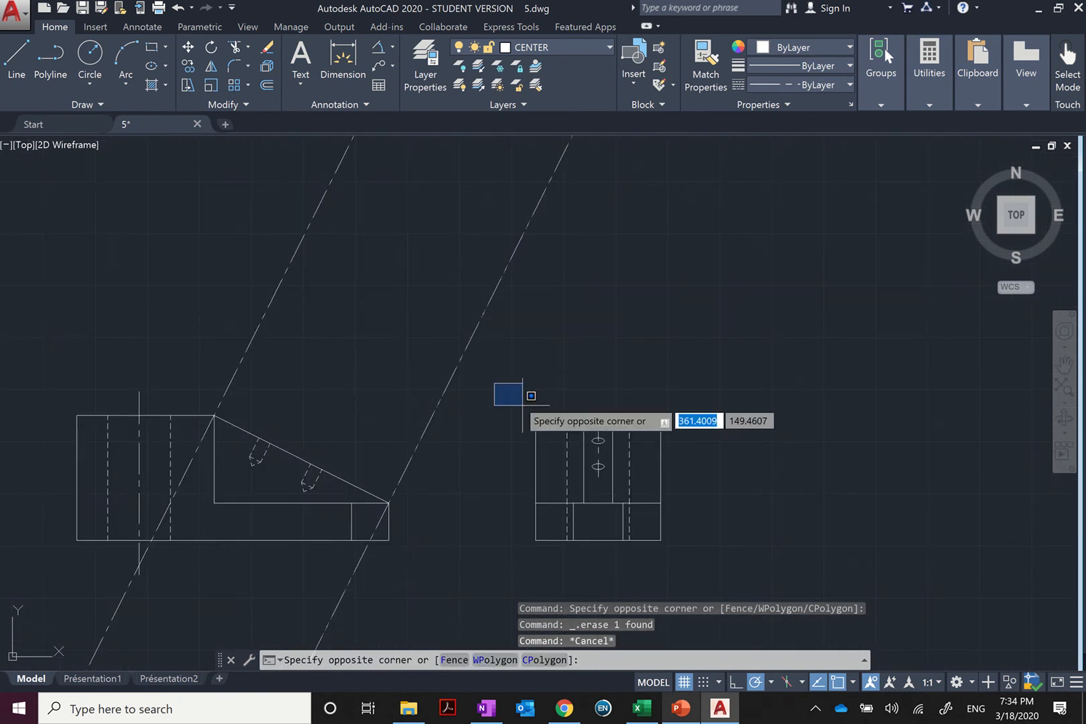
pyautogui.click(740, 563)
pyautogui.press('Escape')
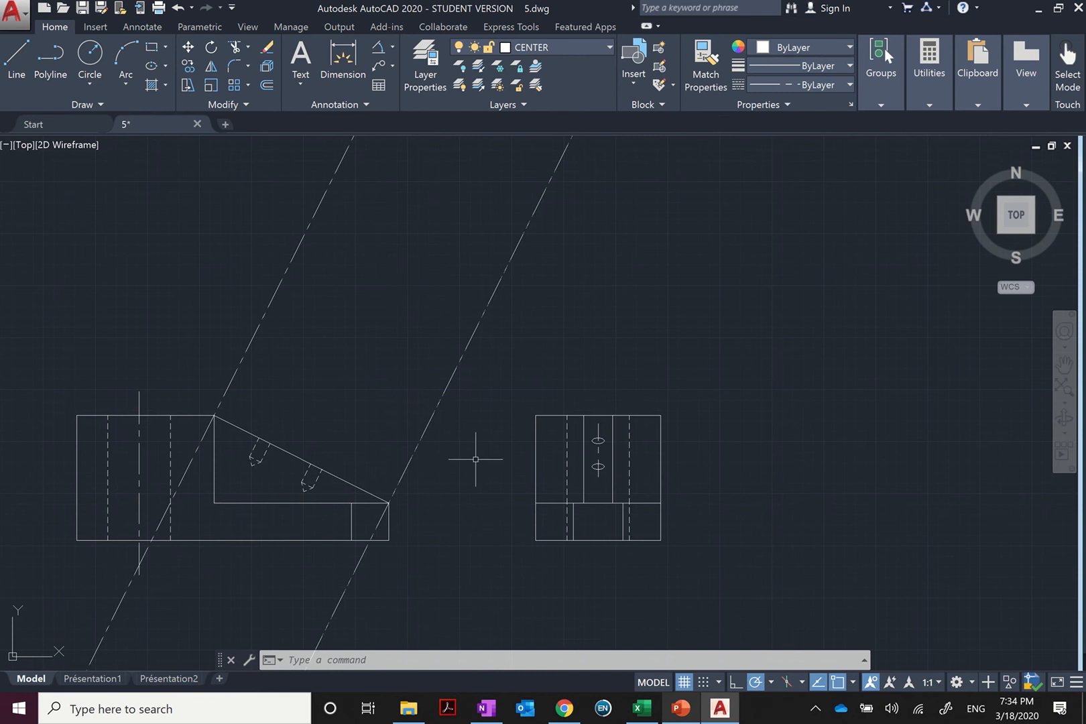
# Draw a short horizontal reference line from the sloped edge's lower endpoint toward the copied side view
pyautogui.press('Return')
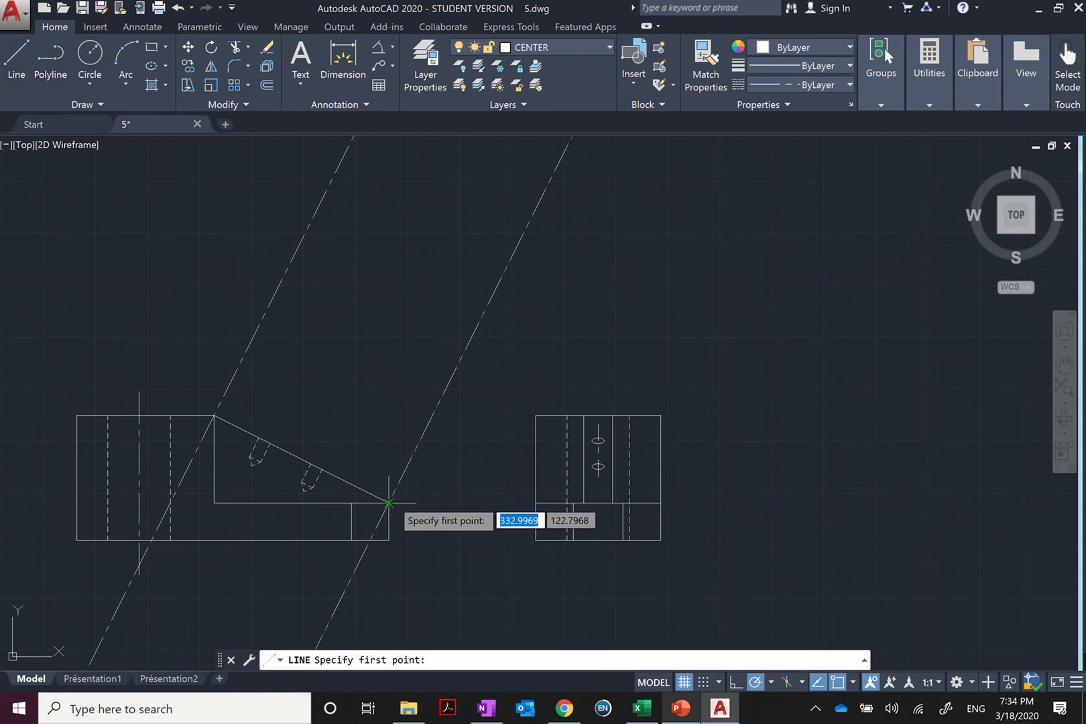
pyautogui.click(389, 502)
pyautogui.click(492, 502)
pyautogui.press('Escape')
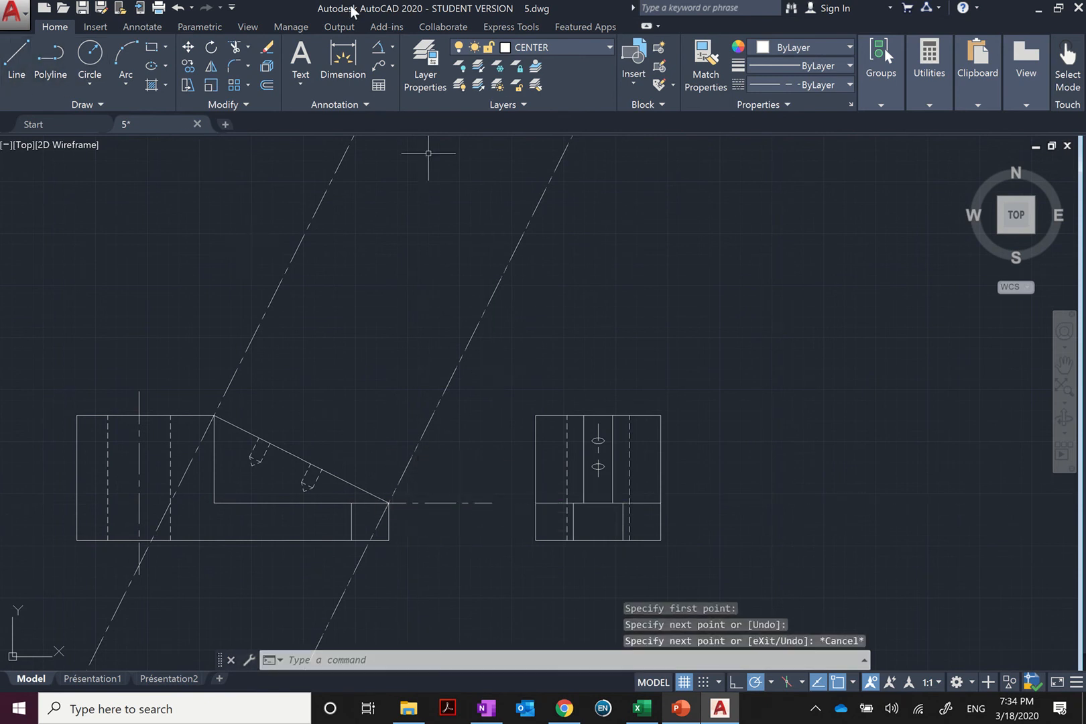
# Add an angular dimension between the horizontal reference line and the lower construction line, with its vertex at the sloped edge's lower endpoint
pyautogui.click(380, 51)
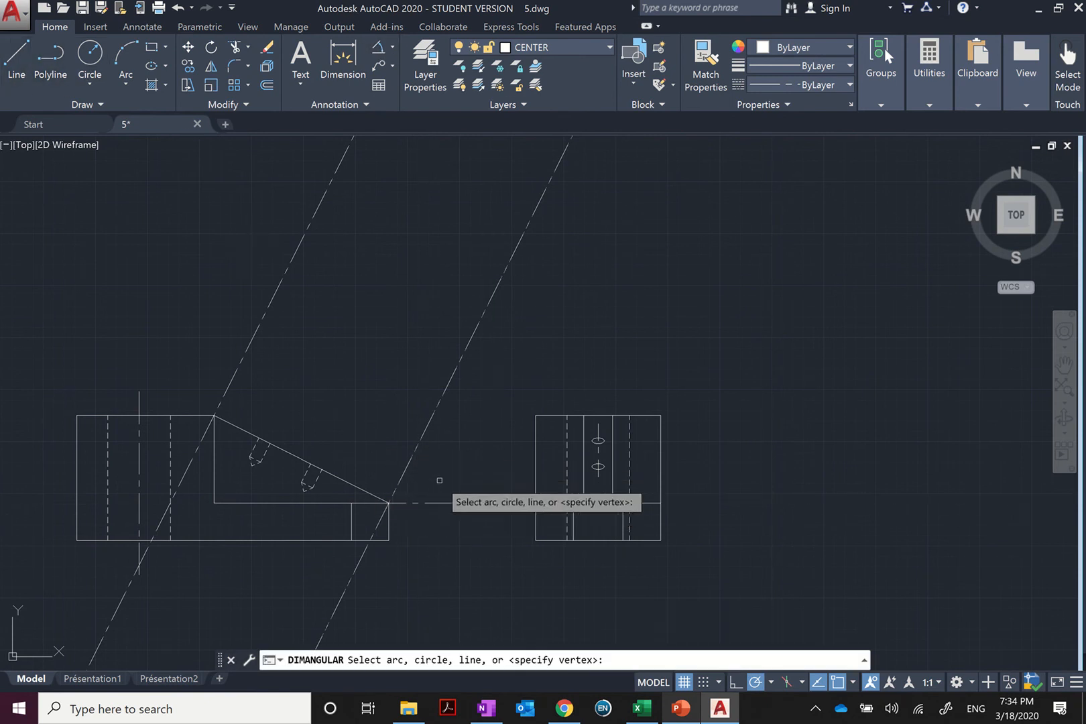
pyautogui.press('Return')
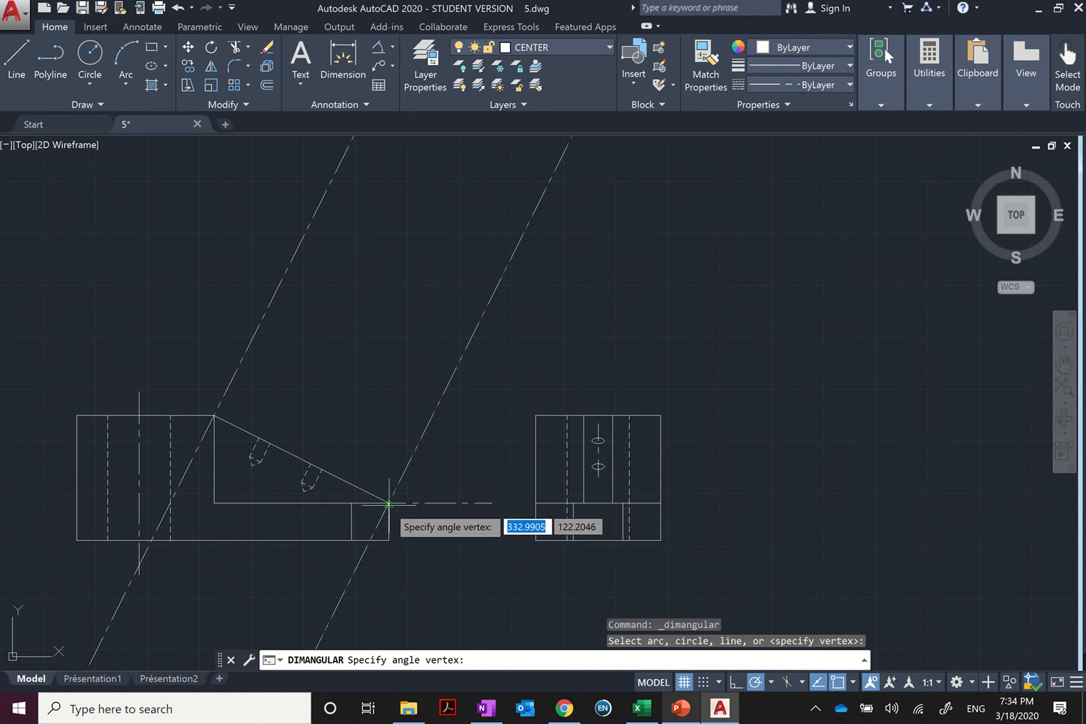
pyautogui.click(389, 502)
pyautogui.click(462, 503)
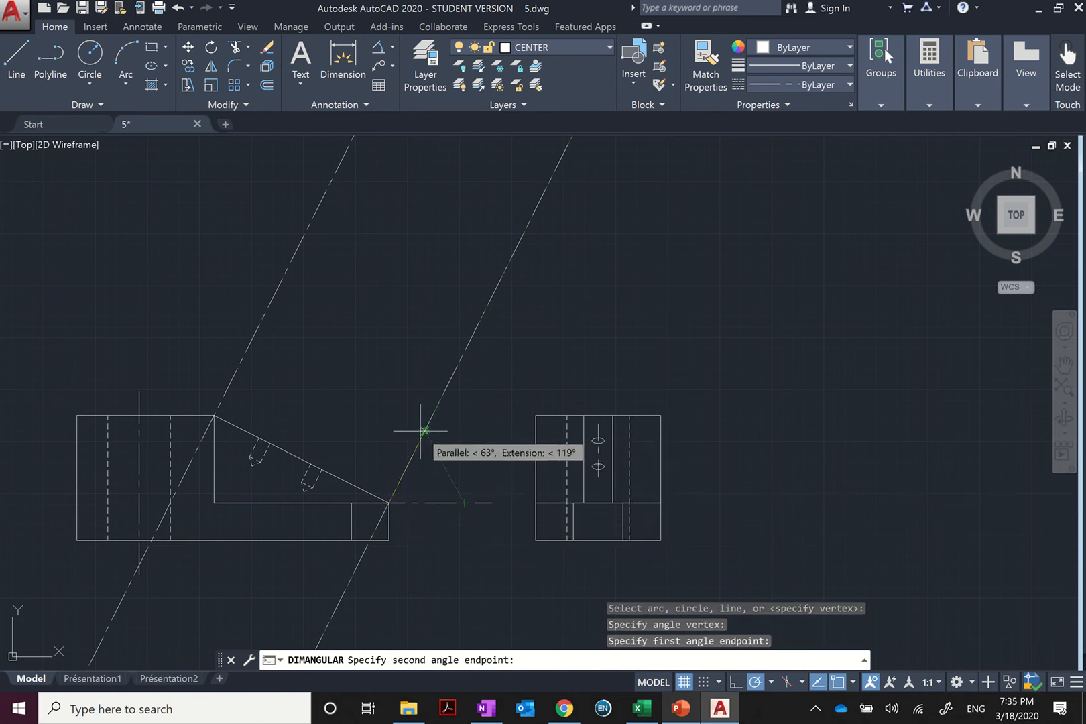
pyautogui.click(425, 431)
pyautogui.click(456, 477)
pyautogui.press('Escape')
# Rotate the whole copied side view by 63° about its lower-left corner
pyautogui.scroll(-3, 461, 463)
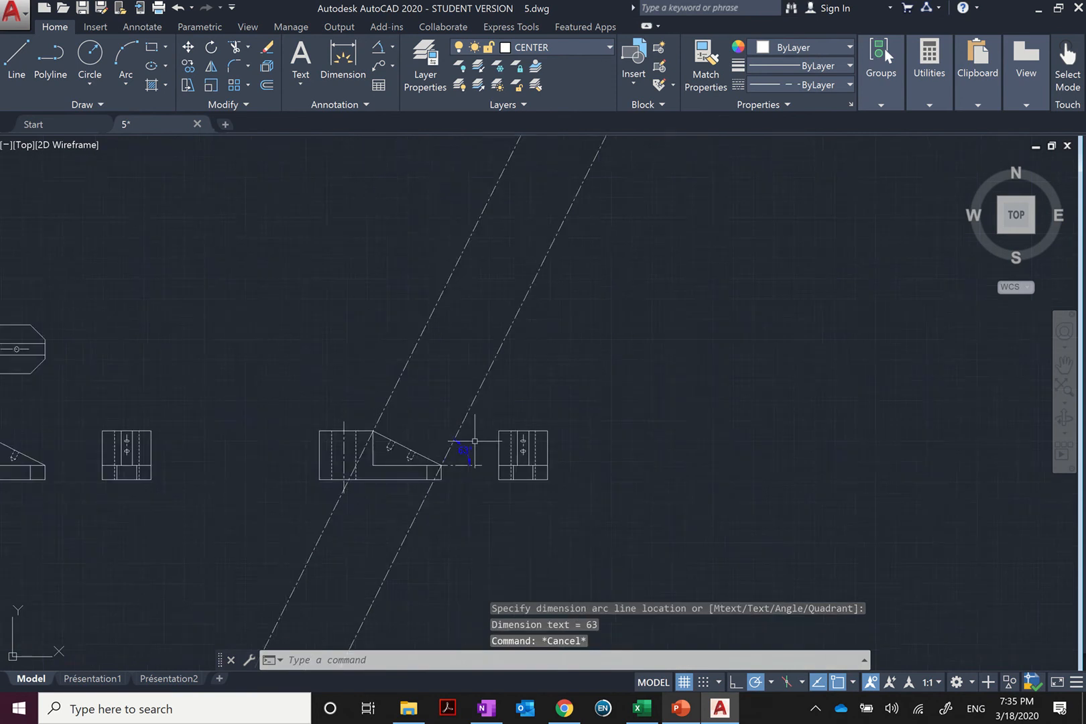
pyautogui.scroll(3, 477, 437)
pyautogui.scroll(-2, 520, 368)
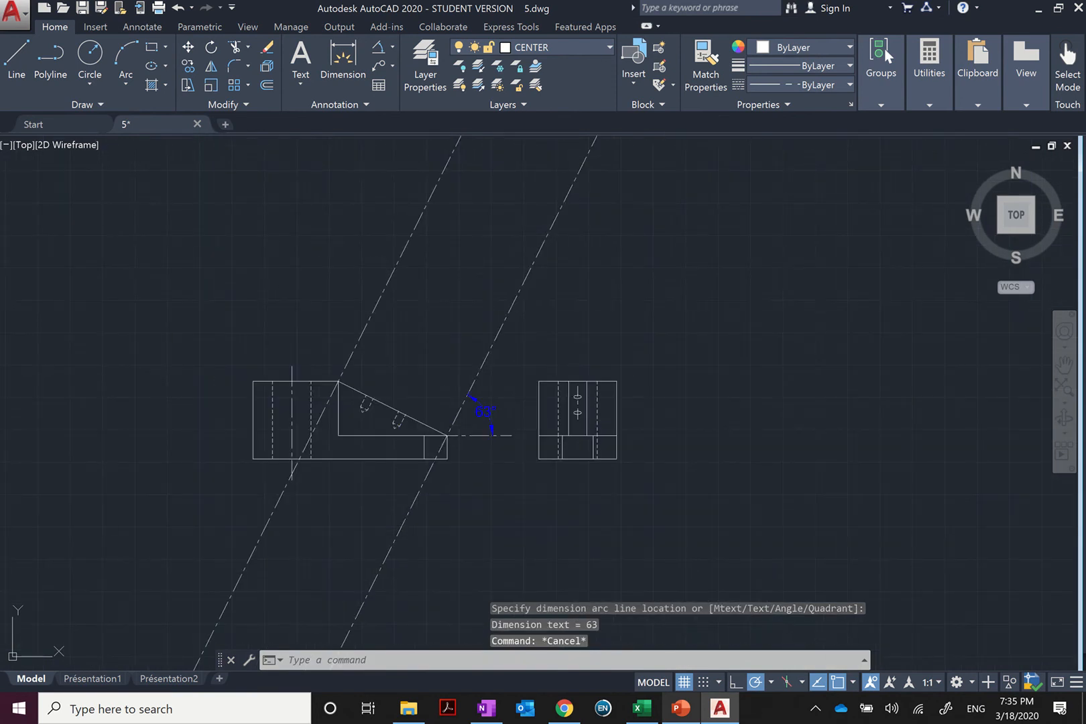
pyautogui.click(521, 369)
pyautogui.click(674, 484)
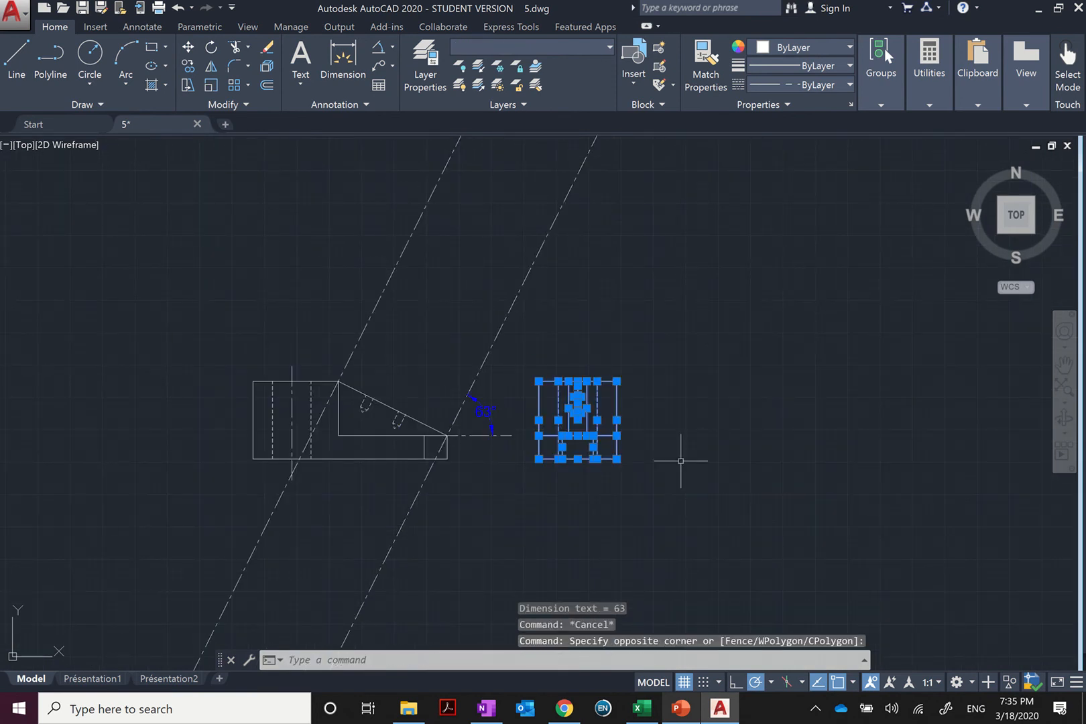
pyautogui.click(214, 44)
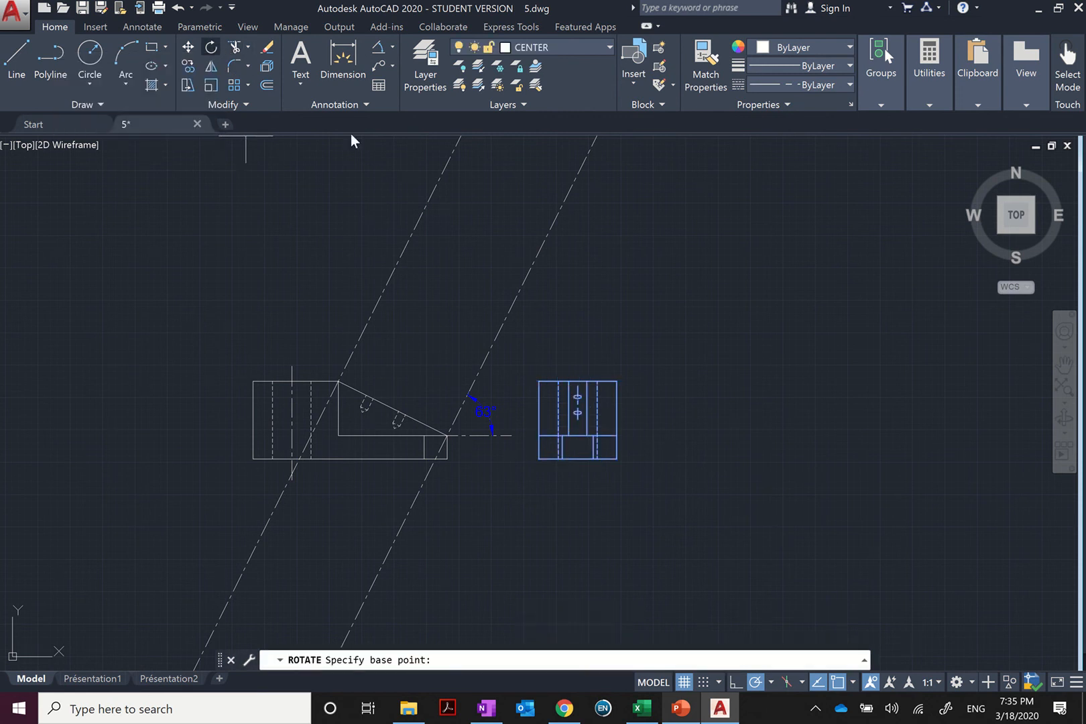
pyautogui.click(538, 459)
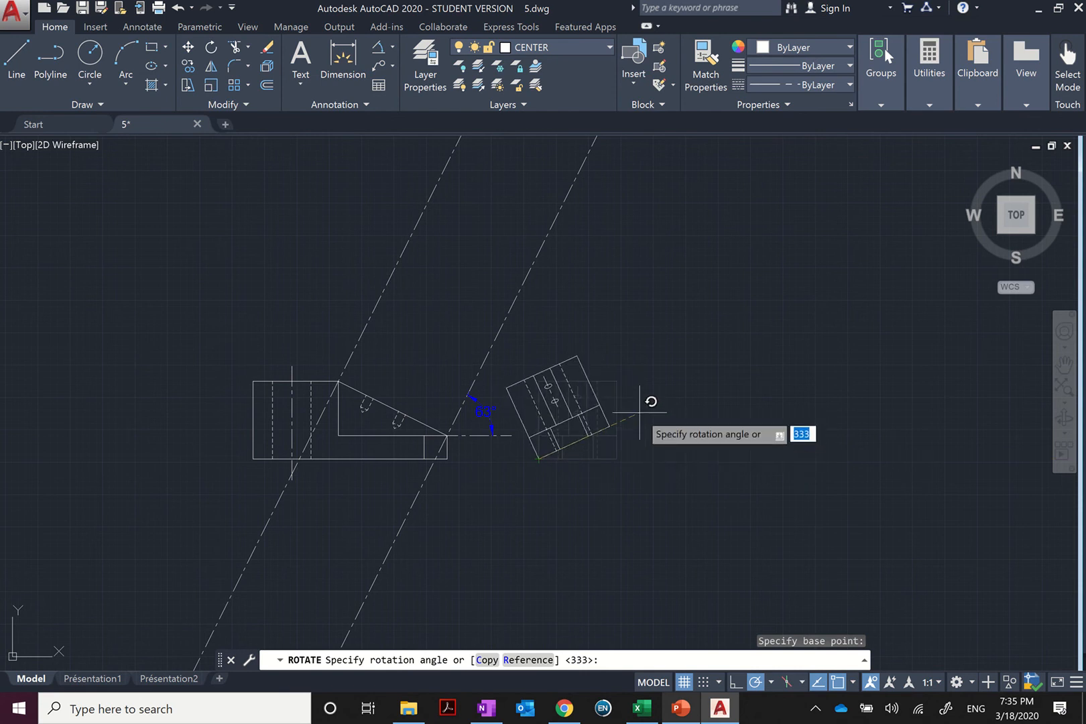
pyautogui.write('63')
pyautogui.press('Return')
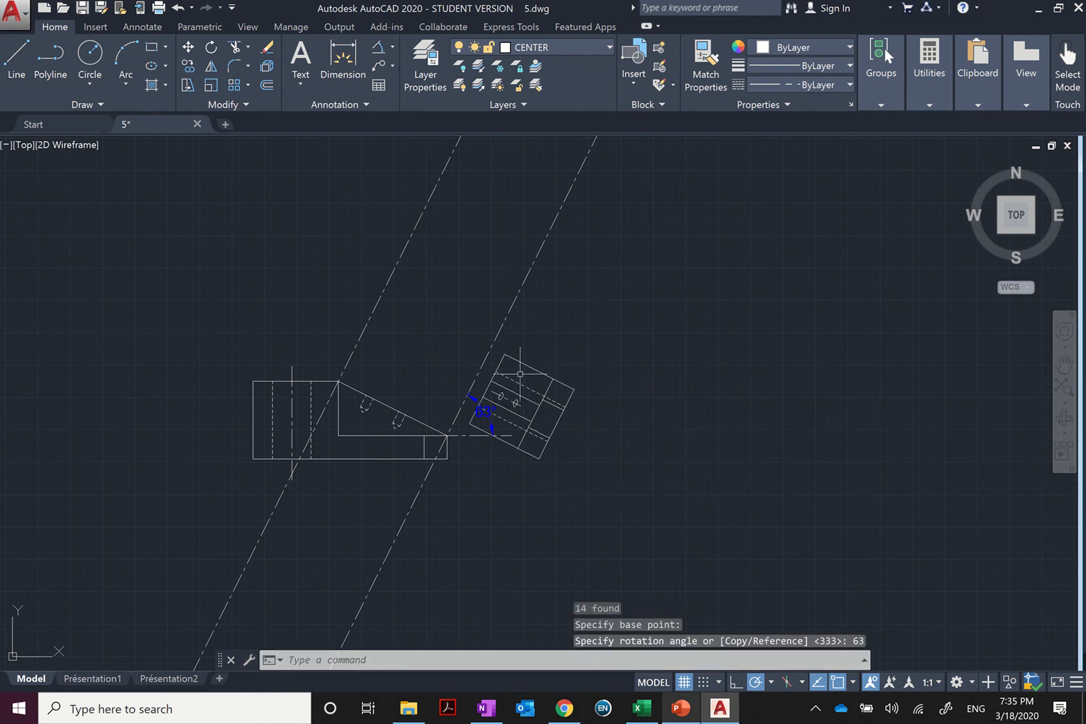
pyautogui.press('Escape')
# Move the 63° dimension's text and arc closer to its vertex, away from the rotated side view
pyautogui.scroll(2, 545, 432)
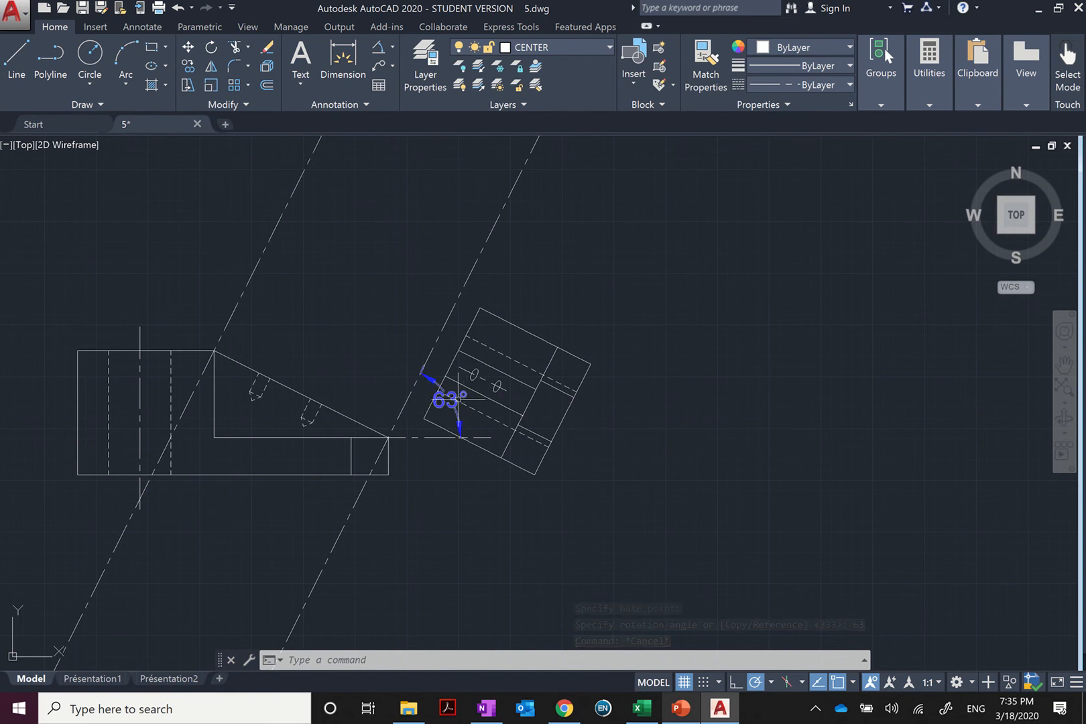
pyautogui.click(454, 399)
pyautogui.click(450, 399)
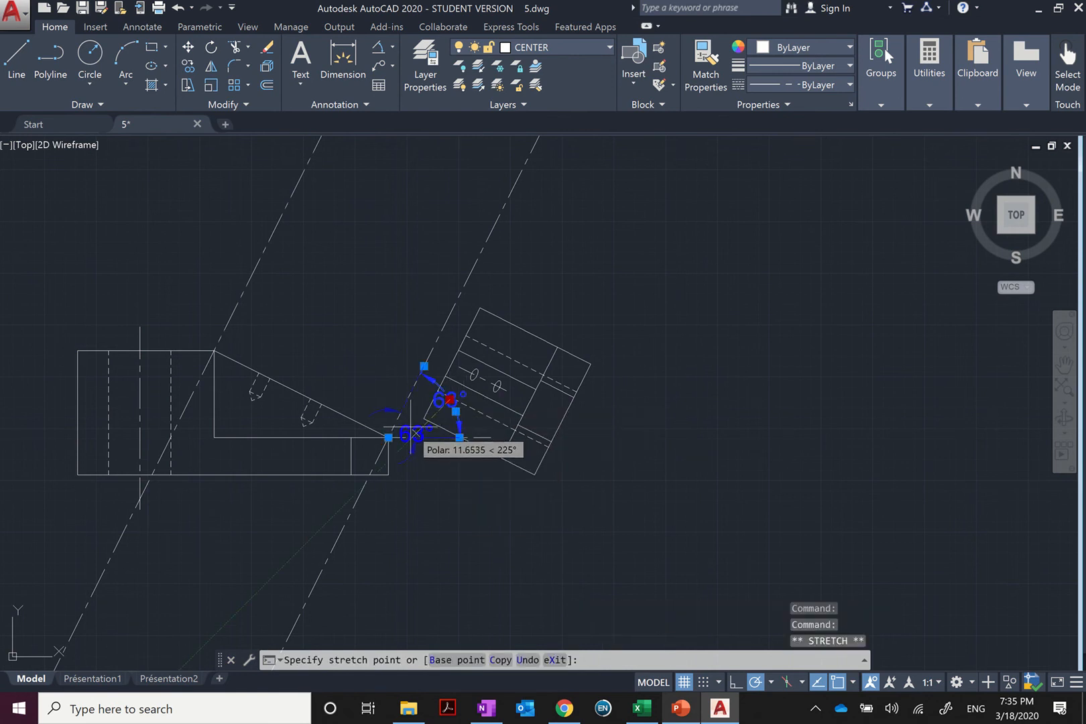
pyautogui.click(418, 422)
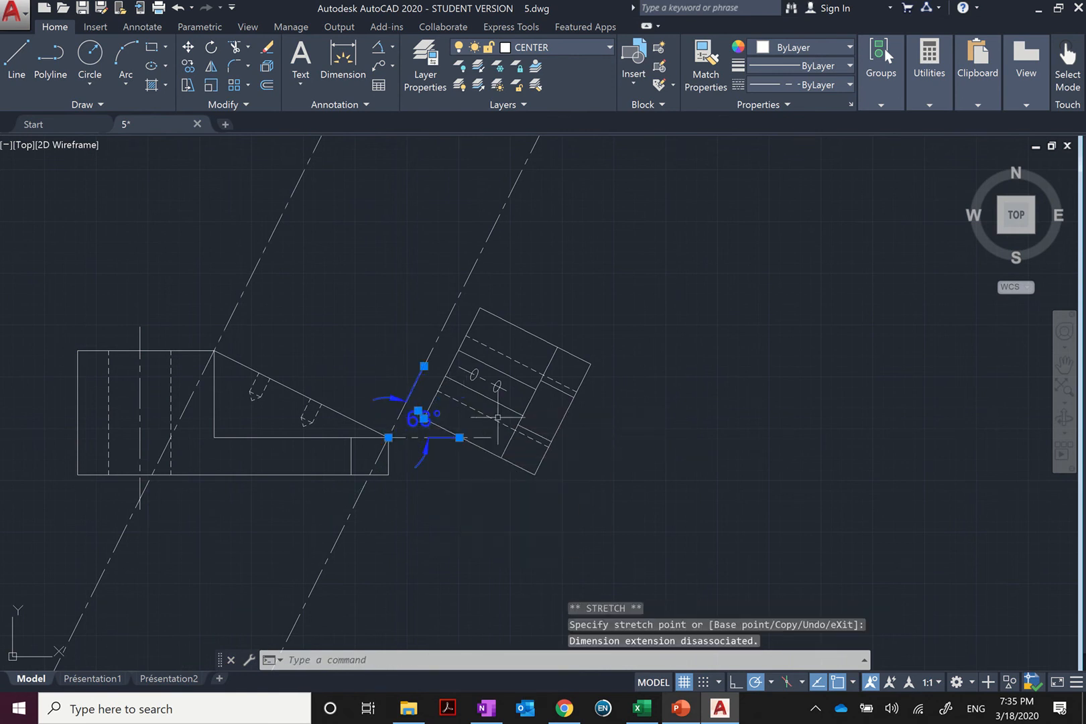
pyautogui.press('Escape')
# Draw a construction line (XLINE) along the lower rib edge of the rotated side view, crossing both projection lines from the sloped face
pyautogui.scroll(-2, 498, 417)
pyautogui.scroll(4, 486, 382)
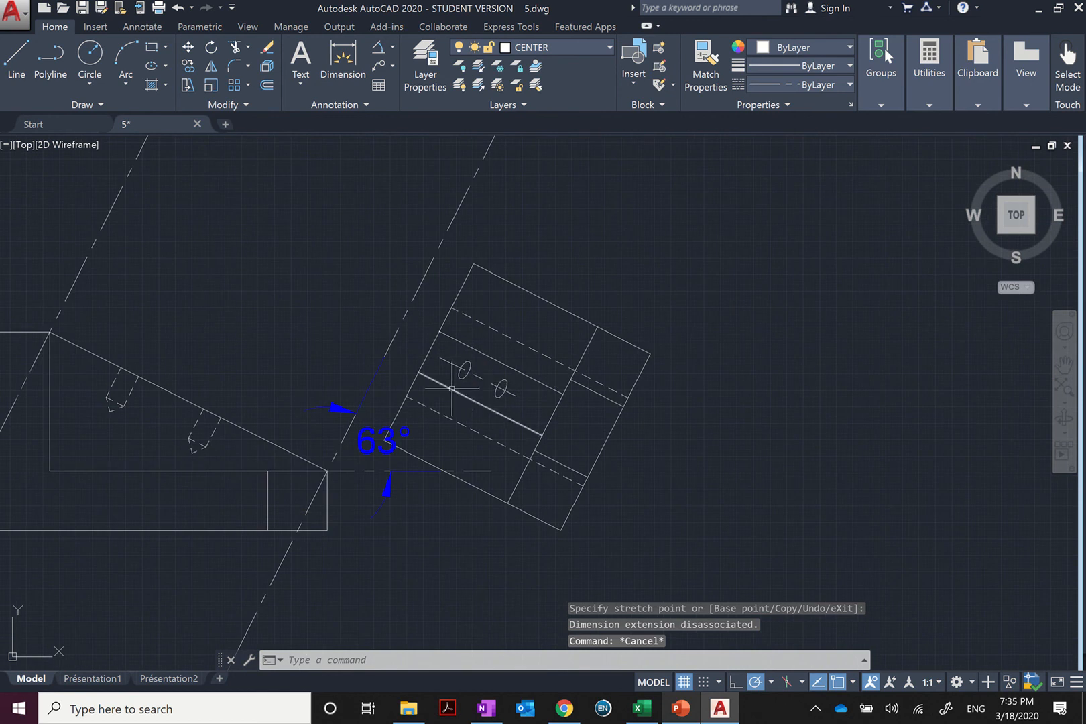
pyautogui.scroll(-2, 356, 346)
pyautogui.moveTo(332, 346); pyautogui.dragTo(460, 385, button='middle')
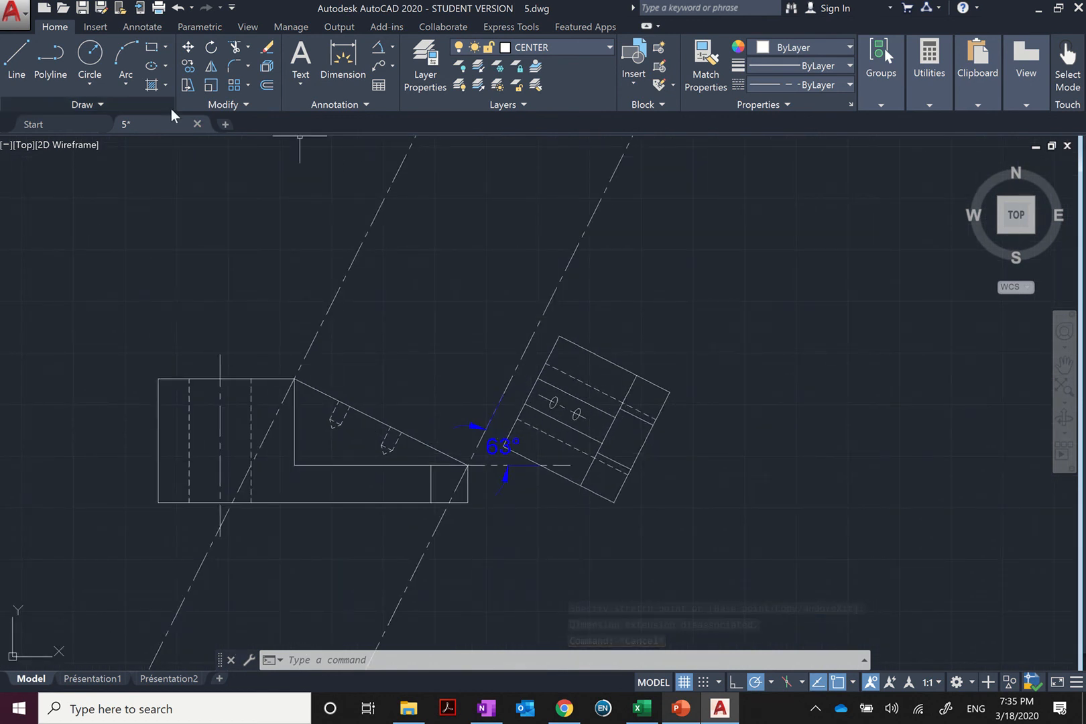
pyautogui.write('xlin')
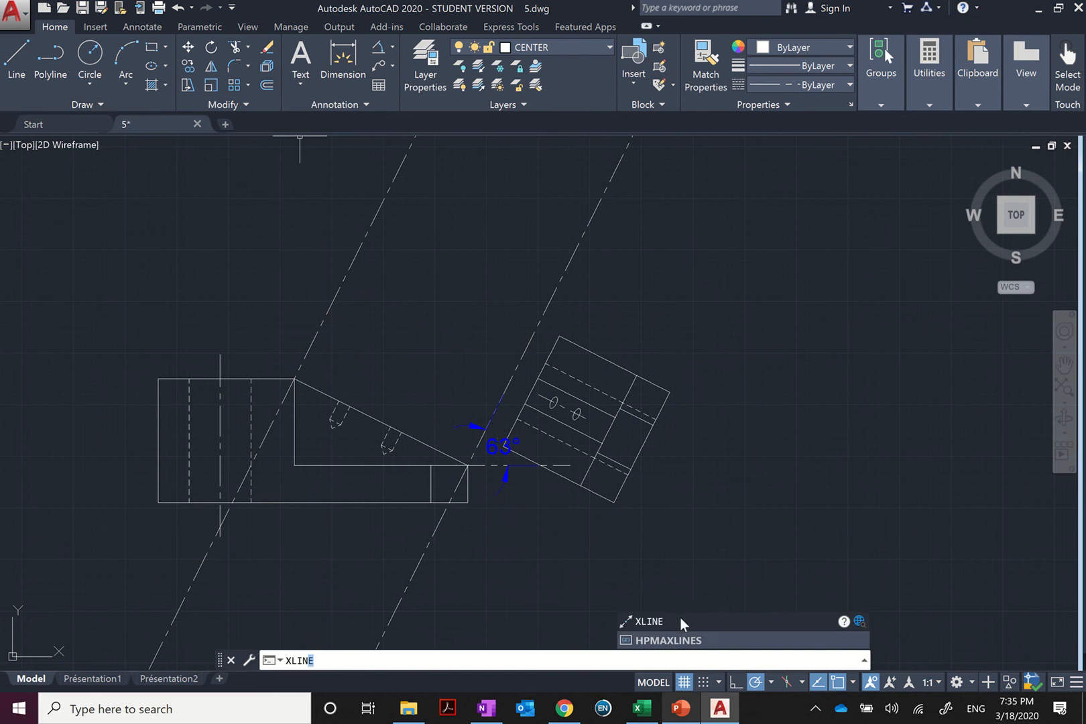
pyautogui.press('Return')
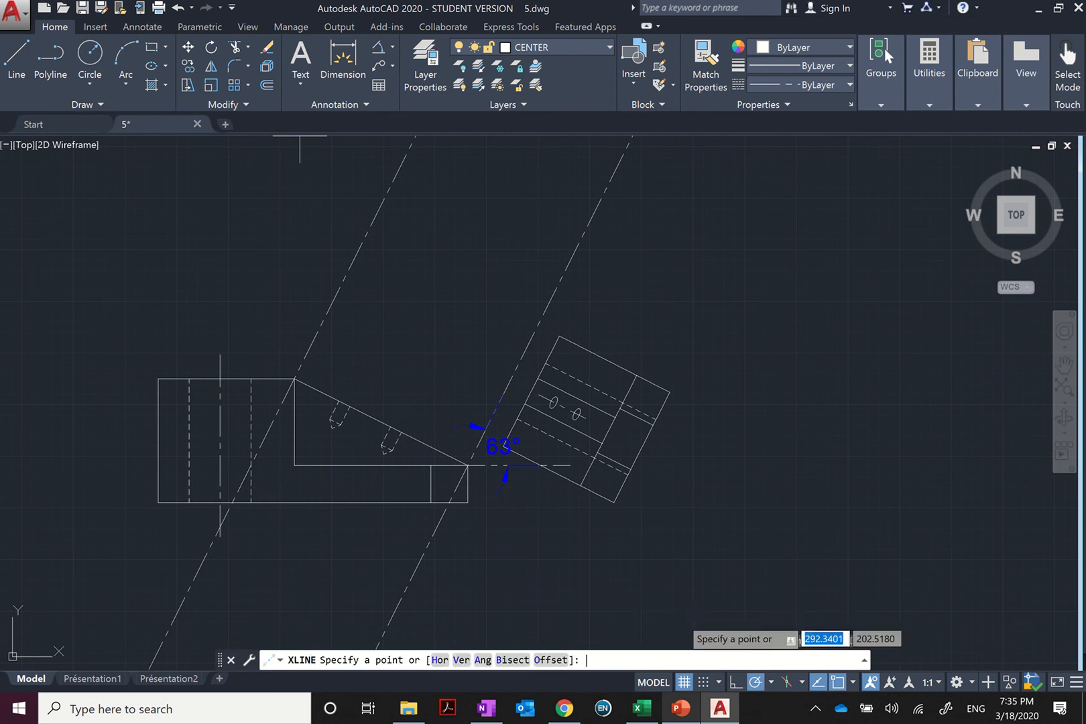
pyautogui.click(525, 403)
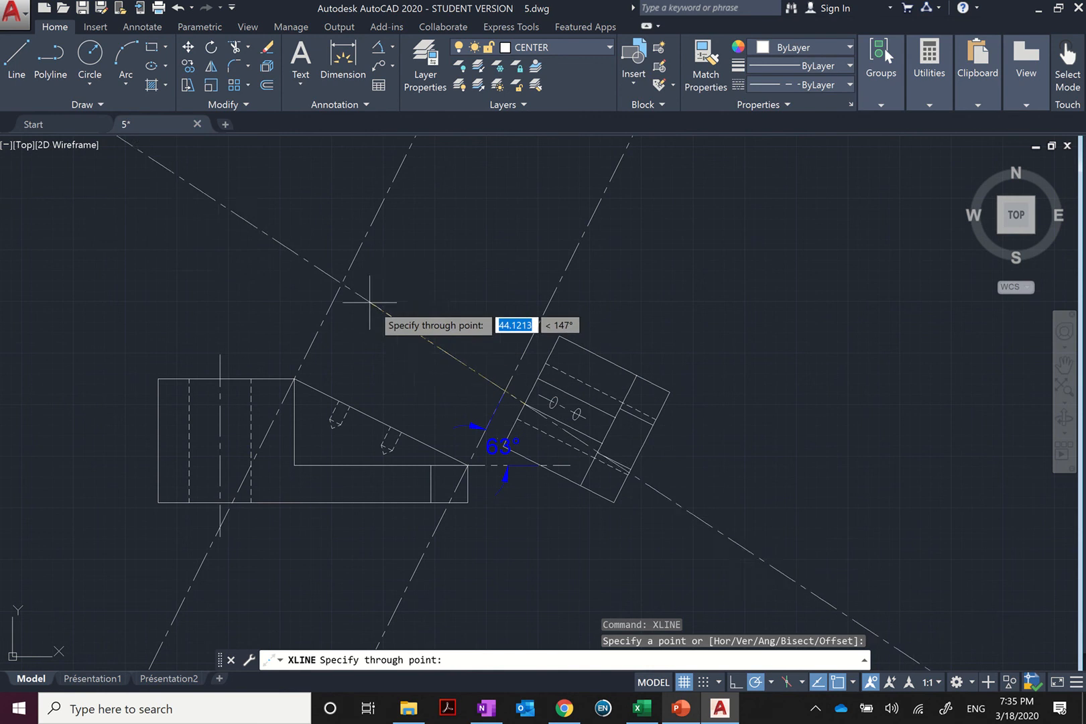
pyautogui.click(330, 304)
pyautogui.press('Return')
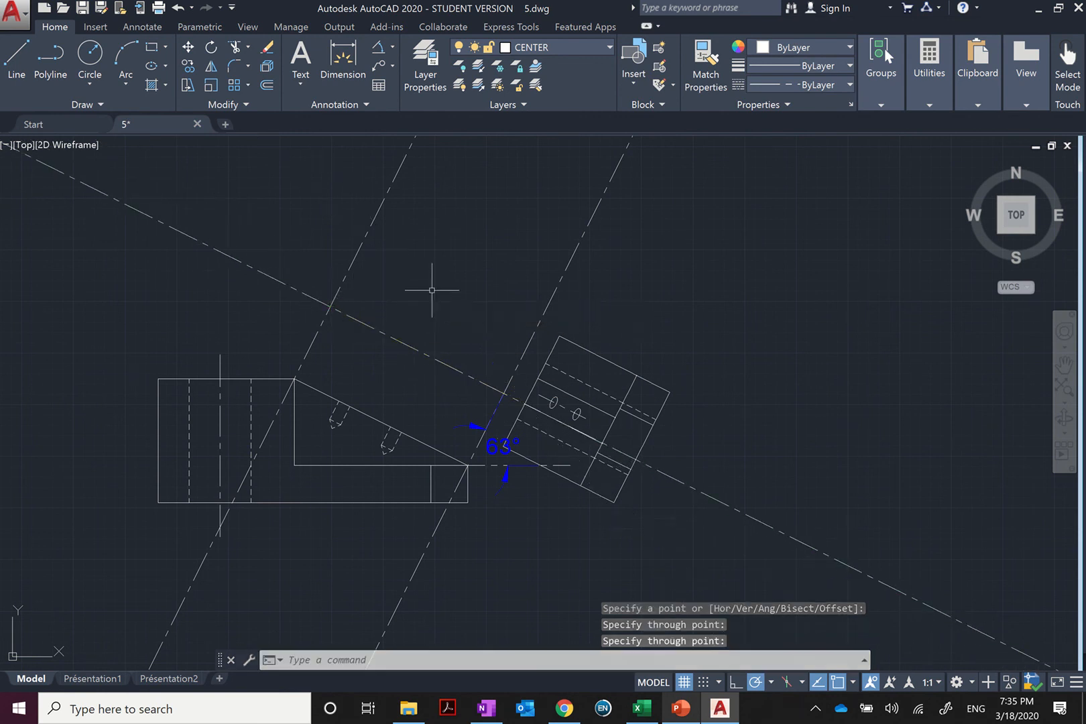
# Draw a second construction line along the upper rib edge of the rotated side view, crossing both projection lines
pyautogui.rightClick(452, 296)
pyautogui.click(465, 306)
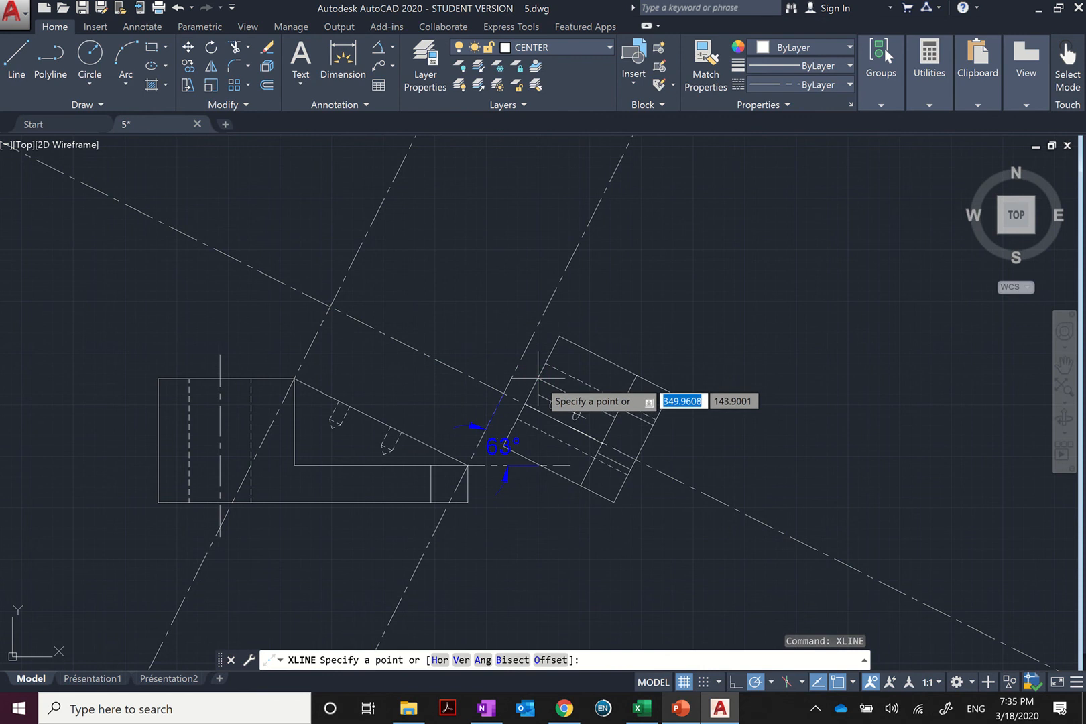
pyautogui.click(535, 378)
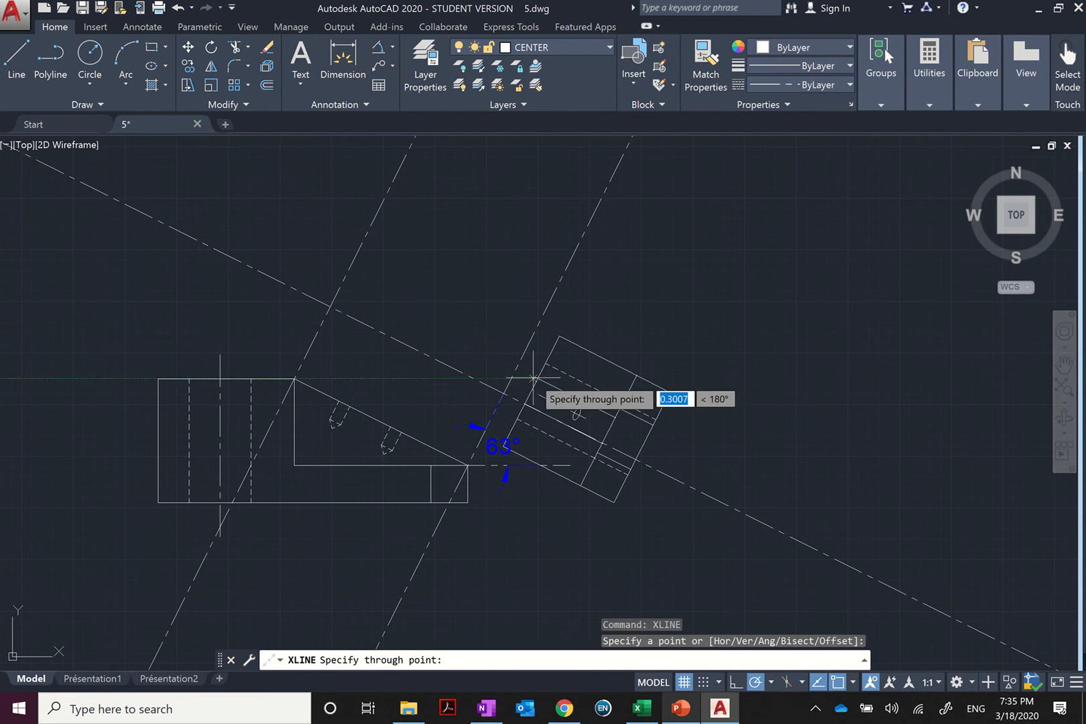
pyautogui.click(340, 280)
pyautogui.press('Return')
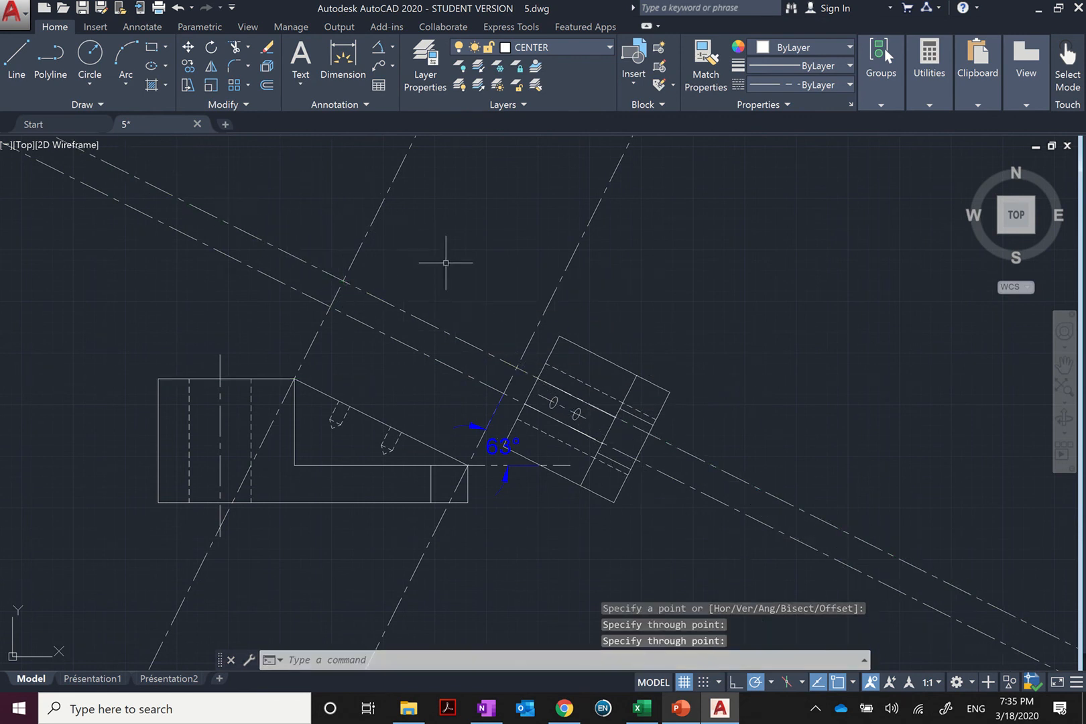
# Draw a construction line along the centreline of the two holes in the rotated side view, crossing both projection lines from the sloped face
pyautogui.rightClick(448, 266)
pyautogui.click(462, 276)
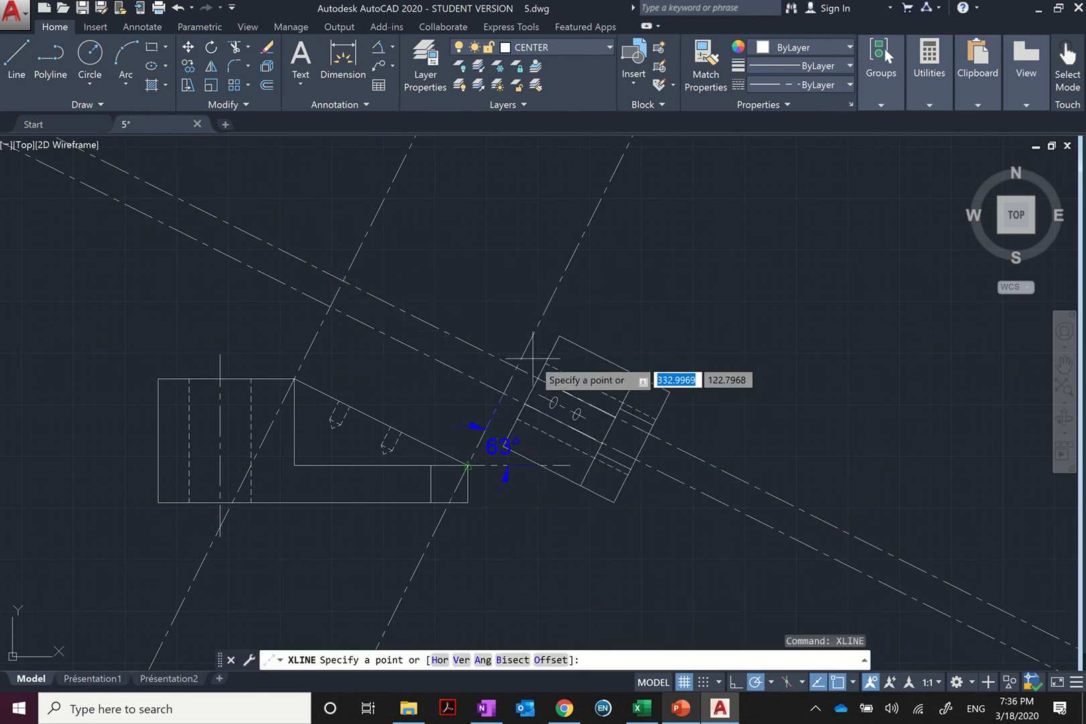
pyautogui.scroll(4, 553, 402)
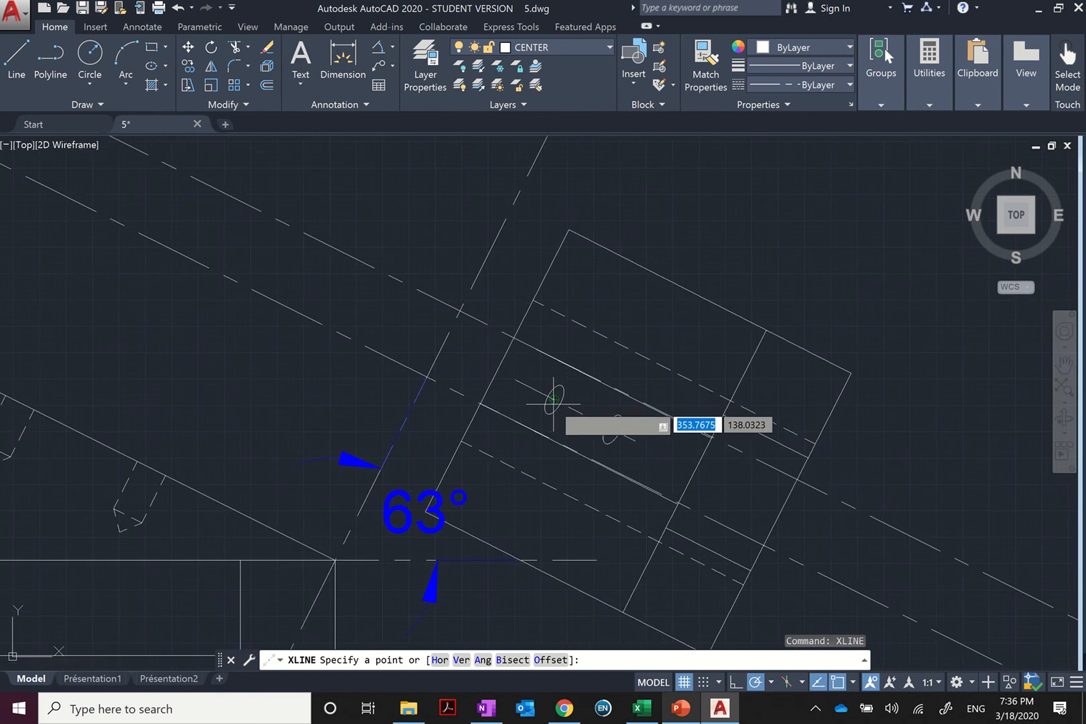
pyautogui.click(516, 379)
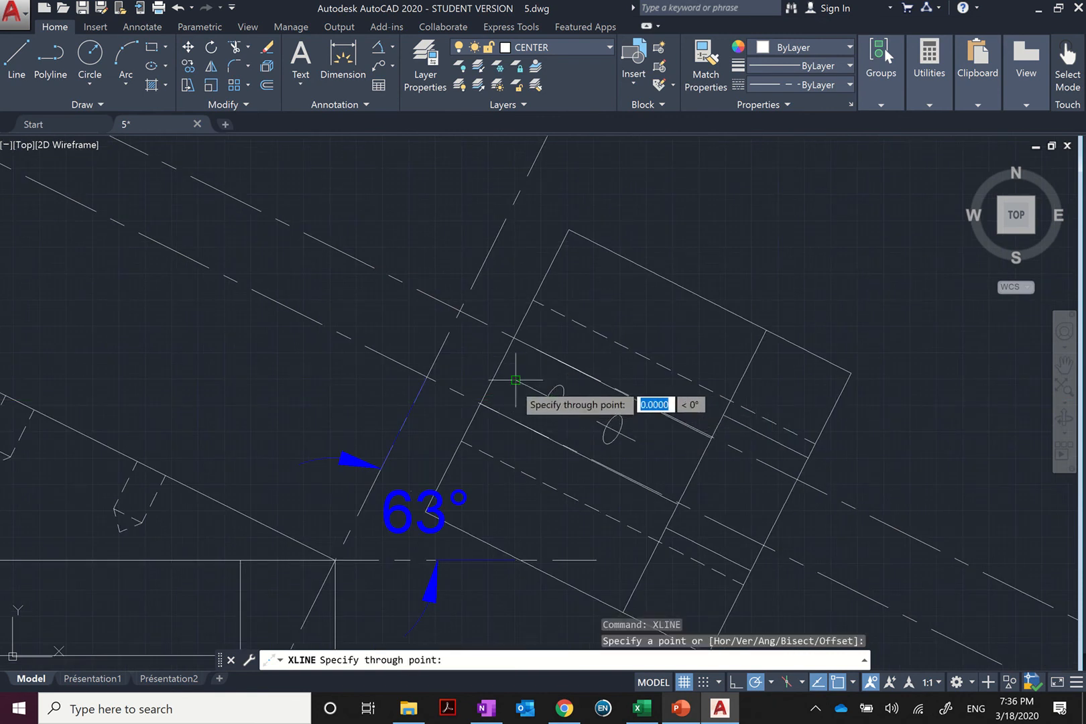
pyautogui.scroll(-3, 281, 261)
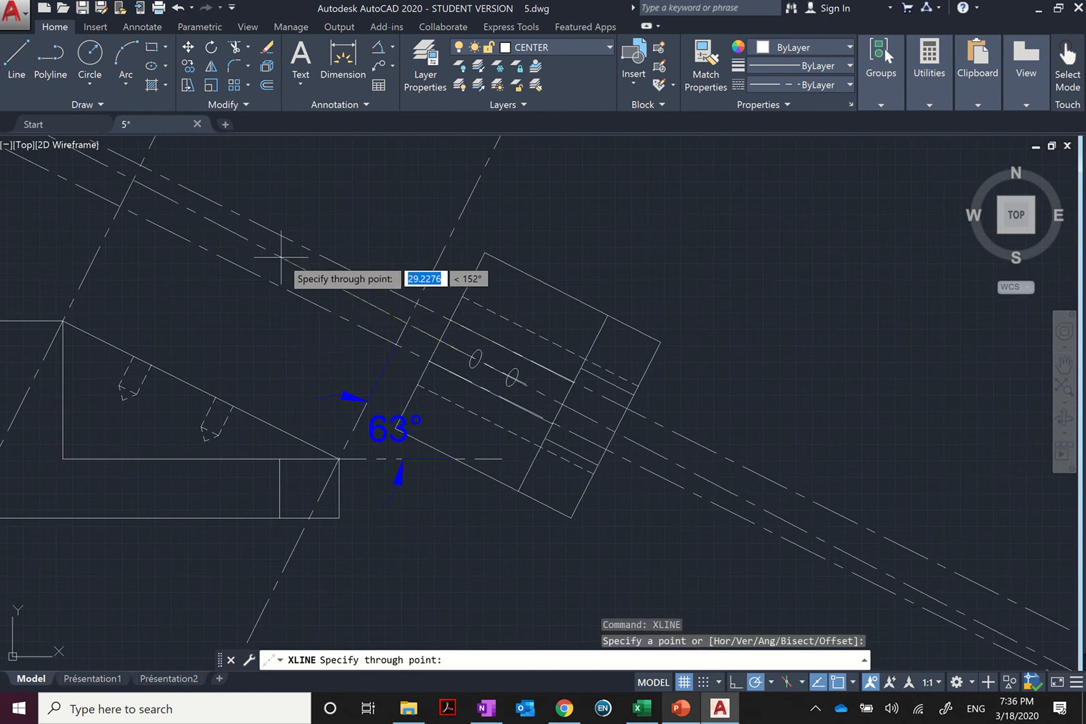
pyautogui.click(130, 186)
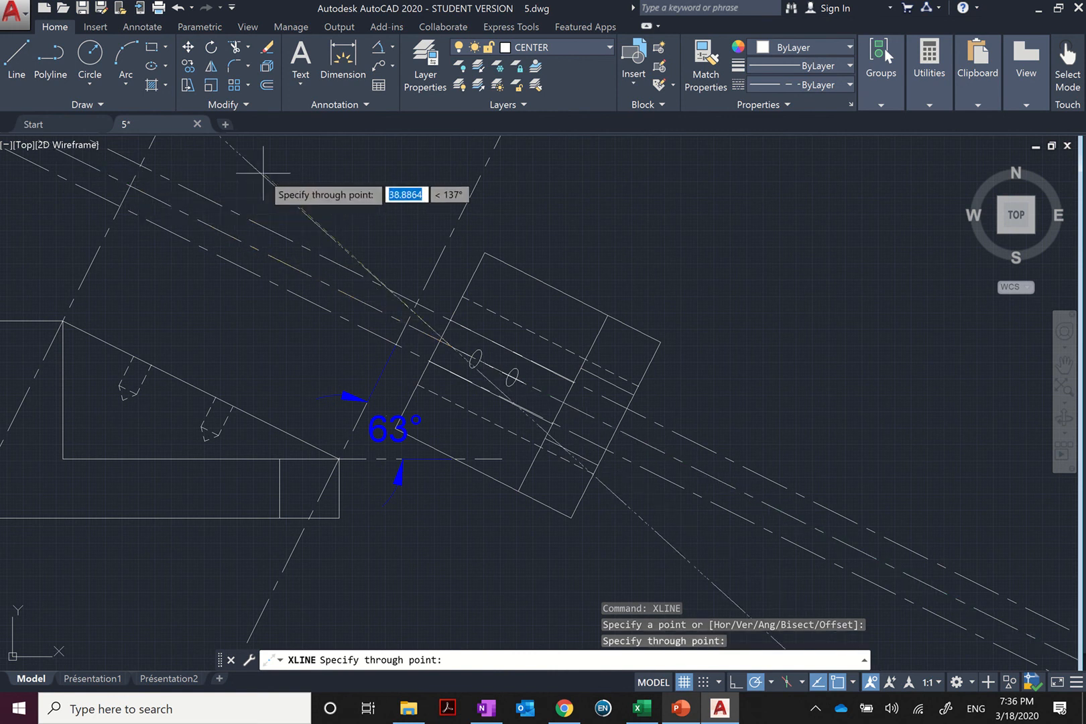
pyautogui.press('Return')
pyautogui.press('Escape')
pyautogui.scroll(-4, 358, 233)
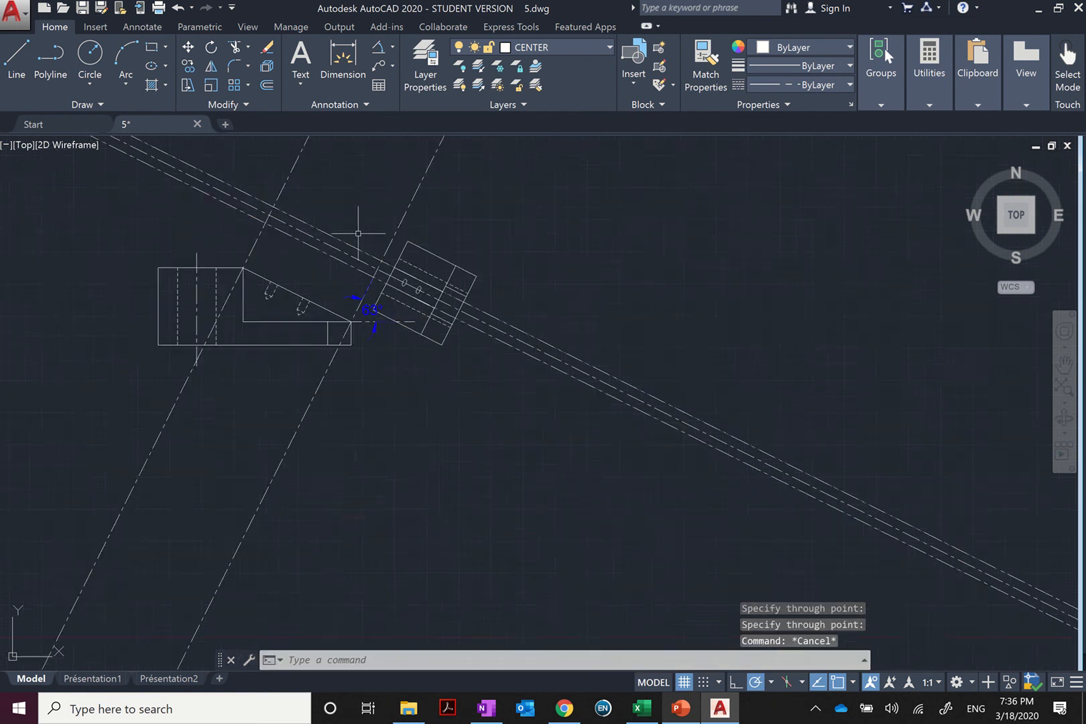
# Copy the projection line from the upper end of the sloped face to the tips of both drilled holes in the front view
pyautogui.scroll(3, 352, 200)
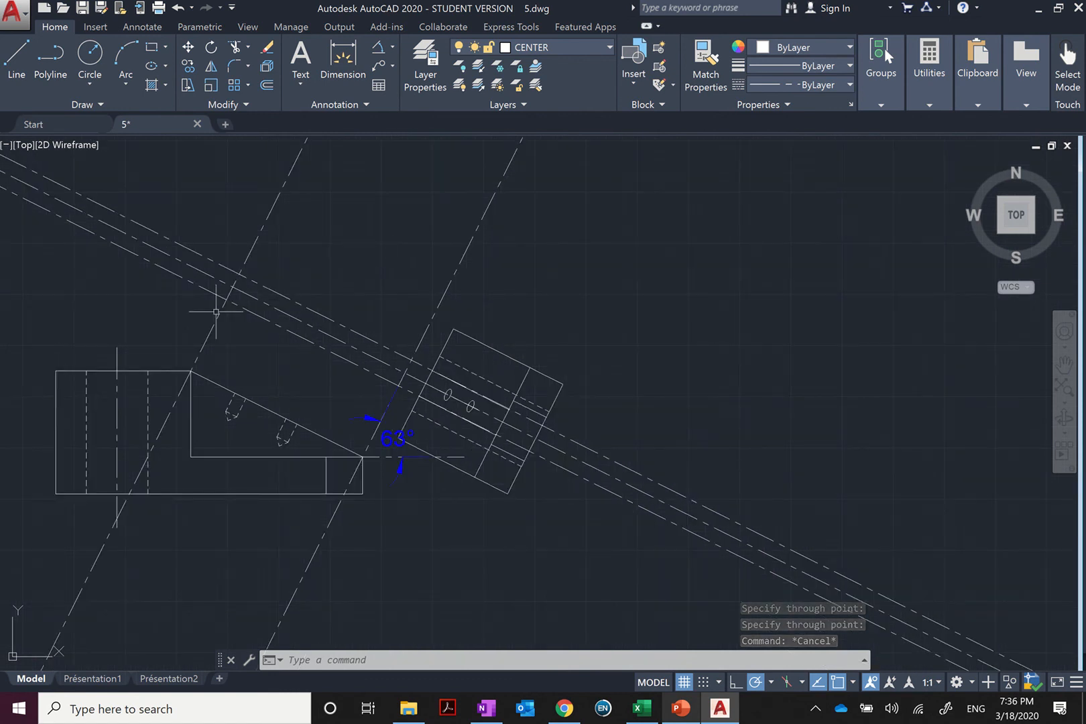
pyautogui.click(226, 323)
pyautogui.click(181, 312)
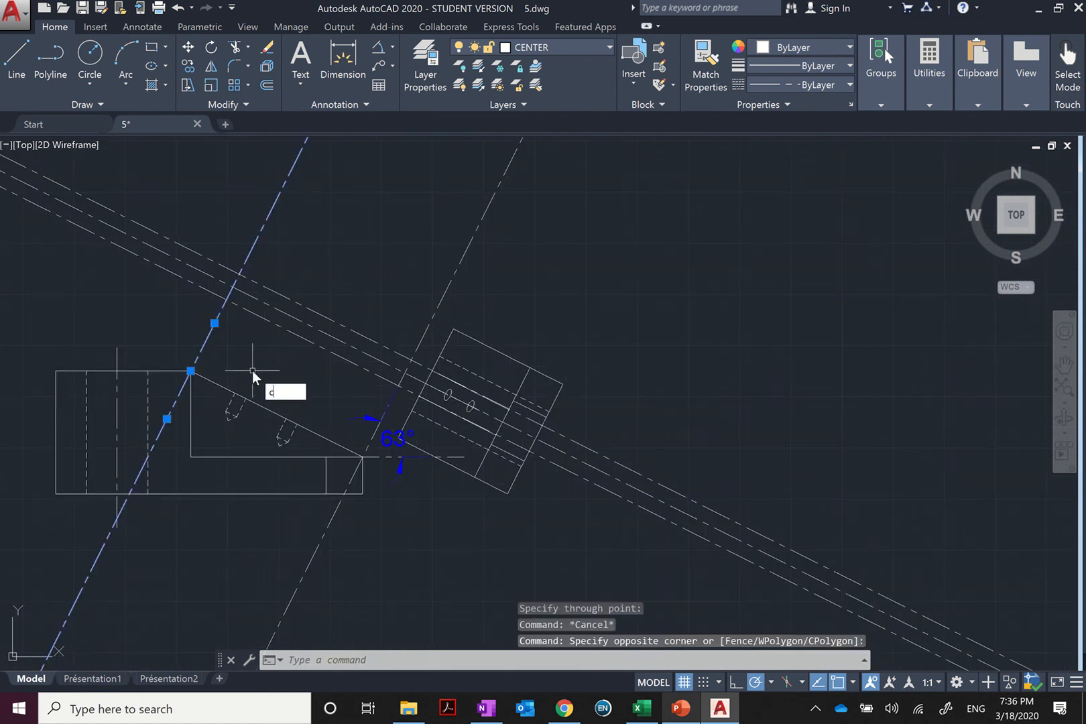
pyautogui.write('c')
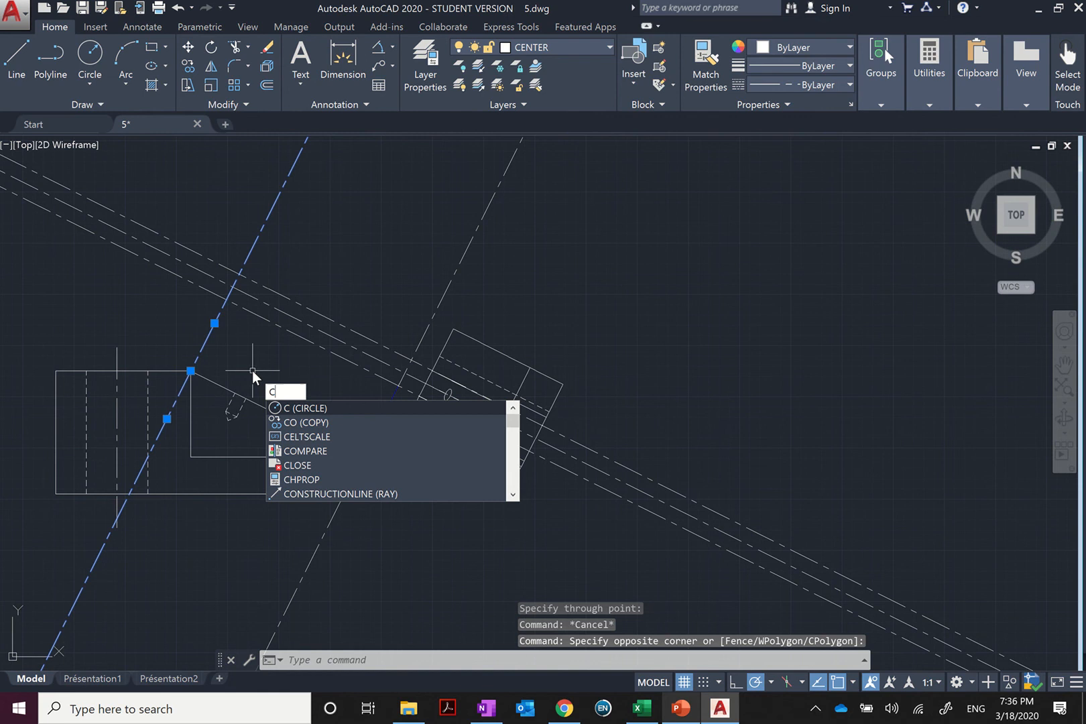
pyautogui.click(312, 423)
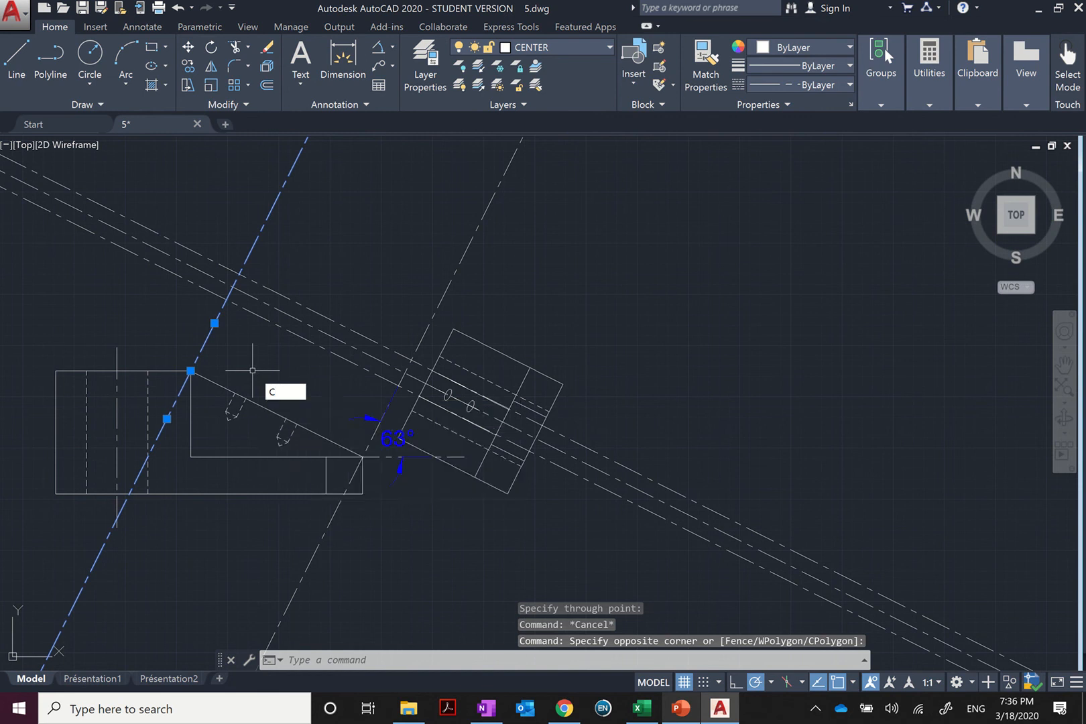
pyautogui.click(192, 371)
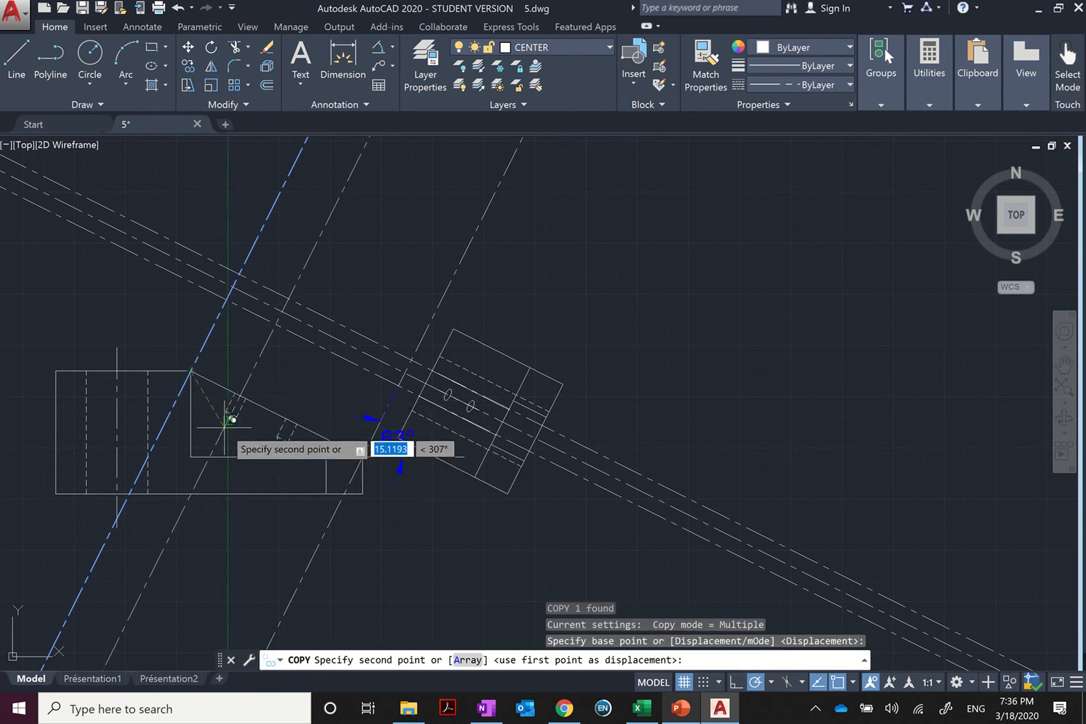
pyautogui.scroll(3, 229, 418)
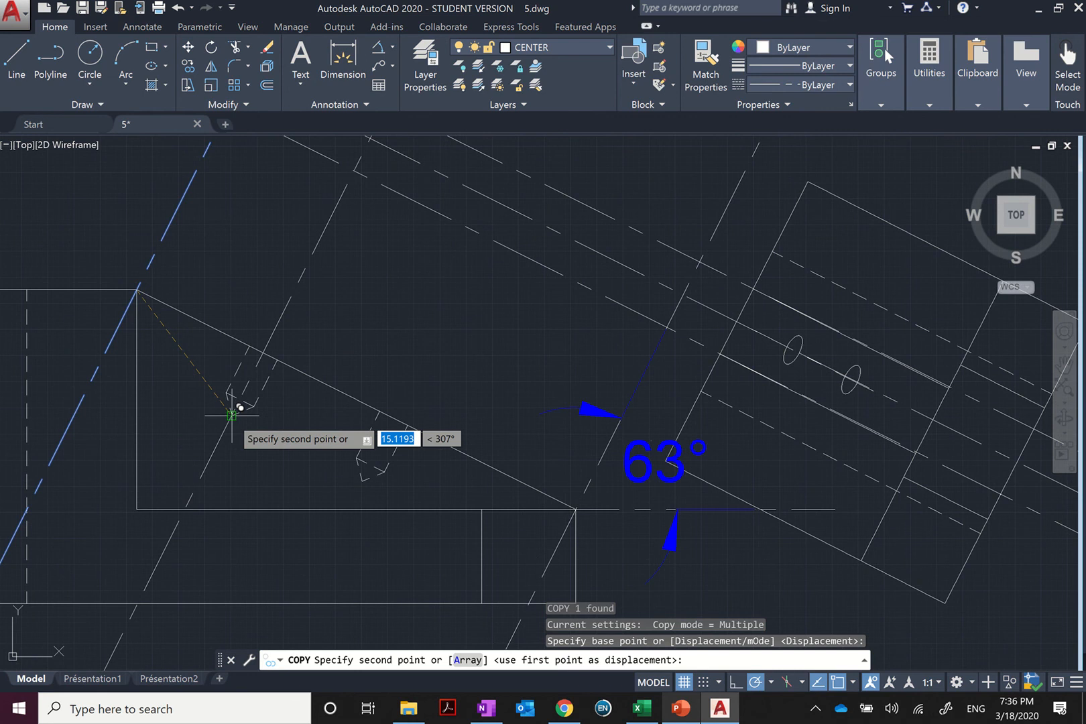
pyautogui.click(231, 415)
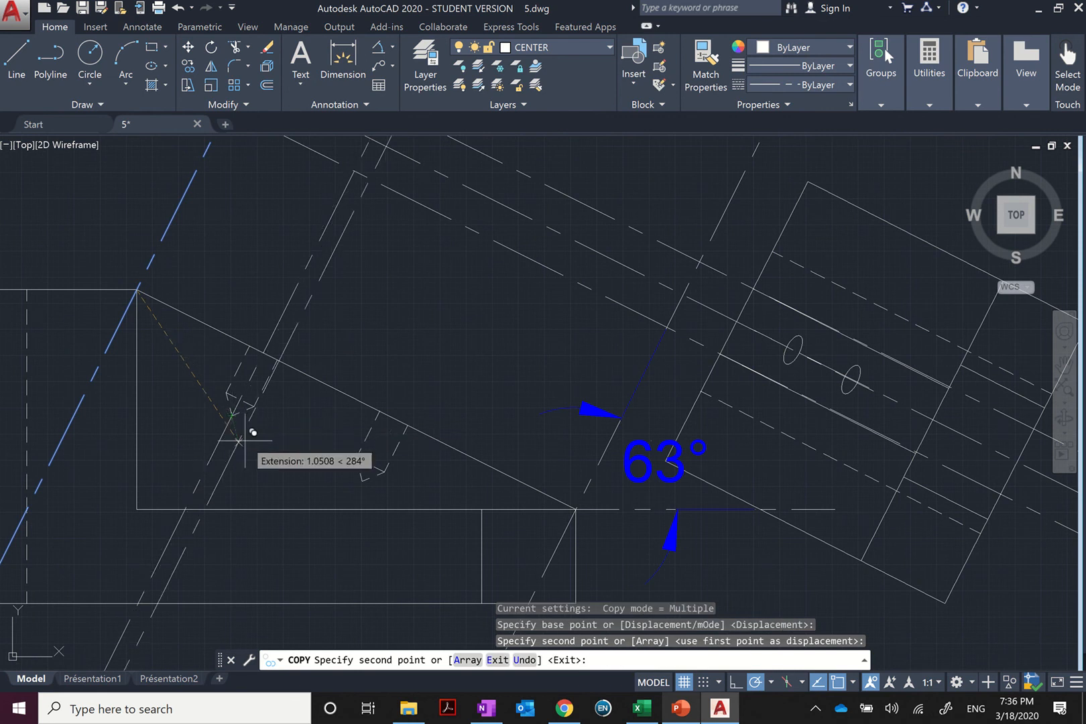
pyautogui.click(362, 480)
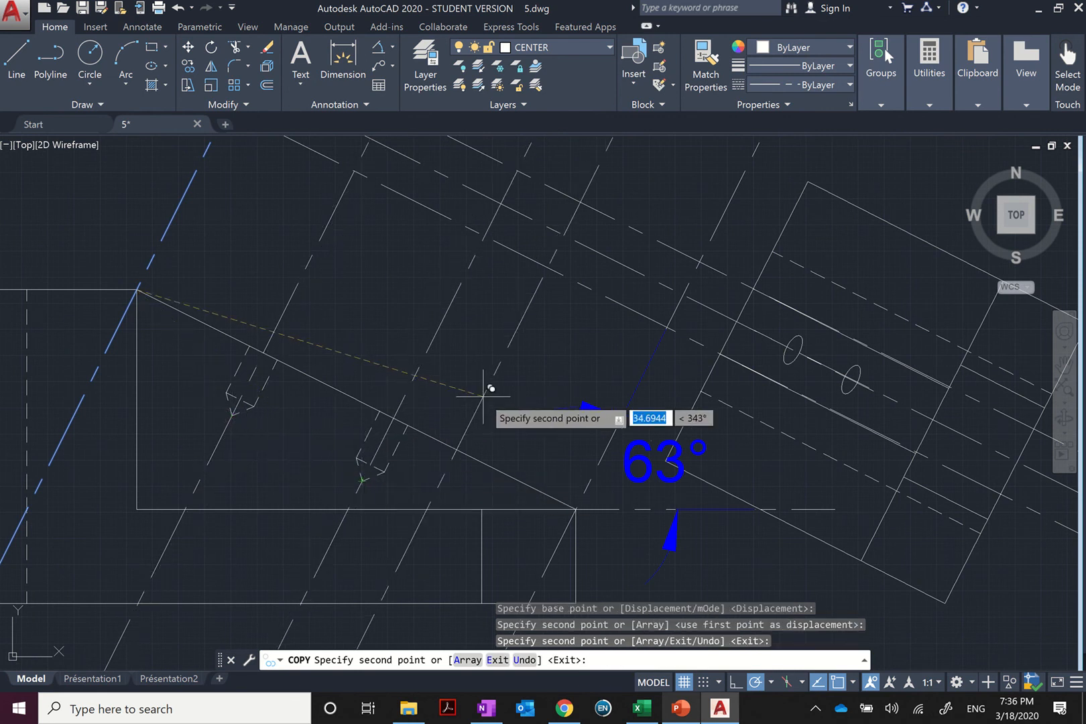
pyautogui.rightClick(483, 395)
pyautogui.click(506, 404)
pyautogui.press('Escape')
pyautogui.scroll(-2, 432, 395)
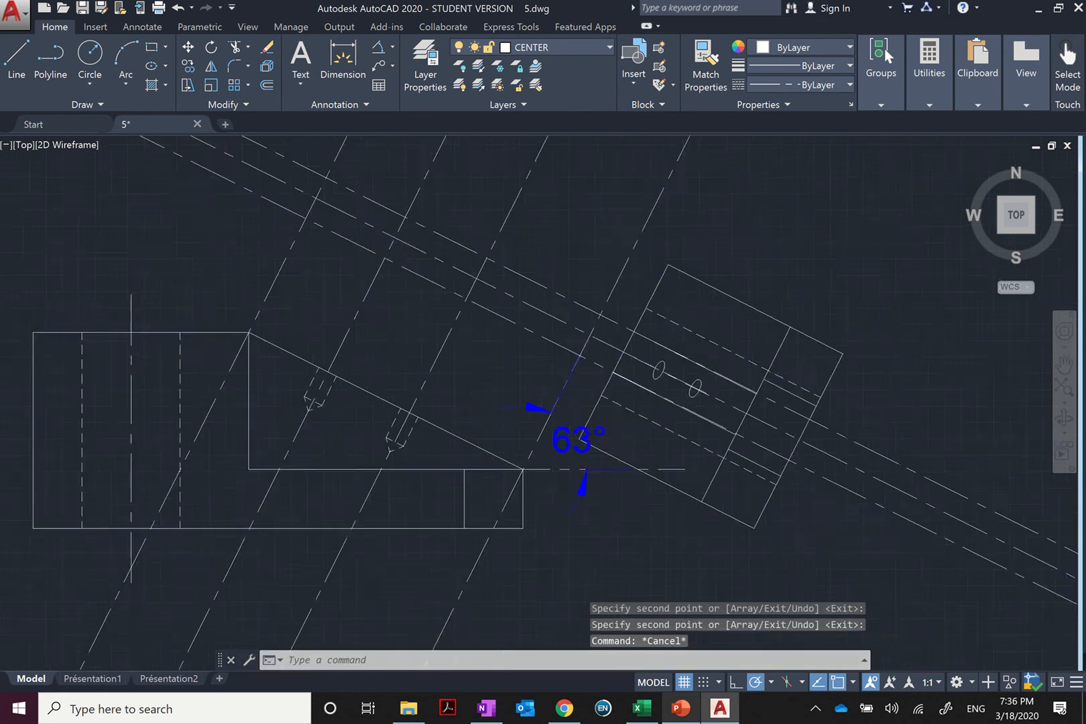
pyautogui.scroll(2, 436, 404)
pyautogui.scroll(-2, 435, 403)
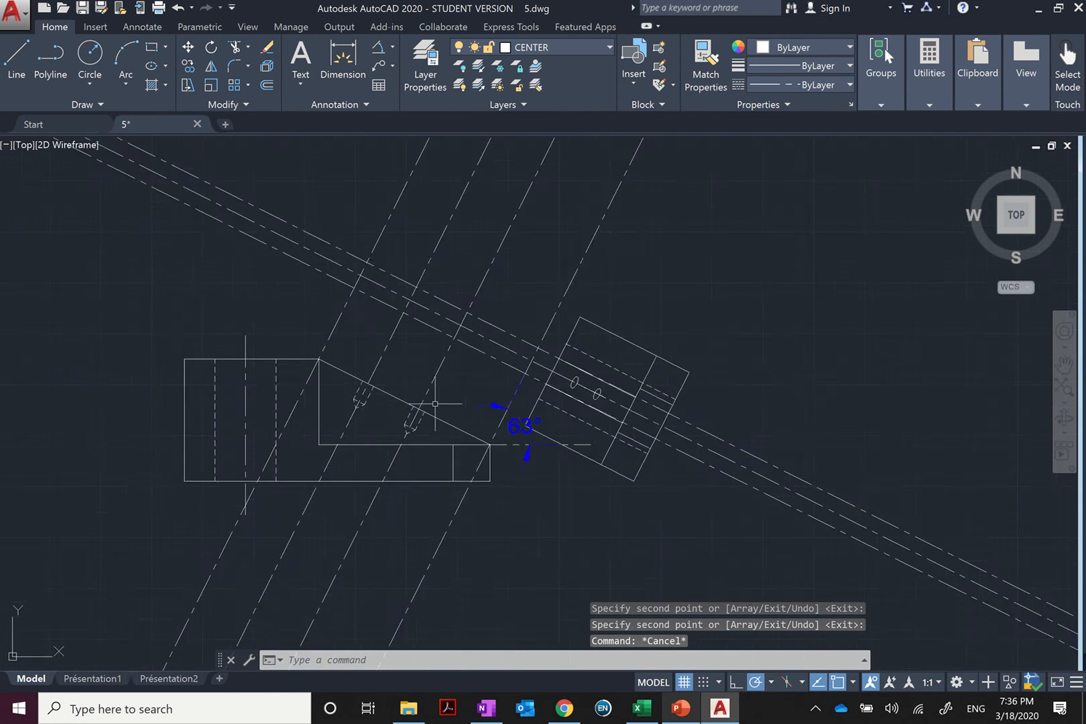
pyautogui.scroll(1, 435, 404)
pyautogui.click(455, 369)
pyautogui.click(414, 336)
pyautogui.click(380, 318)
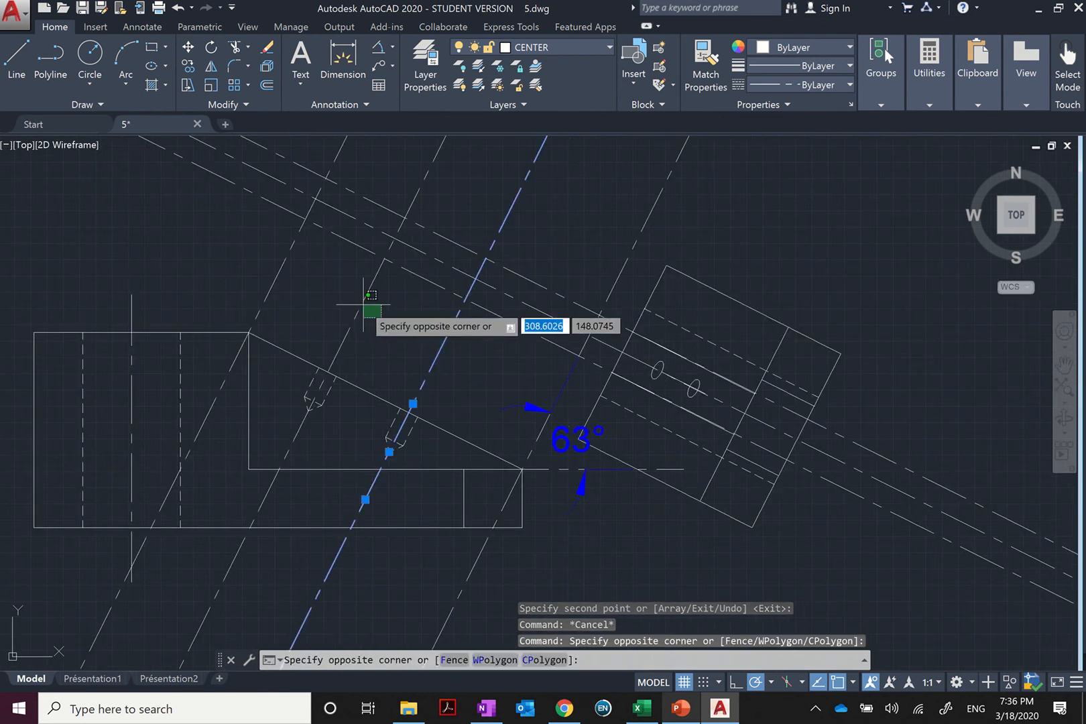
pyautogui.click(355, 300)
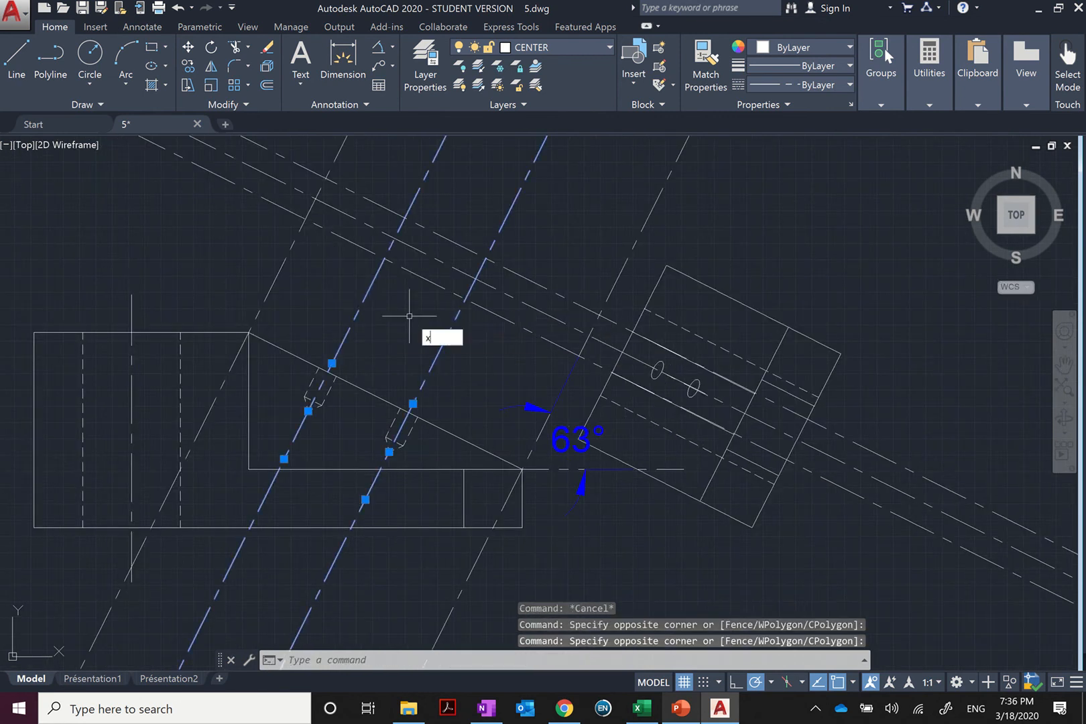
pyautogui.press('Escape')
pyautogui.press('Escape')
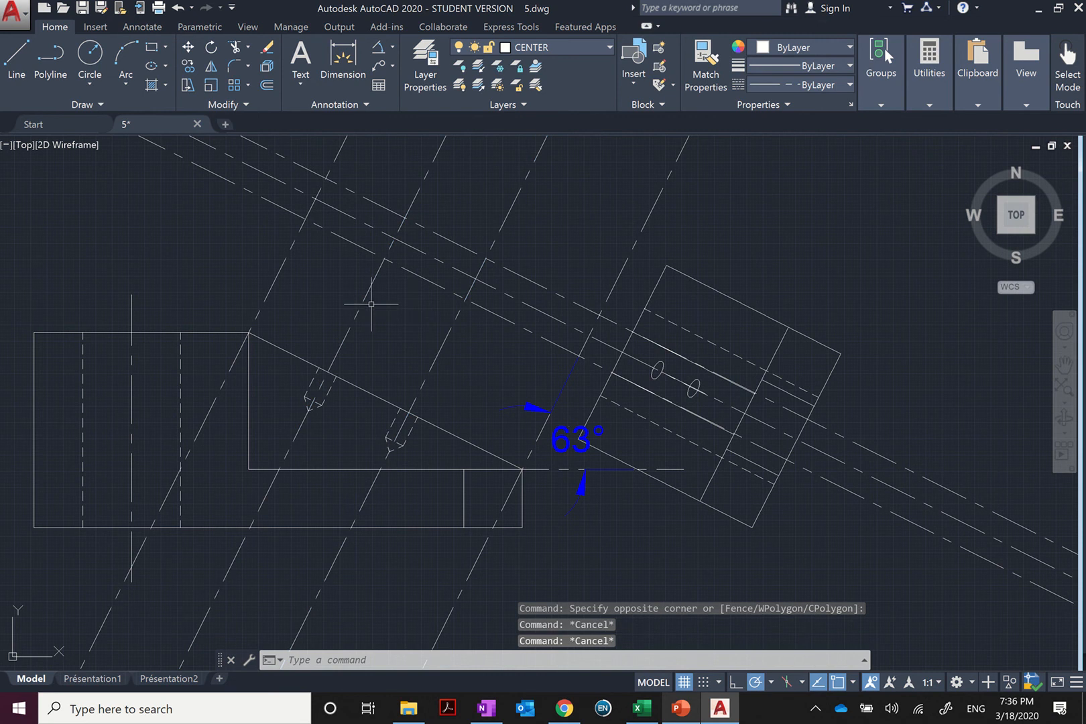
# Copy the first hole's projection line from its tip to the points where both edges of each hole meet the sloped face
pyautogui.press('Return')
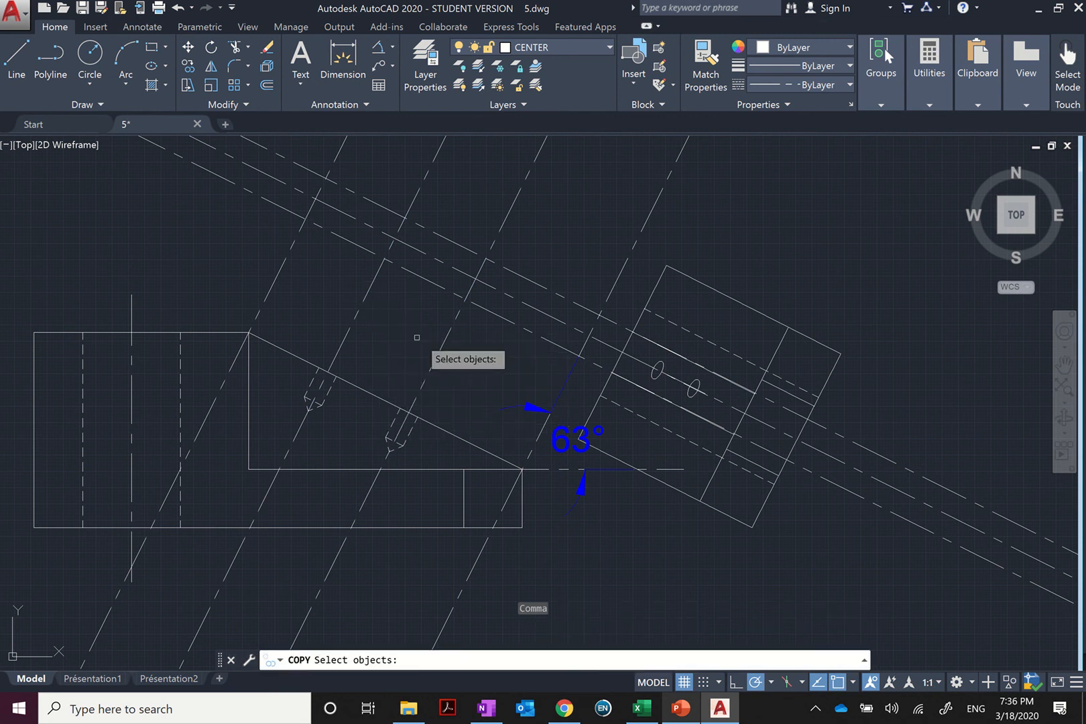
pyautogui.click(366, 300)
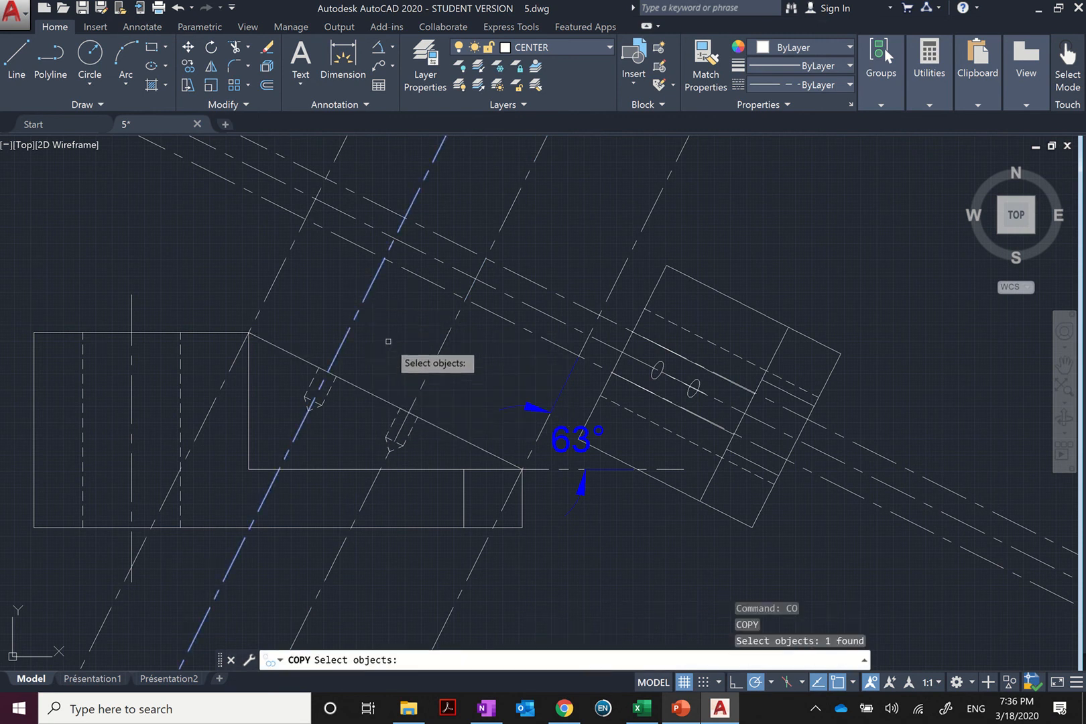
pyautogui.press('Return')
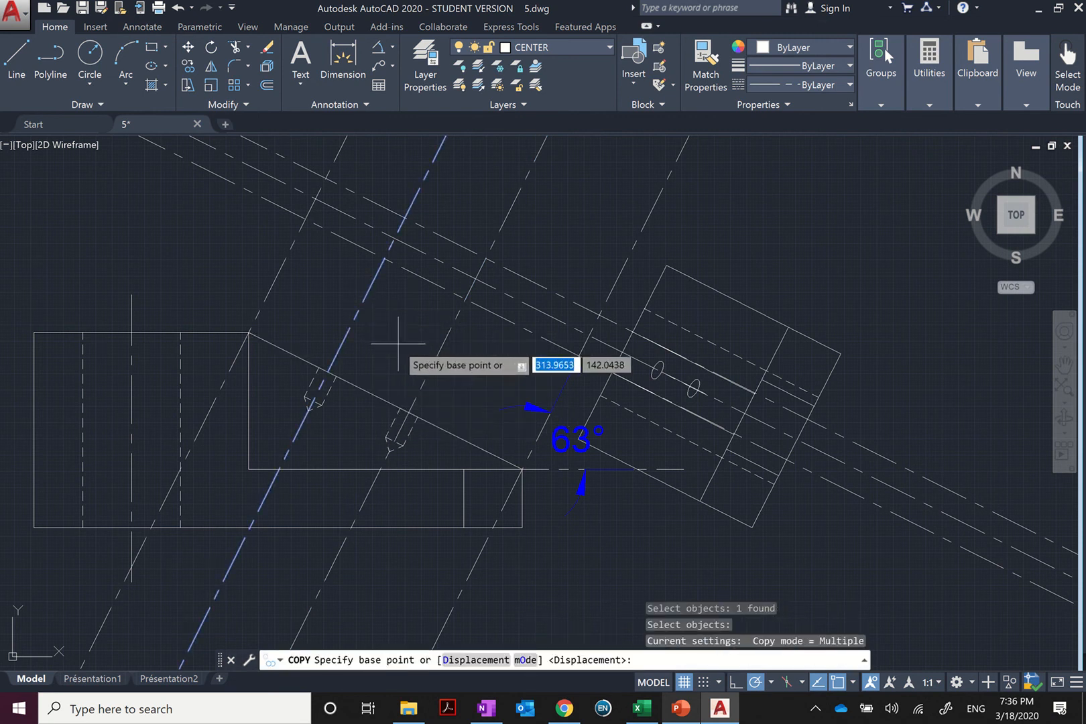
pyautogui.click(308, 411)
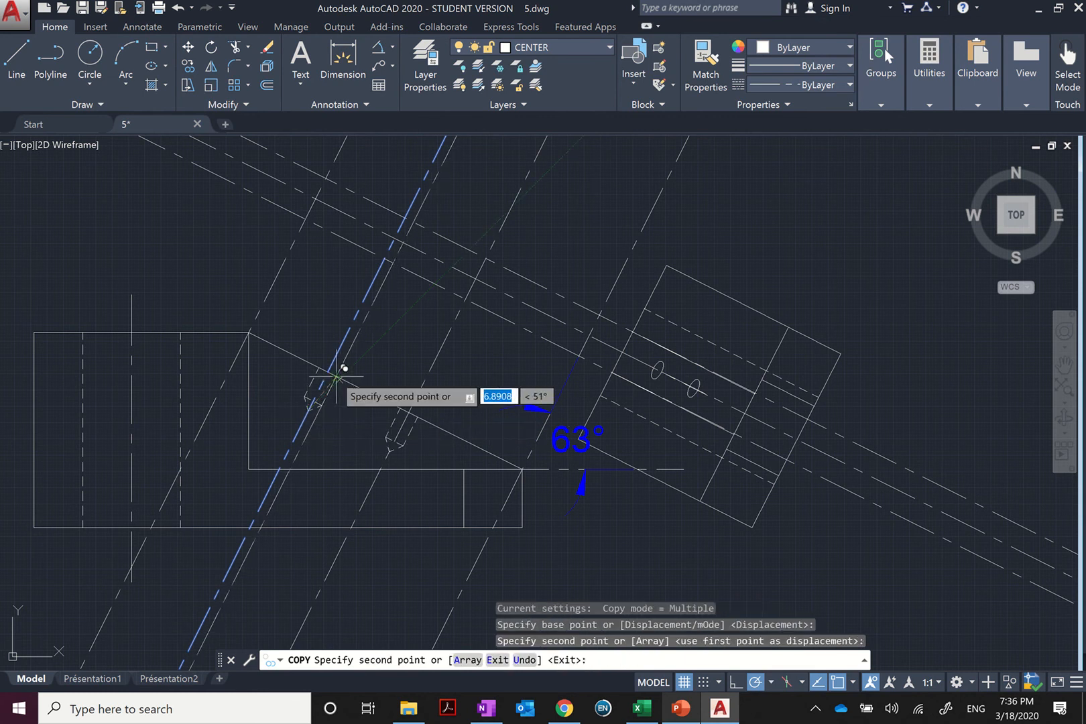
pyautogui.click(322, 369)
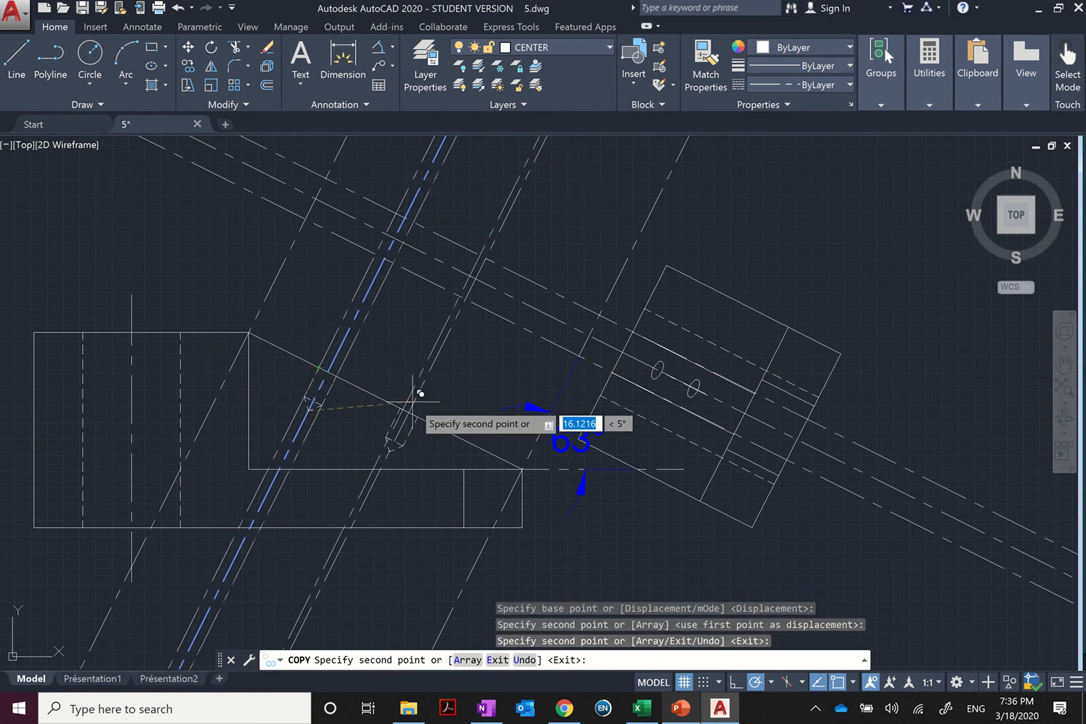
pyautogui.scroll(-2, 398, 404)
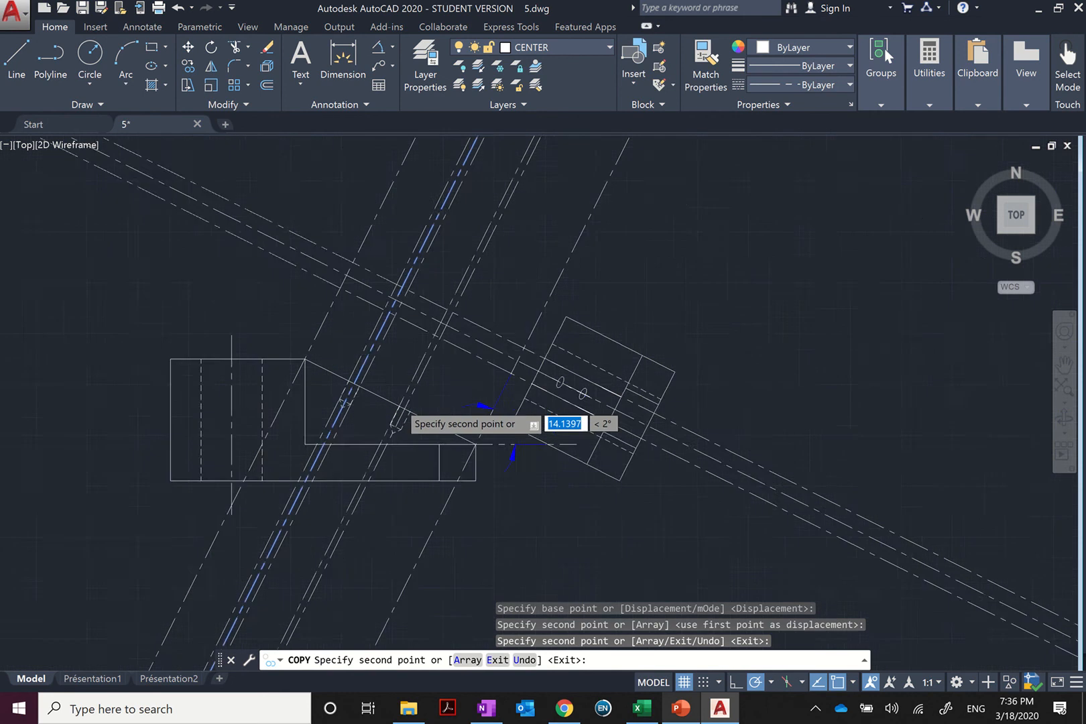
pyautogui.scroll(3, 402, 416)
pyautogui.click(437, 432)
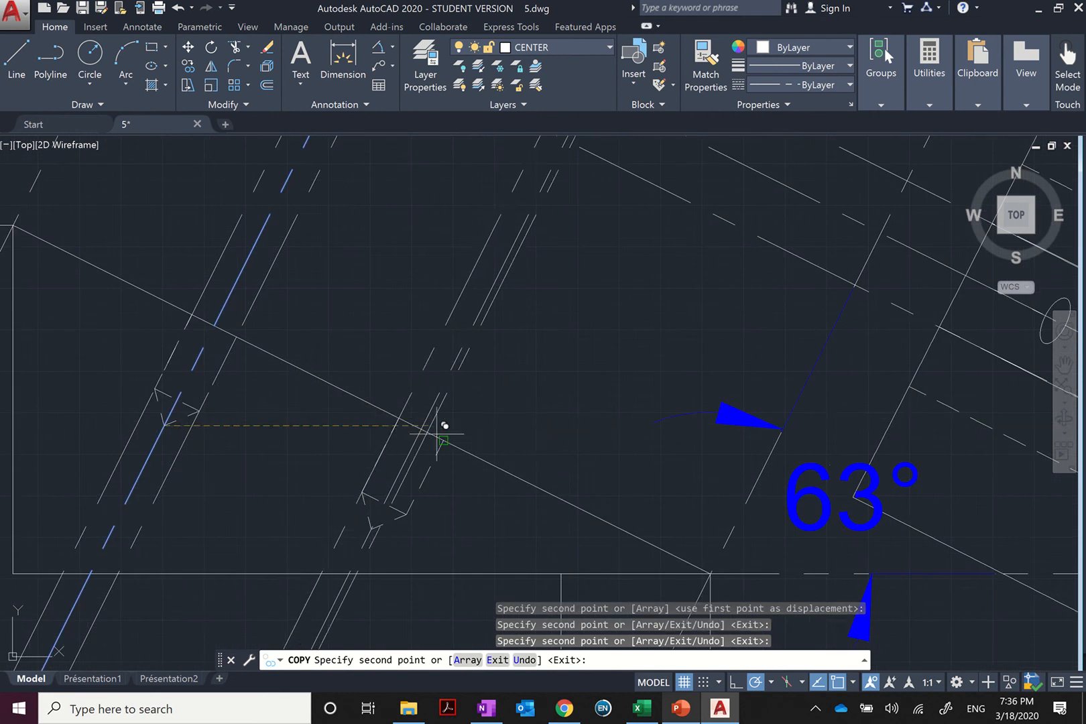
pyautogui.click(450, 432)
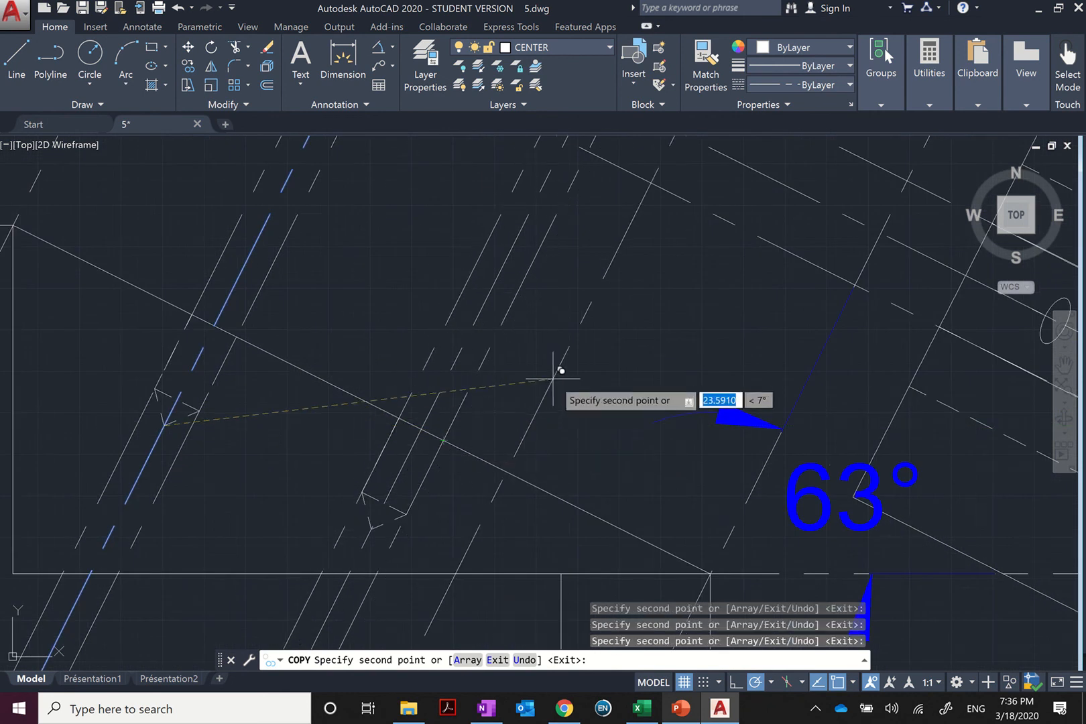
pyautogui.rightClick(554, 378)
pyautogui.click(580, 401)
# Draw a circle of radius 1.5 where the first hole's axis line crosses the middle construction line, reaching its edge projection line
pyautogui.scroll(-3, 570, 390)
pyautogui.scroll(2, 589, 292)
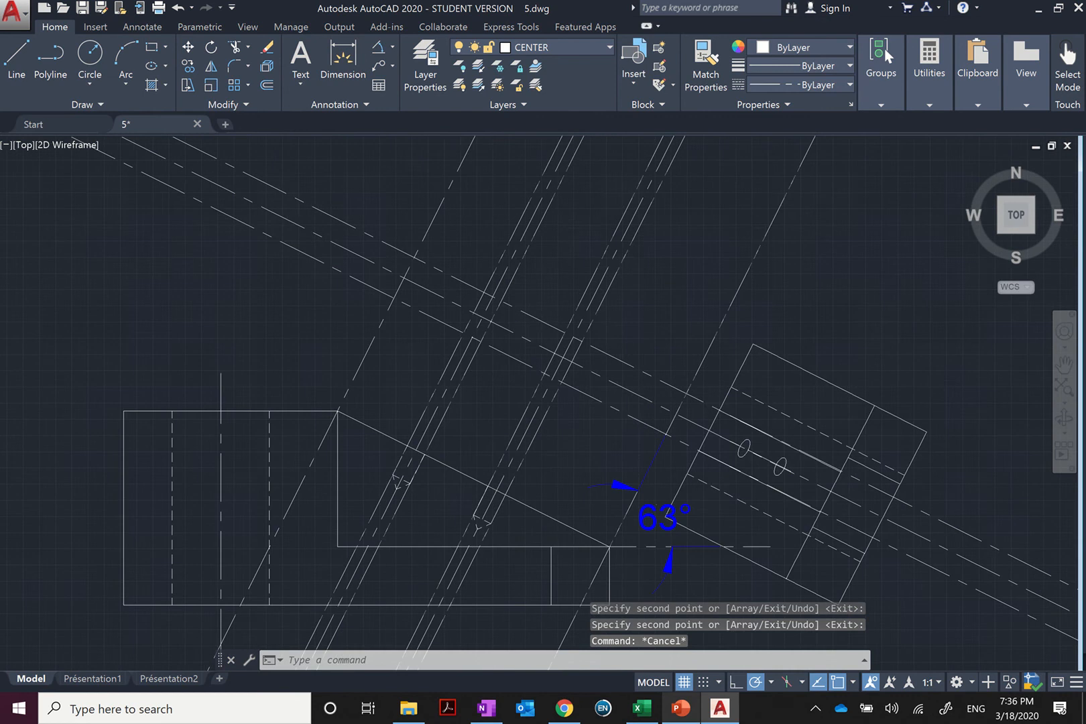
pyautogui.scroll(2, 594, 242)
pyautogui.scroll(-2, 413, 247)
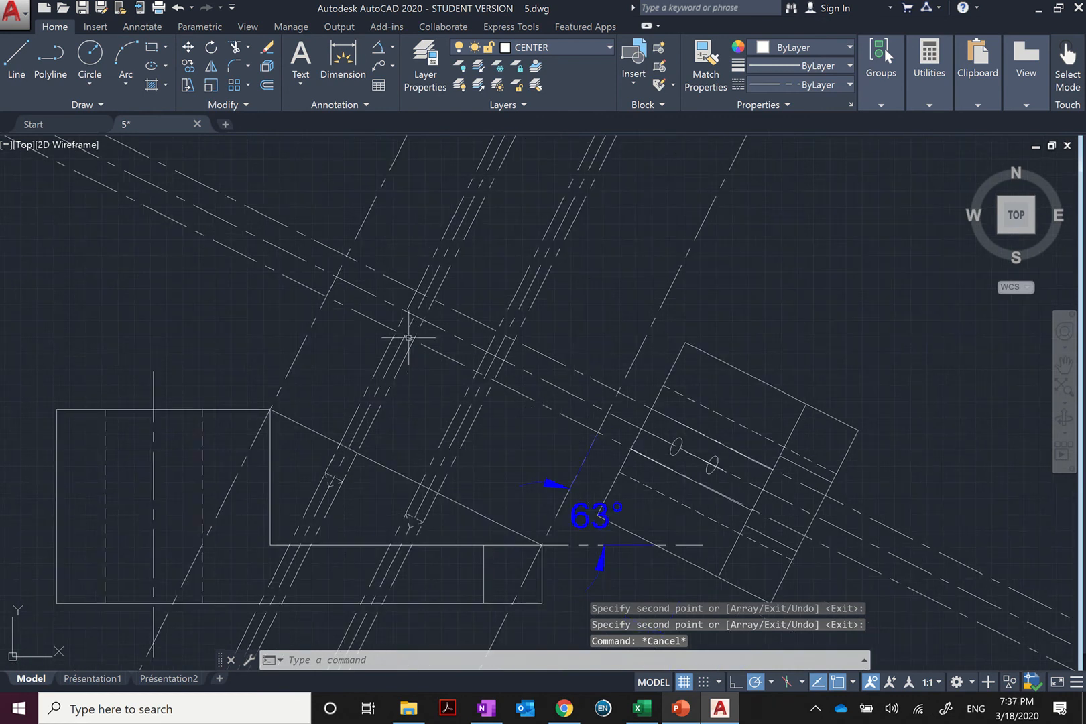
pyautogui.scroll(2, 439, 301)
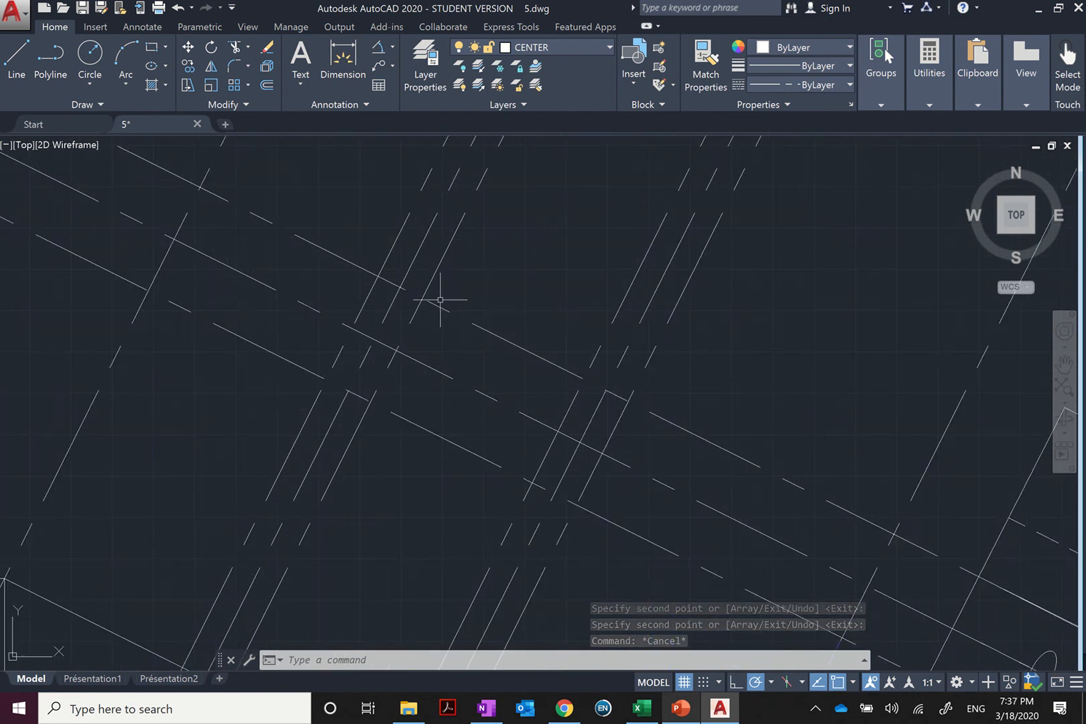
pyautogui.click(90, 55)
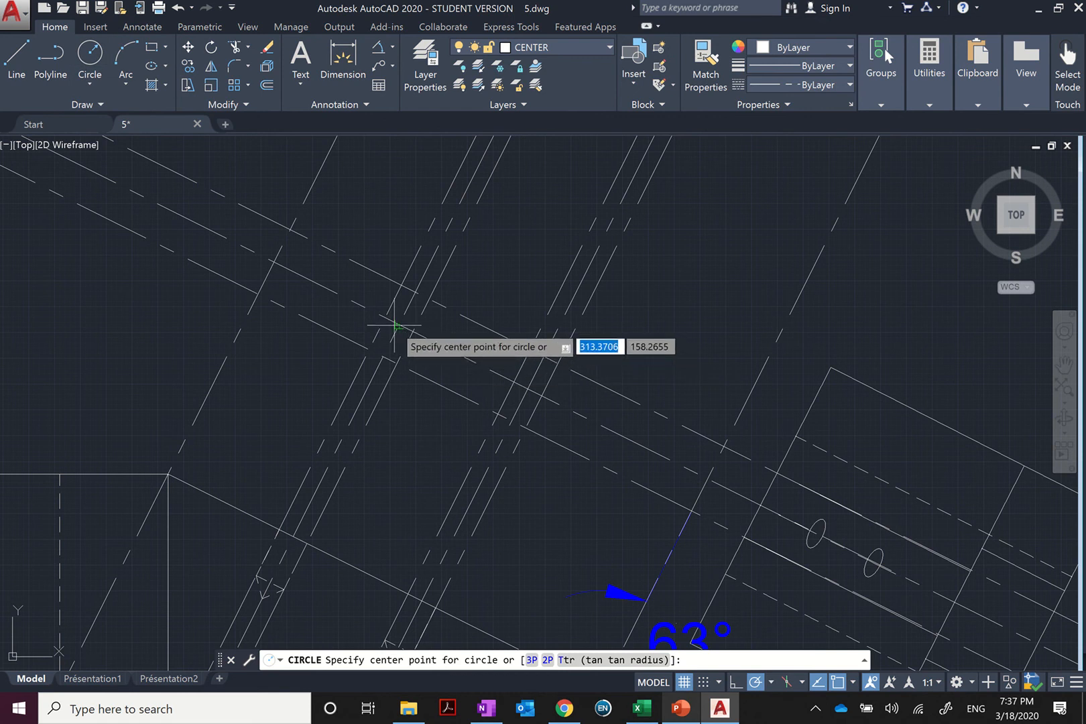
pyautogui.scroll(3, 395, 324)
pyautogui.click(404, 323)
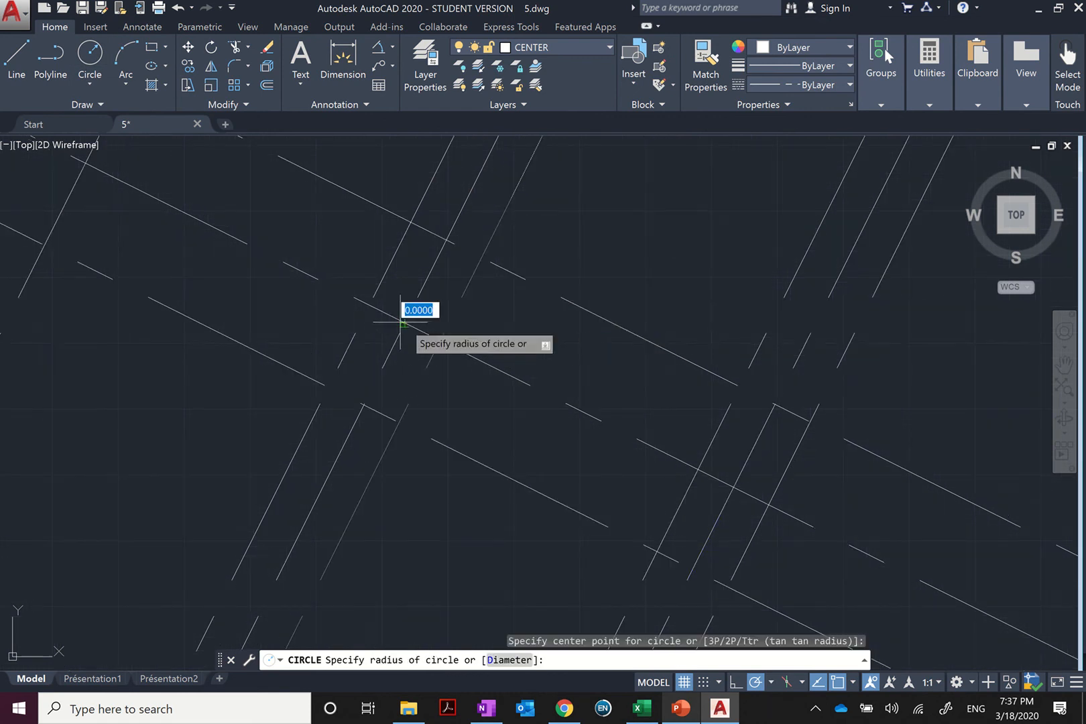
pyautogui.click(368, 305)
# Draw a second circle centred where the second hole's axis line crosses the middle construction line, reaching its edge projection line
pyautogui.rightClick(587, 342)
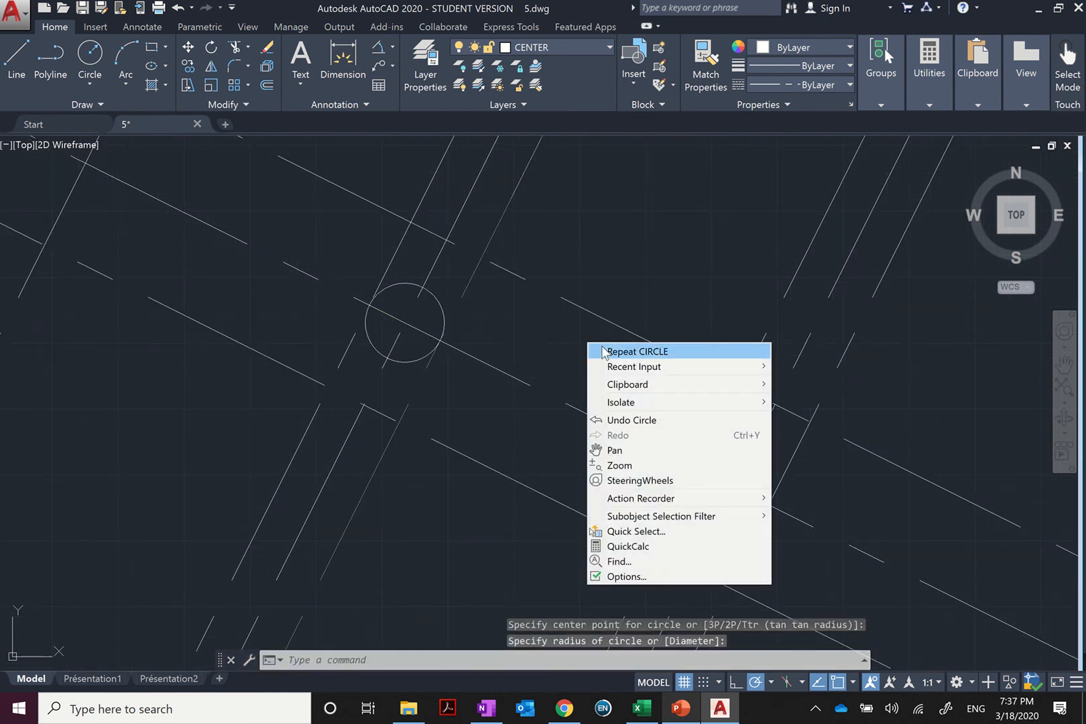
pyautogui.click(610, 351)
pyautogui.click(733, 487)
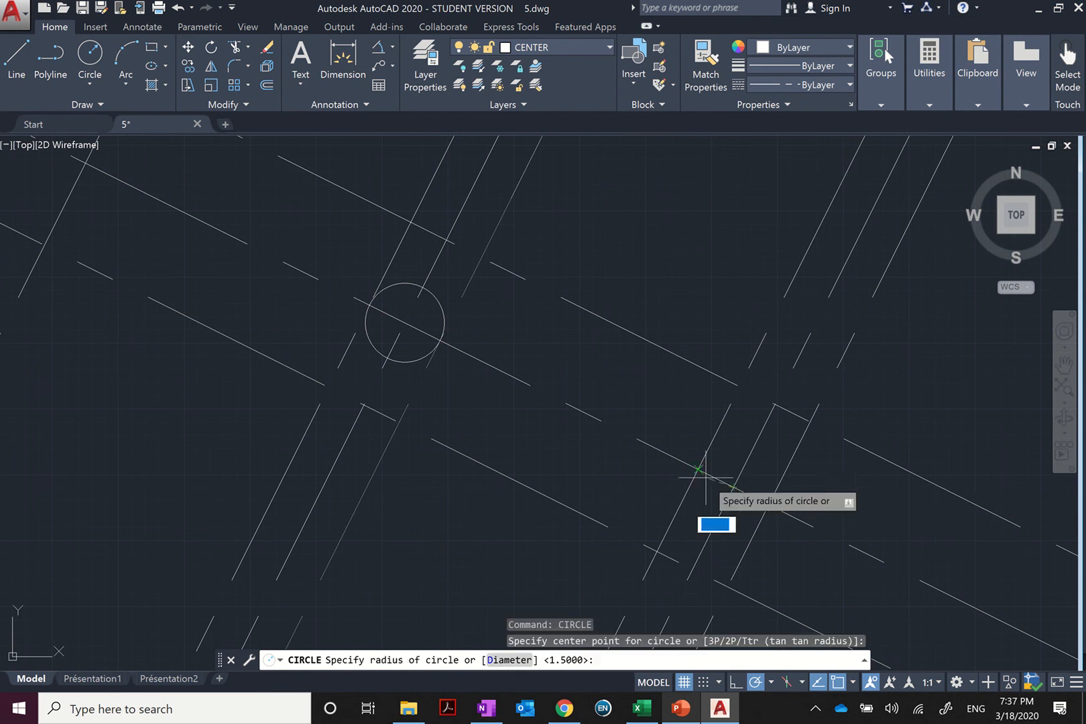
pyautogui.click(699, 466)
pyautogui.scroll(-3, 646, 427)
pyautogui.scroll(-3, 646, 427)
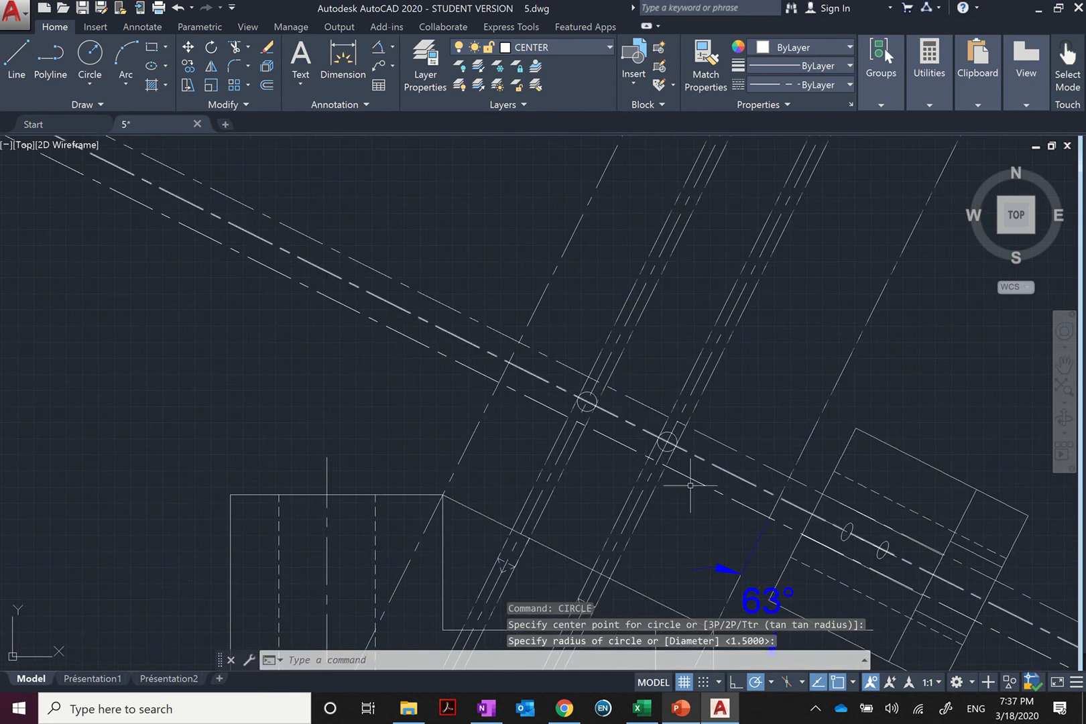
# Trim the projection and construction lines extending above and beyond the upper end of the auxiliary view, using its four boundary lines as cutting edges
pyautogui.press('Escape')
pyautogui.moveTo(874, 407); pyautogui.dragTo(741, 303, button='middle')
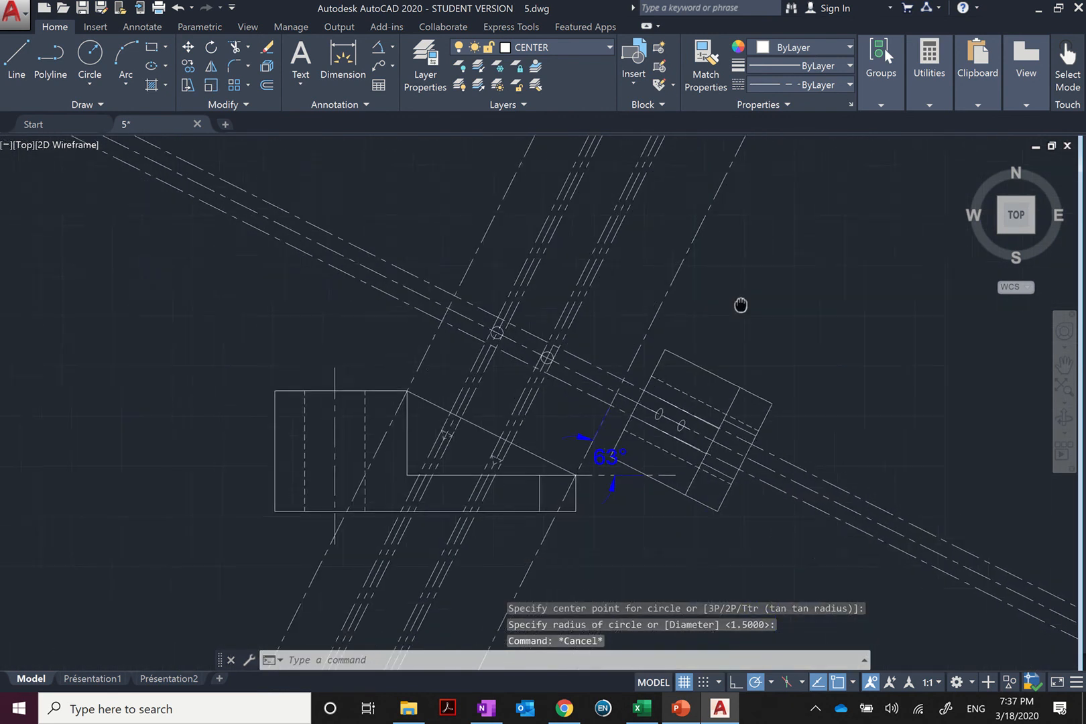
pyautogui.scroll(2, 740, 303)
pyautogui.press('Escape')
pyautogui.scroll(-2, 740, 303)
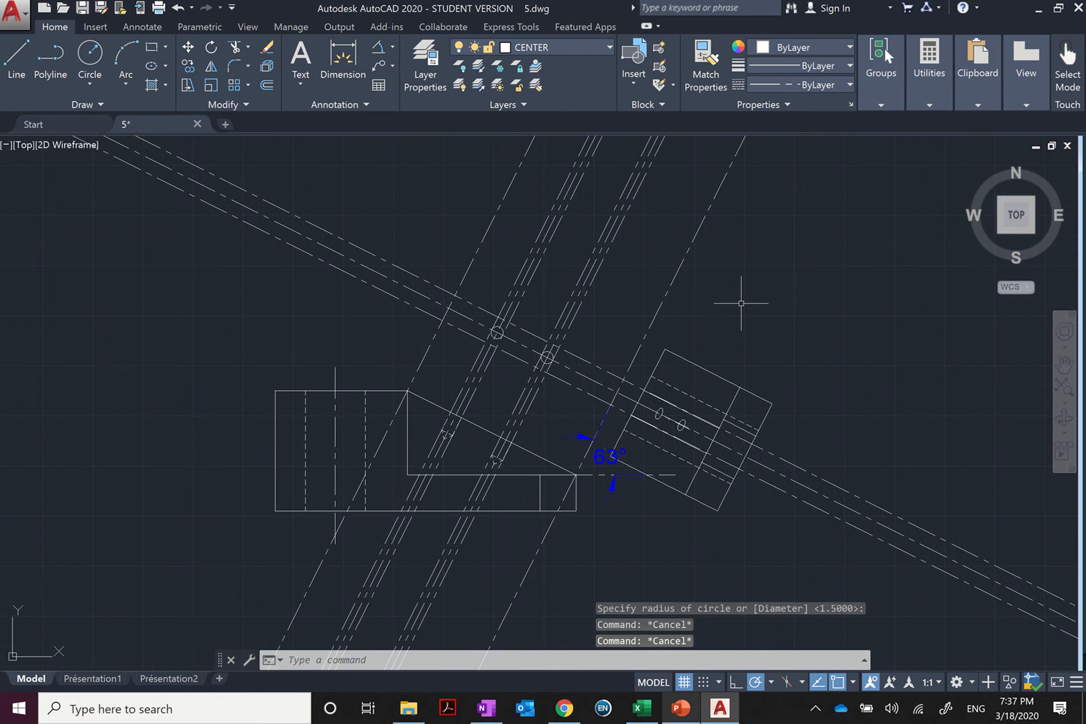
pyautogui.press('Return')
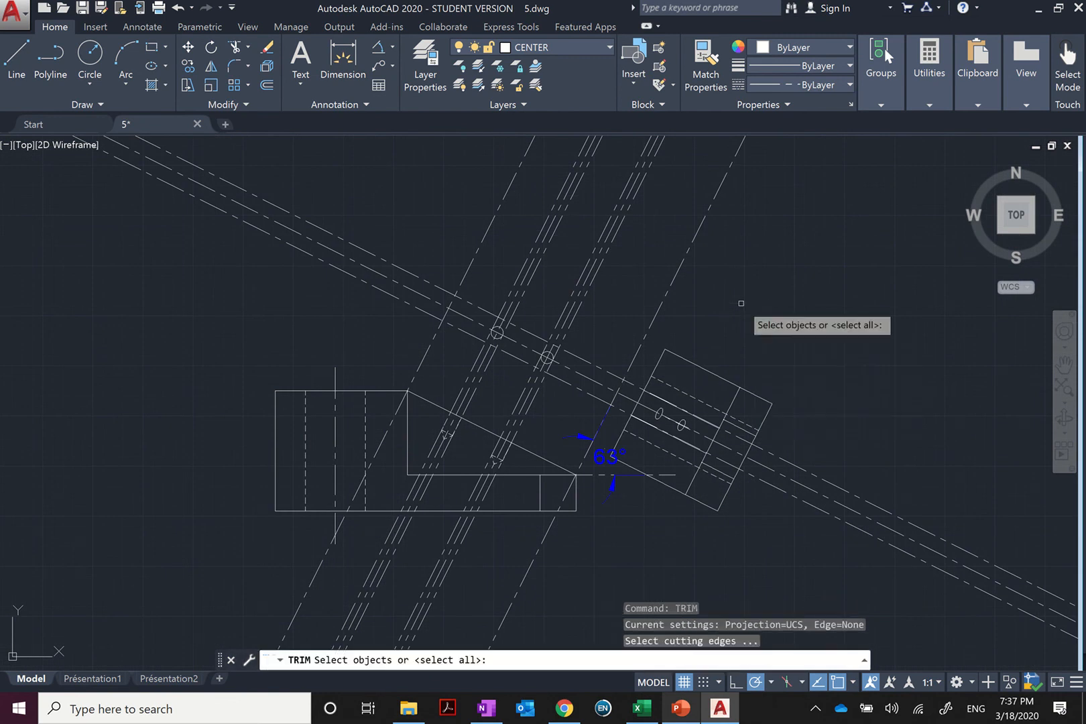
pyautogui.click(602, 366)
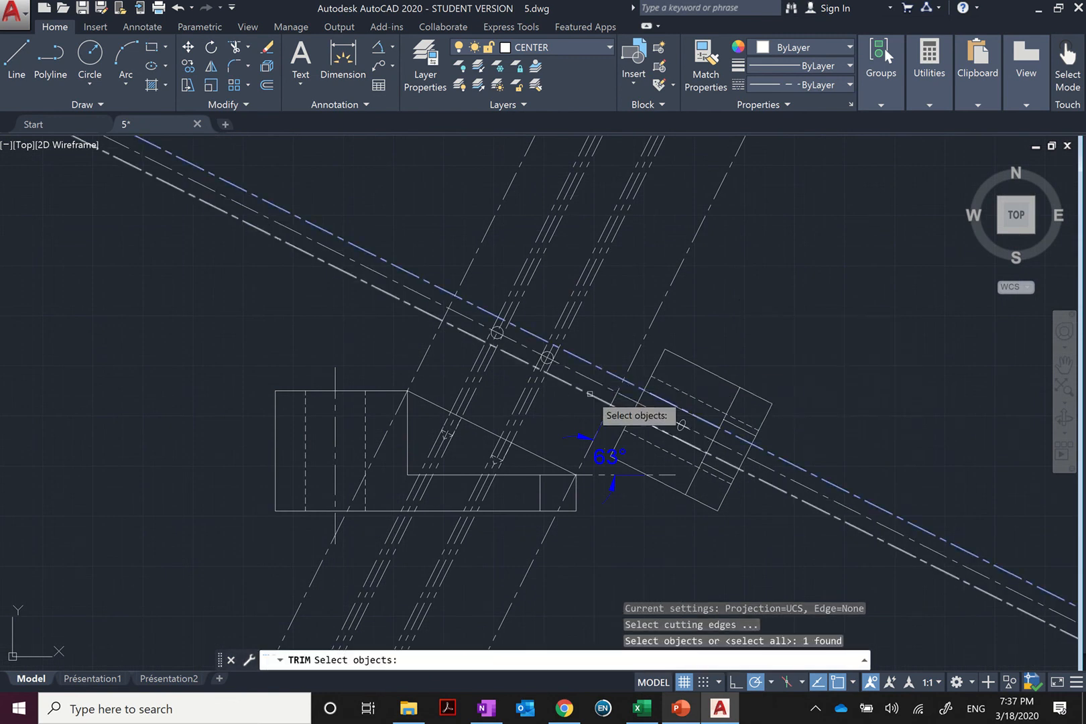
pyautogui.click(598, 404)
pyautogui.click(604, 413)
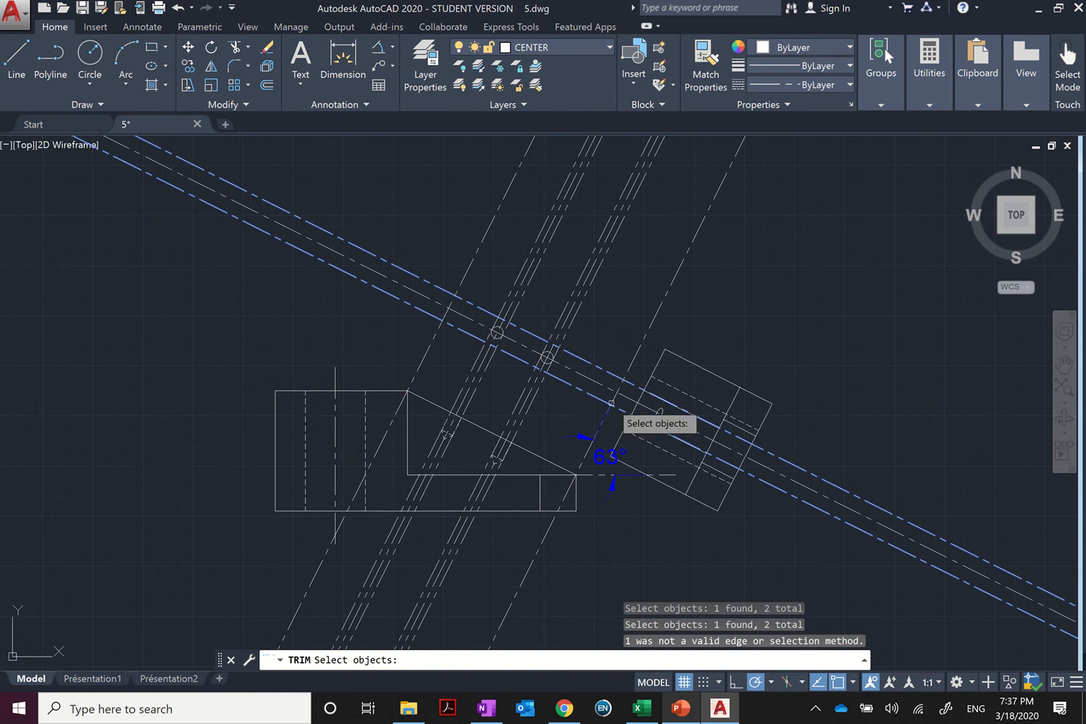
pyautogui.click(642, 341)
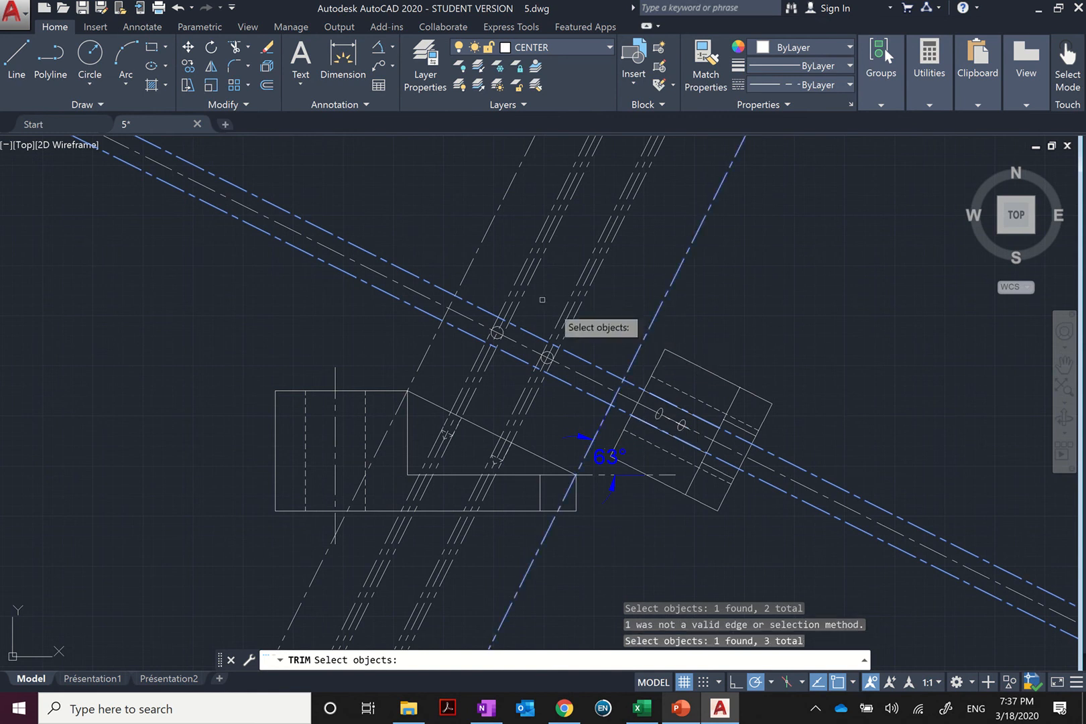
pyautogui.click(477, 250)
pyautogui.press('Return')
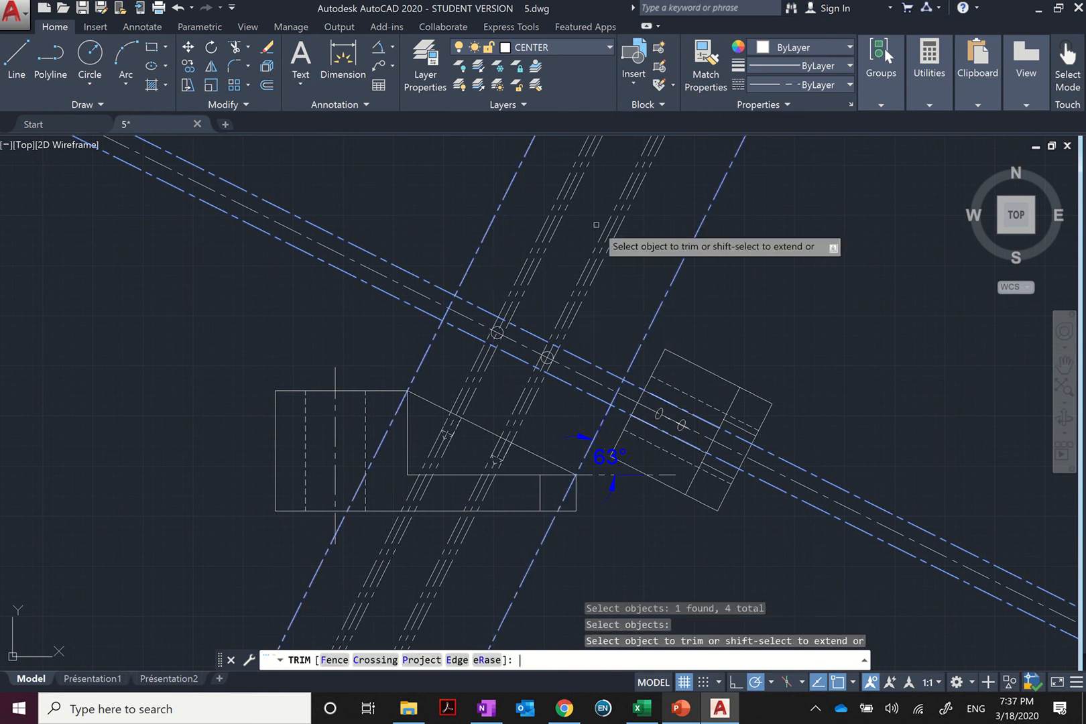
pyautogui.click(794, 344)
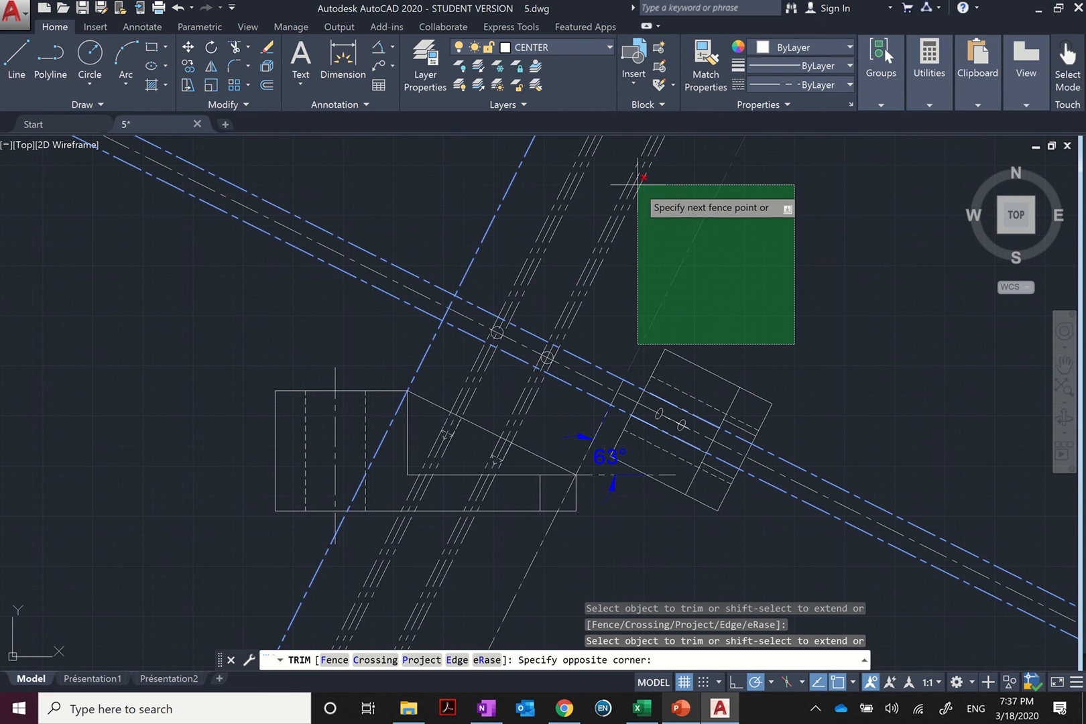
pyautogui.click(607, 165)
pyautogui.click(589, 201)
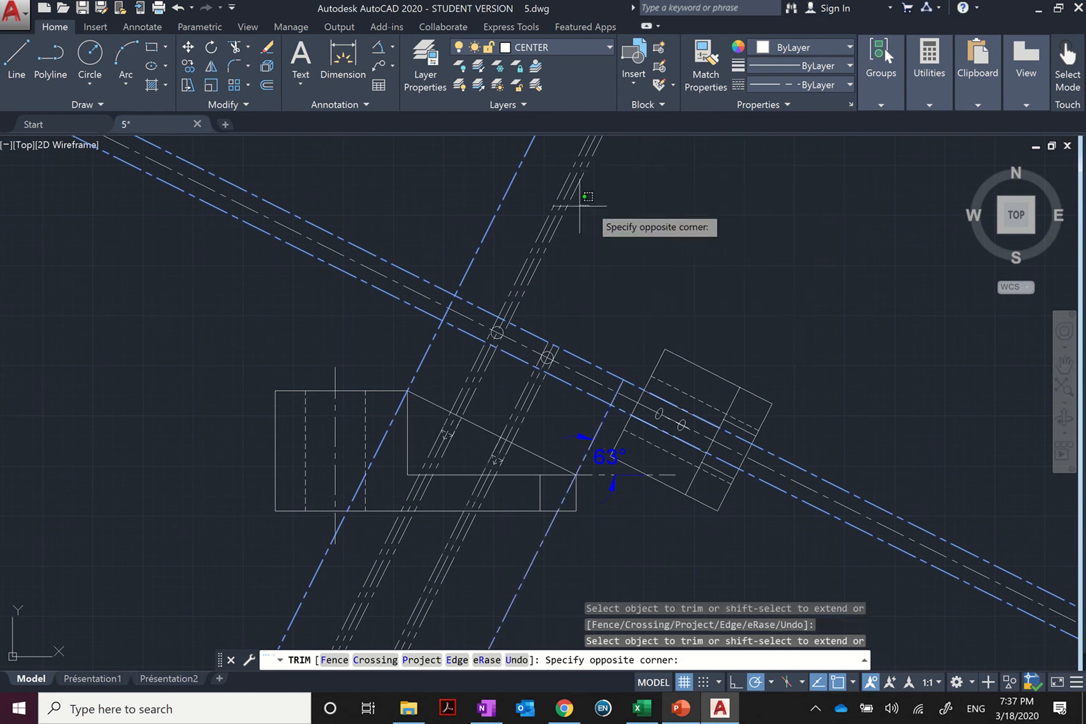
pyautogui.click(484, 185)
pyautogui.click(408, 237)
pyautogui.click(350, 299)
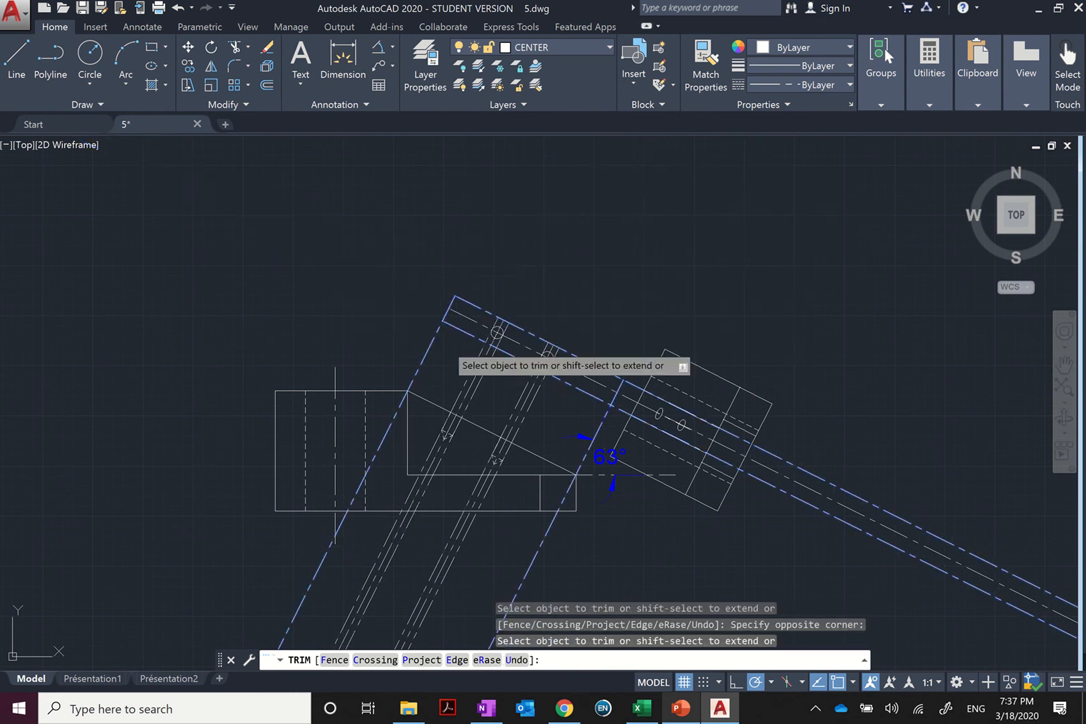
# Trim the hole projection lines and the upper end's projection line where they run below the auxiliary view's lower edge
pyautogui.click(538, 410)
pyautogui.click(499, 387)
pyautogui.click(489, 386)
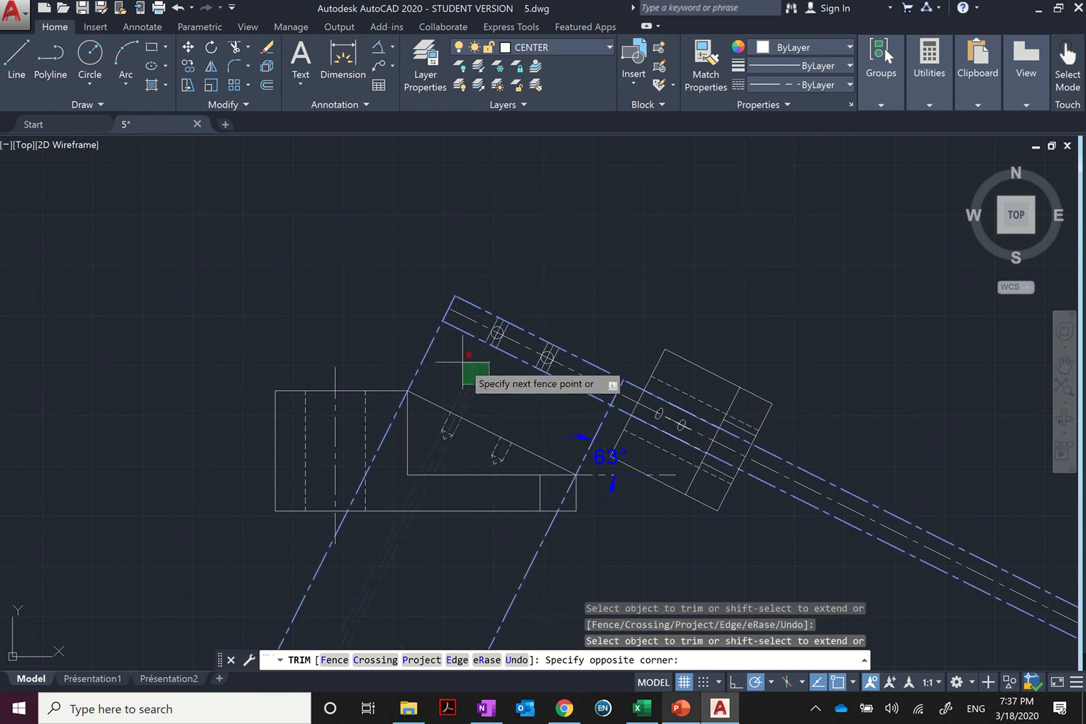
pyautogui.click(462, 362)
pyautogui.click(439, 363)
pyautogui.click(412, 342)
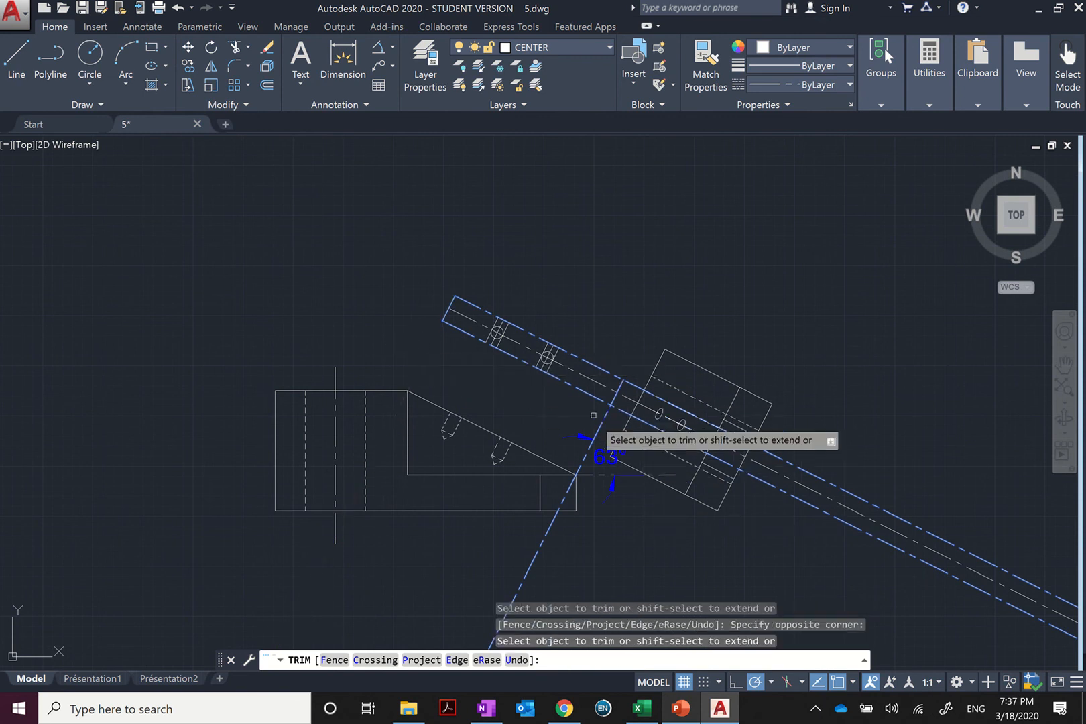
# Trim the three parallel construction lines beyond the auxiliary view's lower end, and that end's projection line below the view
pyautogui.scroll(4, 593, 415)
pyautogui.click(699, 328)
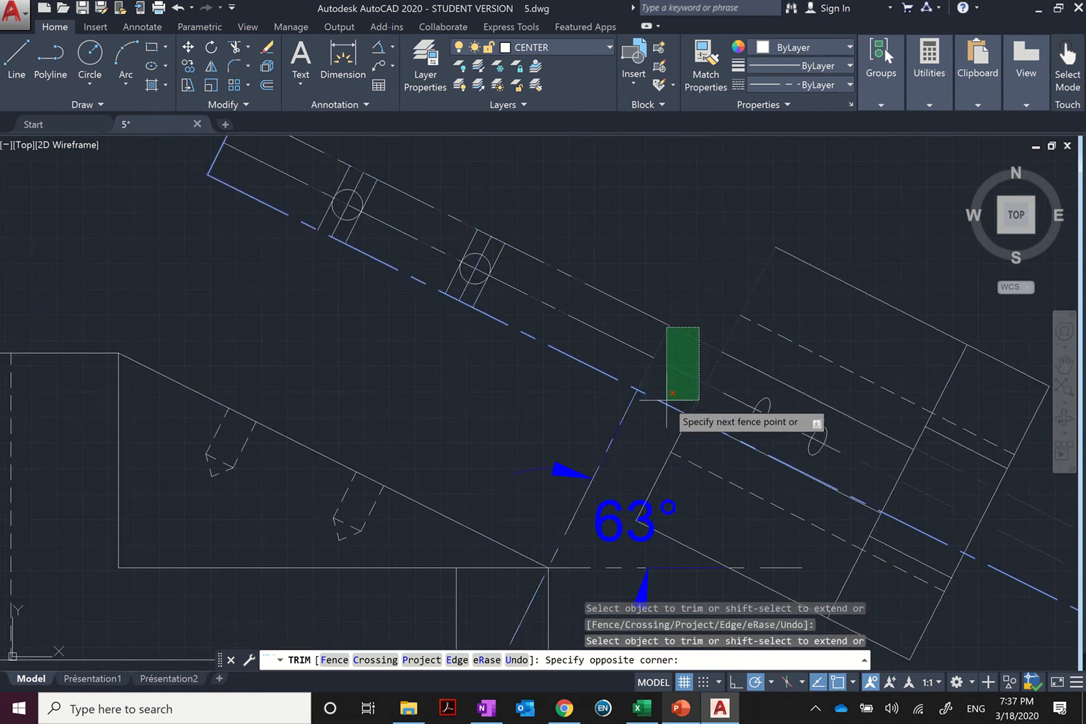
pyautogui.click(676, 387)
pyautogui.click(669, 397)
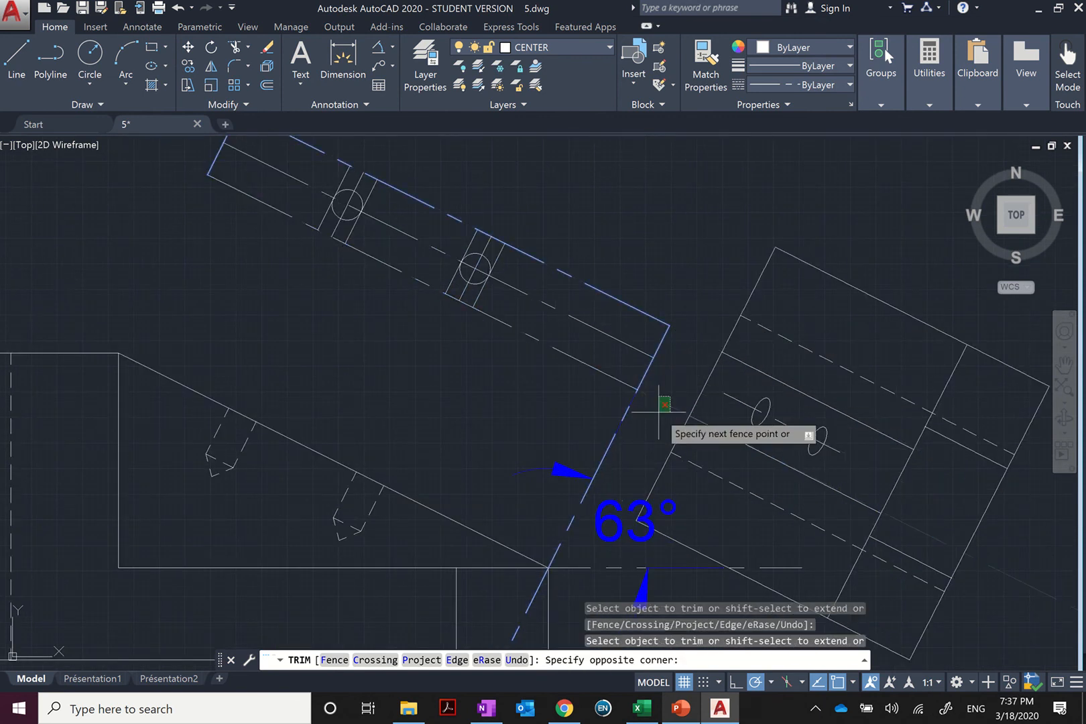
pyautogui.click(654, 415)
pyautogui.click(634, 403)
pyautogui.click(590, 409)
pyautogui.scroll(-4, 569, 401)
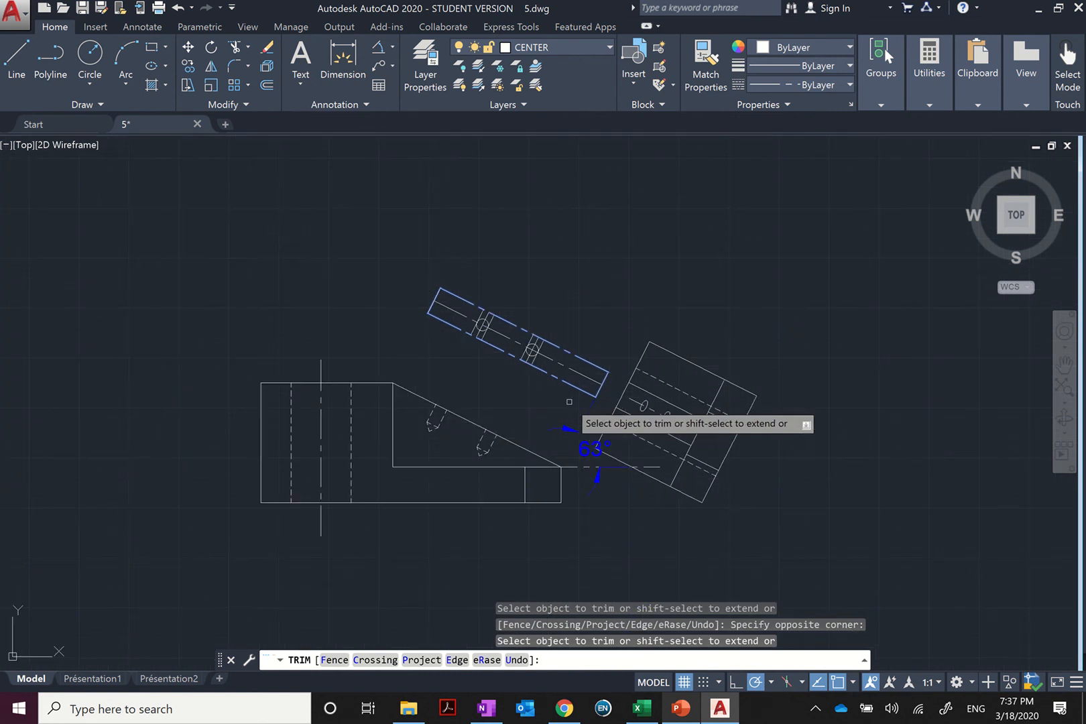
pyautogui.scroll(2, 618, 447)
pyautogui.press('Escape')
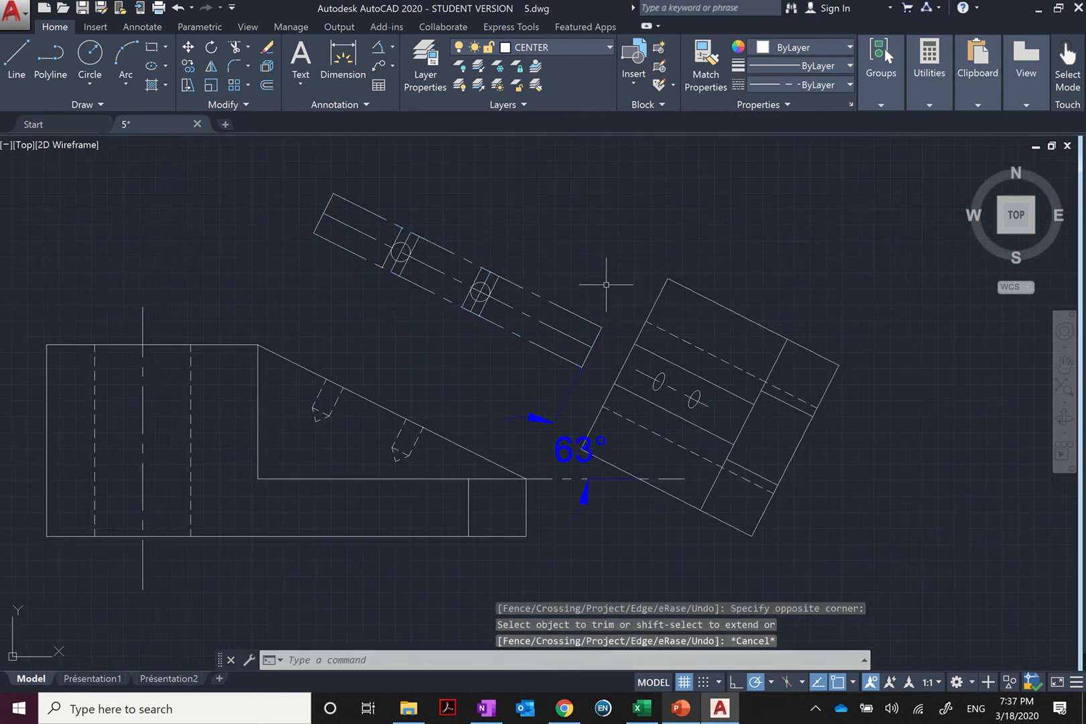
pyautogui.scroll(4, 369, 254)
pyautogui.scroll(-2, 485, 238)
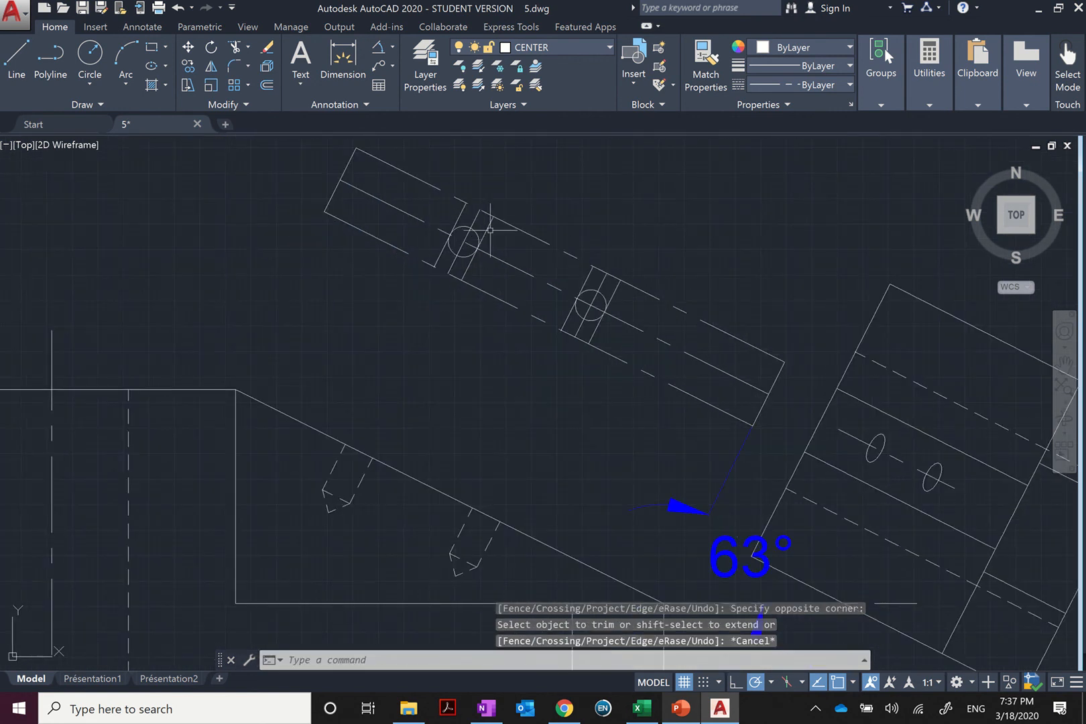
pyautogui.click(490, 229)
pyautogui.click(483, 225)
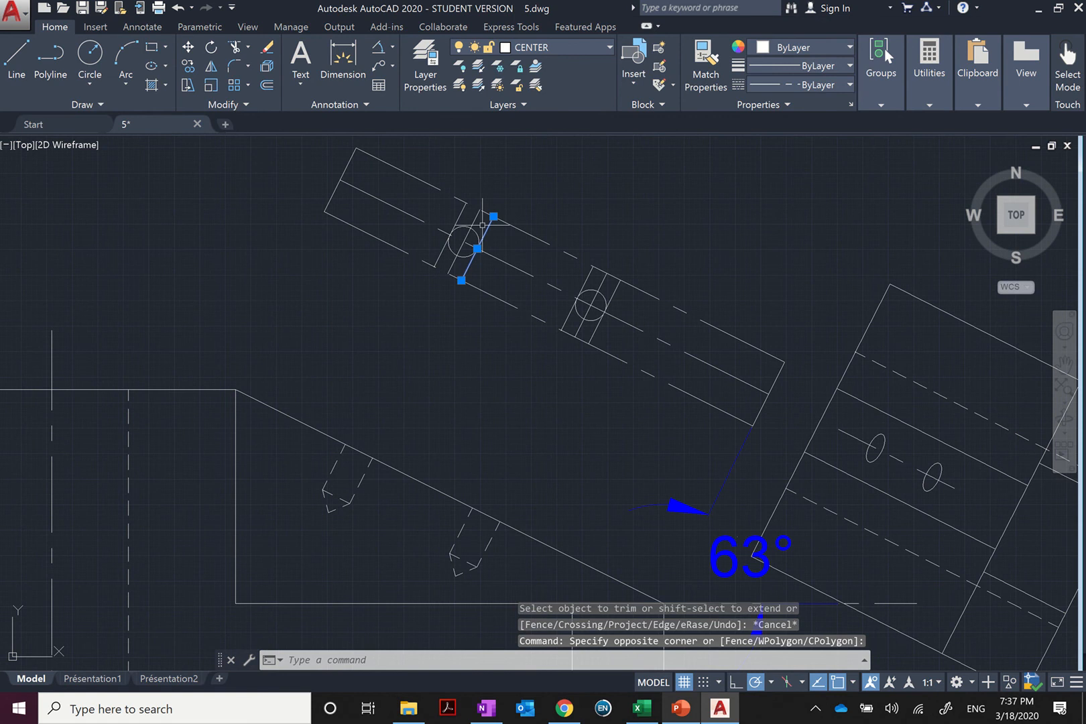
pyautogui.press('Escape')
# Erase the four hole-edge projection lines flanking the two circles in the auxiliary view
pyautogui.write('era')
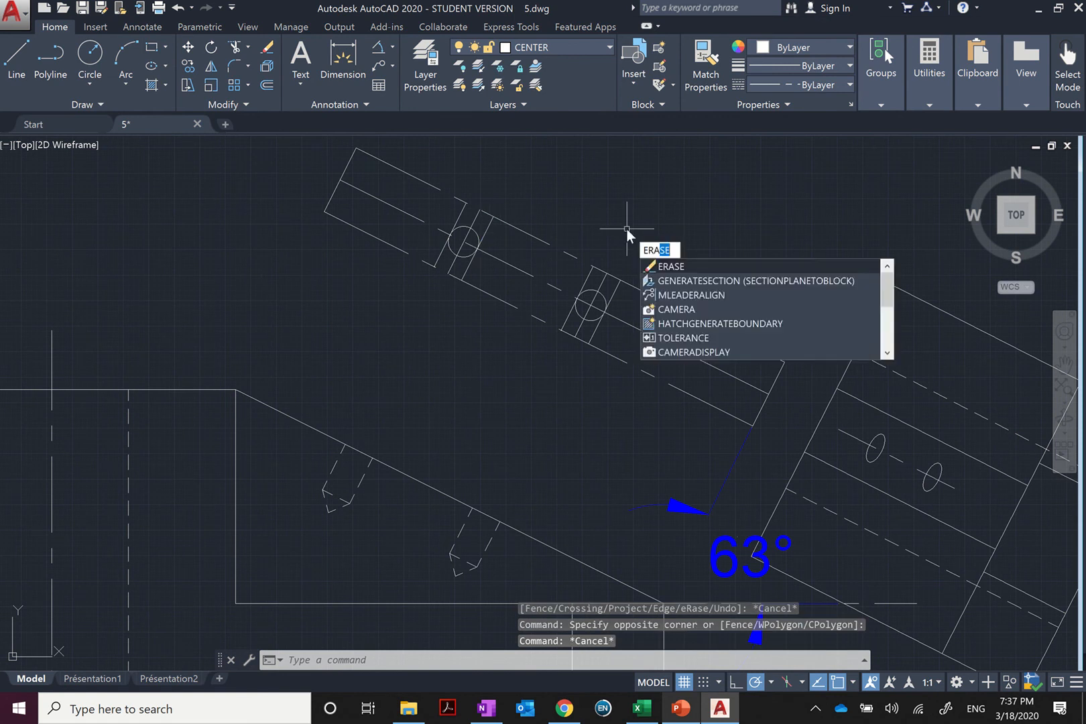
pyautogui.press('Return')
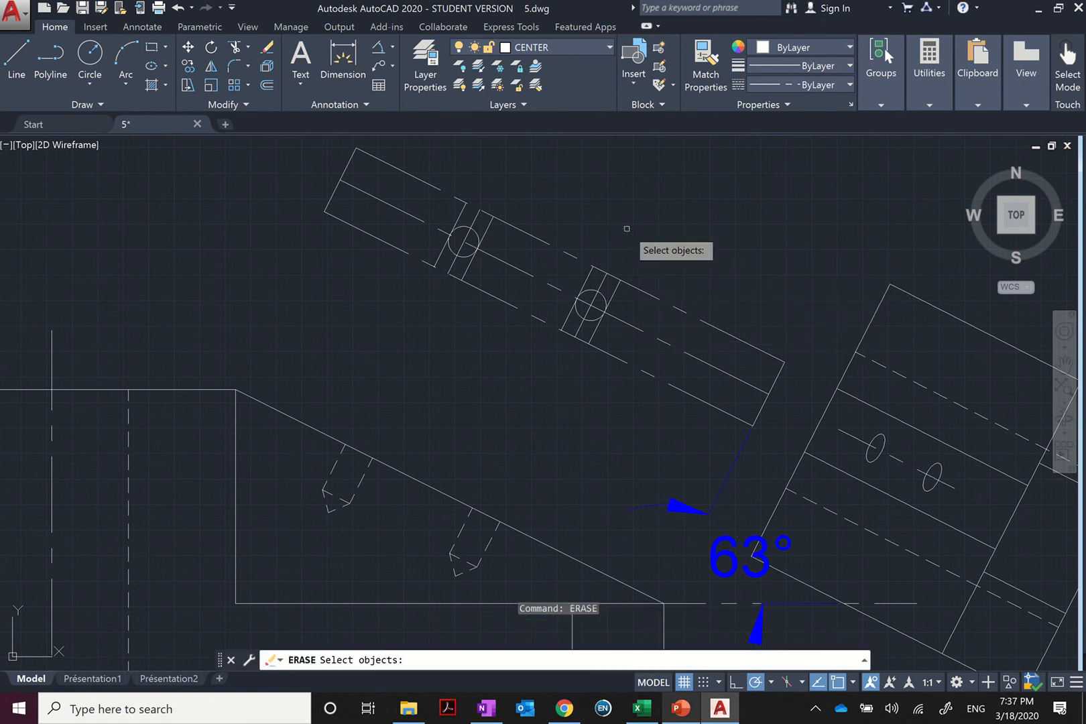
pyautogui.click(602, 283)
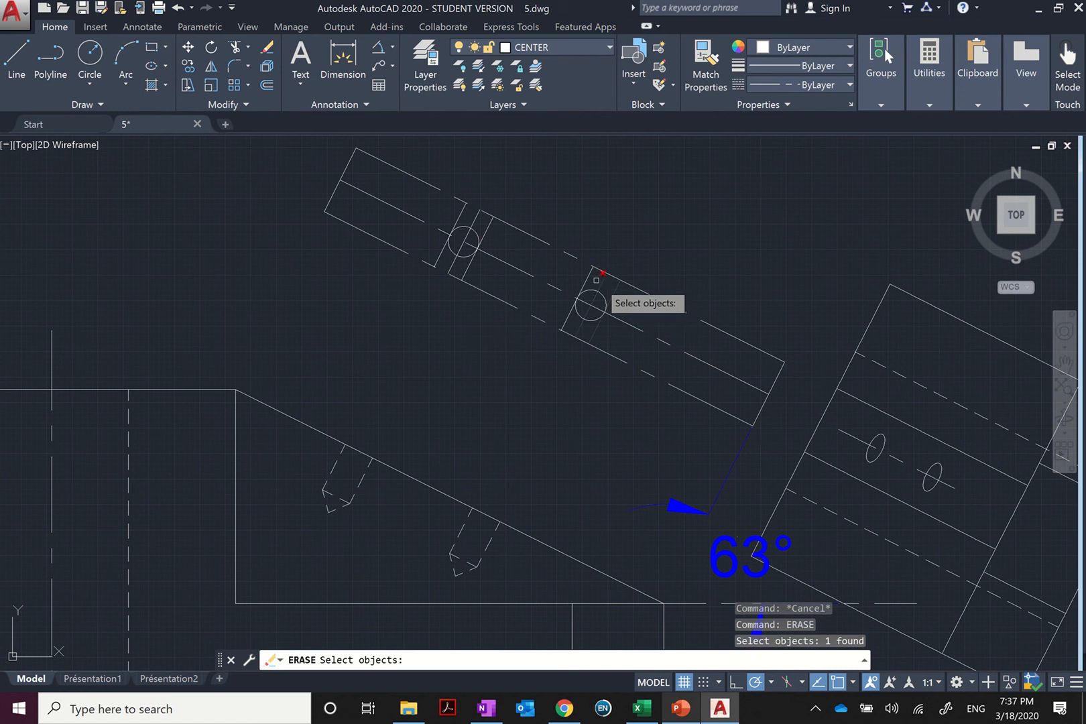
pyautogui.click(589, 277)
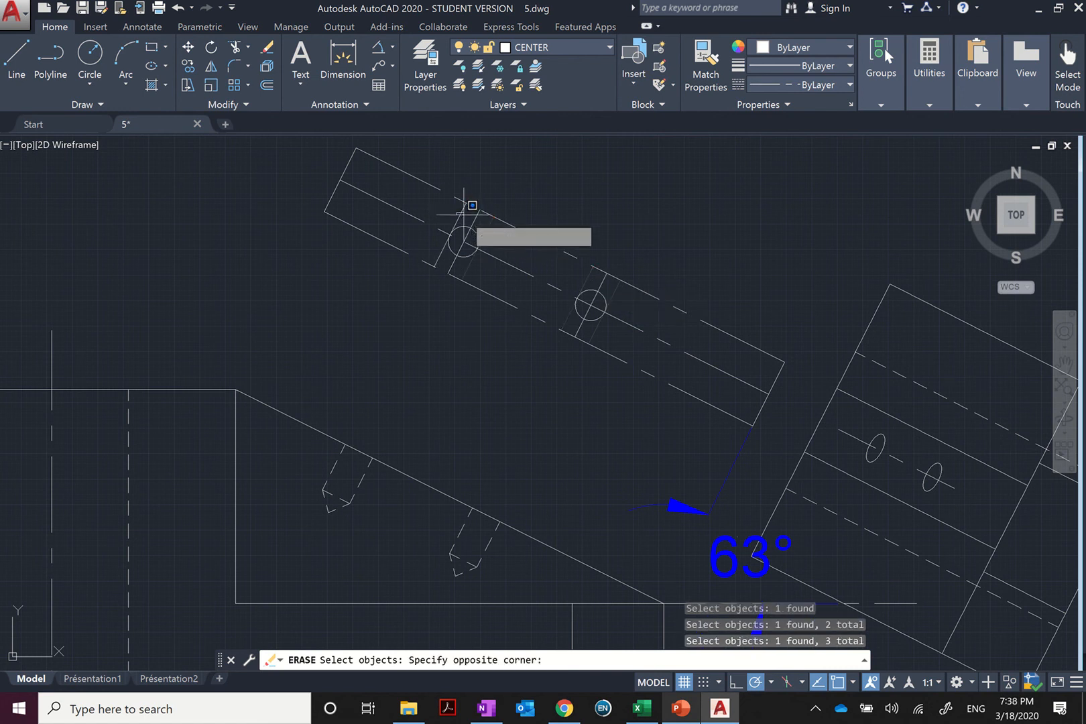
pyautogui.click(467, 210)
pyautogui.click(460, 216)
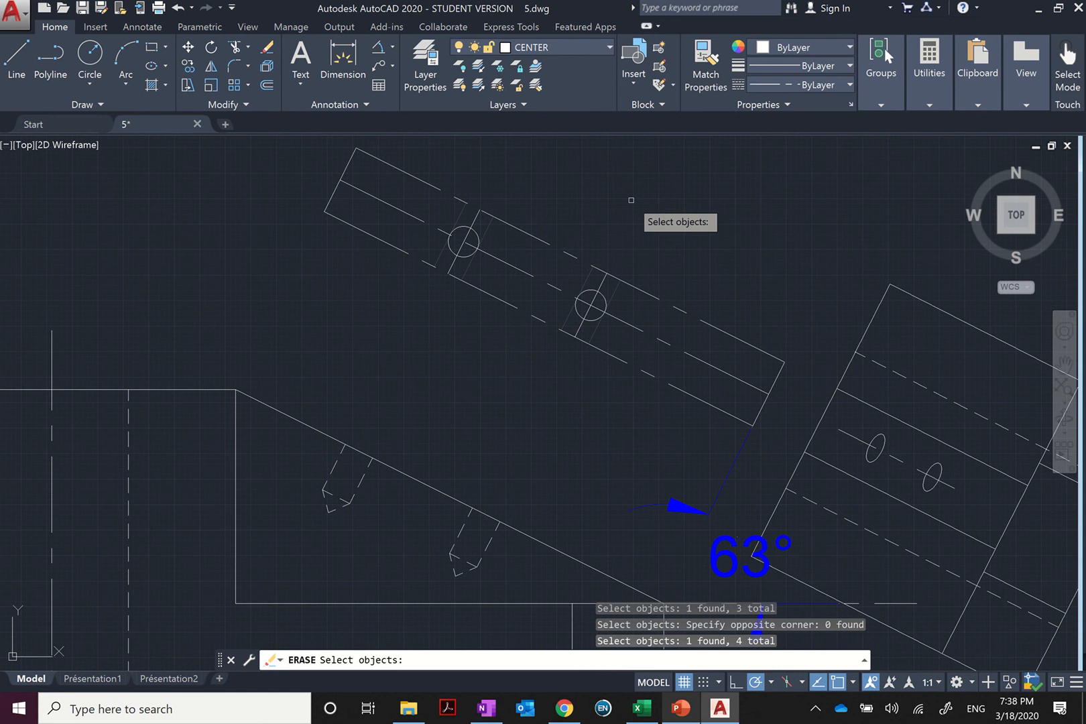
pyautogui.press('Escape')
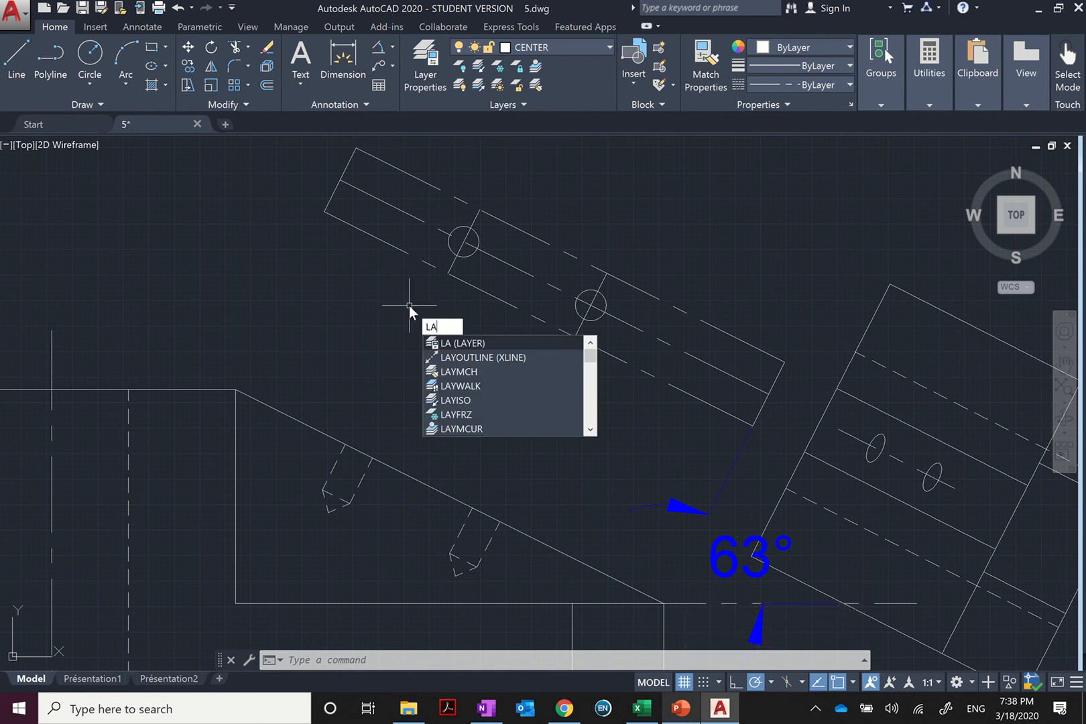
# Match the auxiliary view's outline, middle line, hole axis lines and both circles to layer Calque1 of the front view's sloped edge with LAYMCH
pyautogui.click(458, 371)
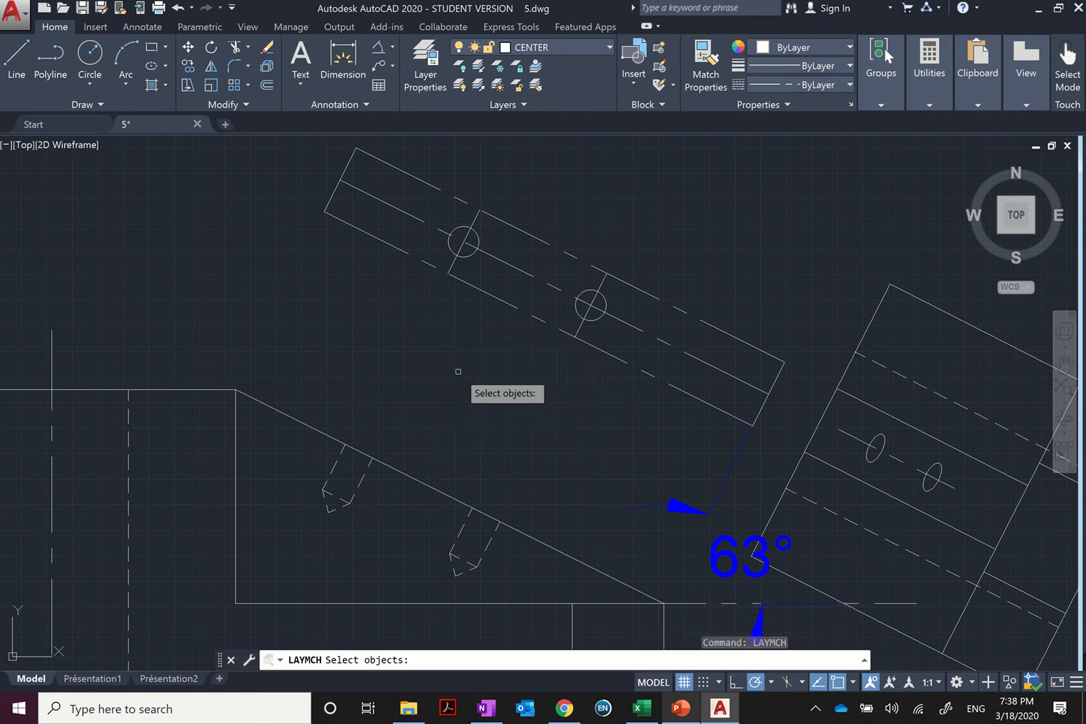
pyautogui.click(507, 303)
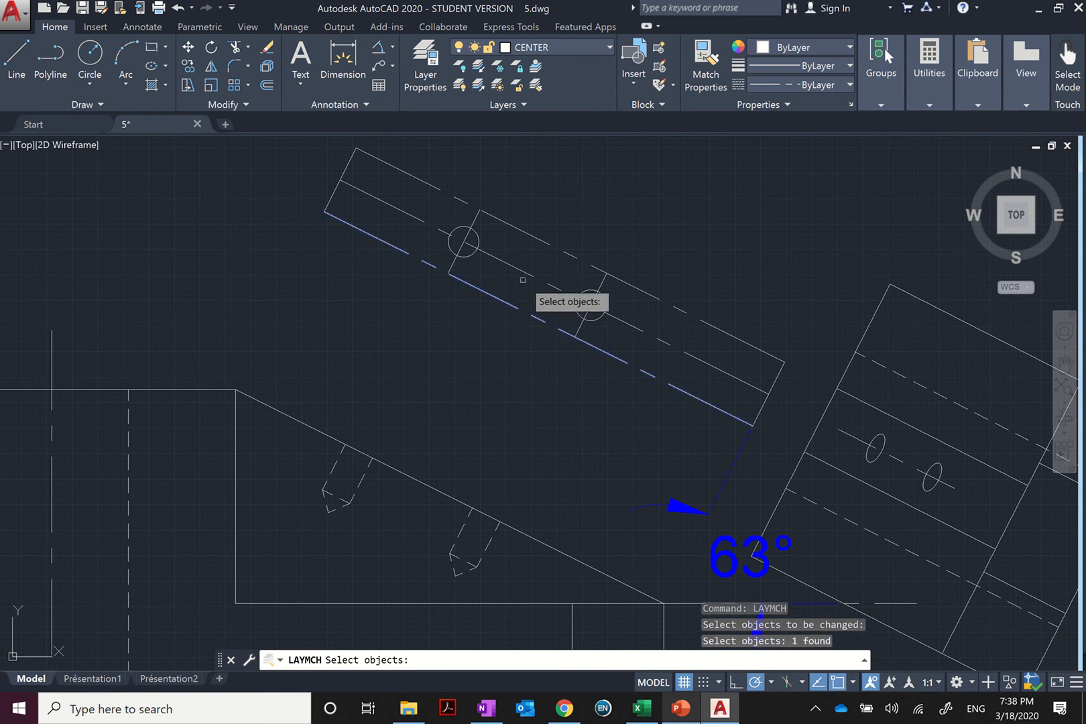
pyautogui.click(523, 274)
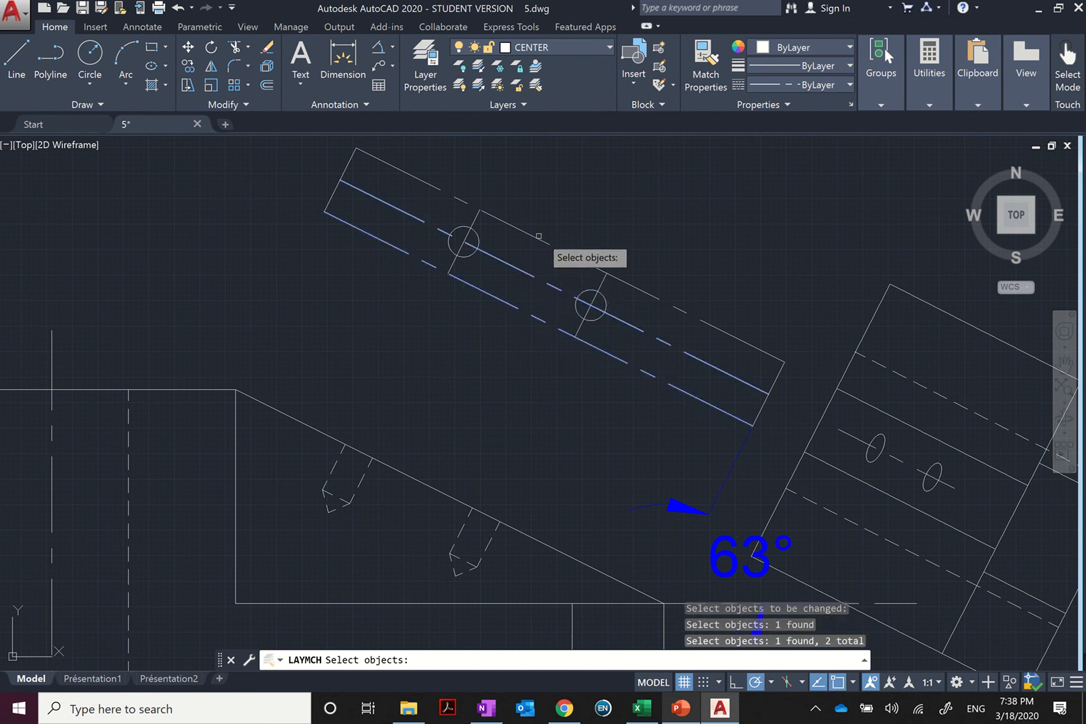
pyautogui.click(537, 239)
pyautogui.click(801, 326)
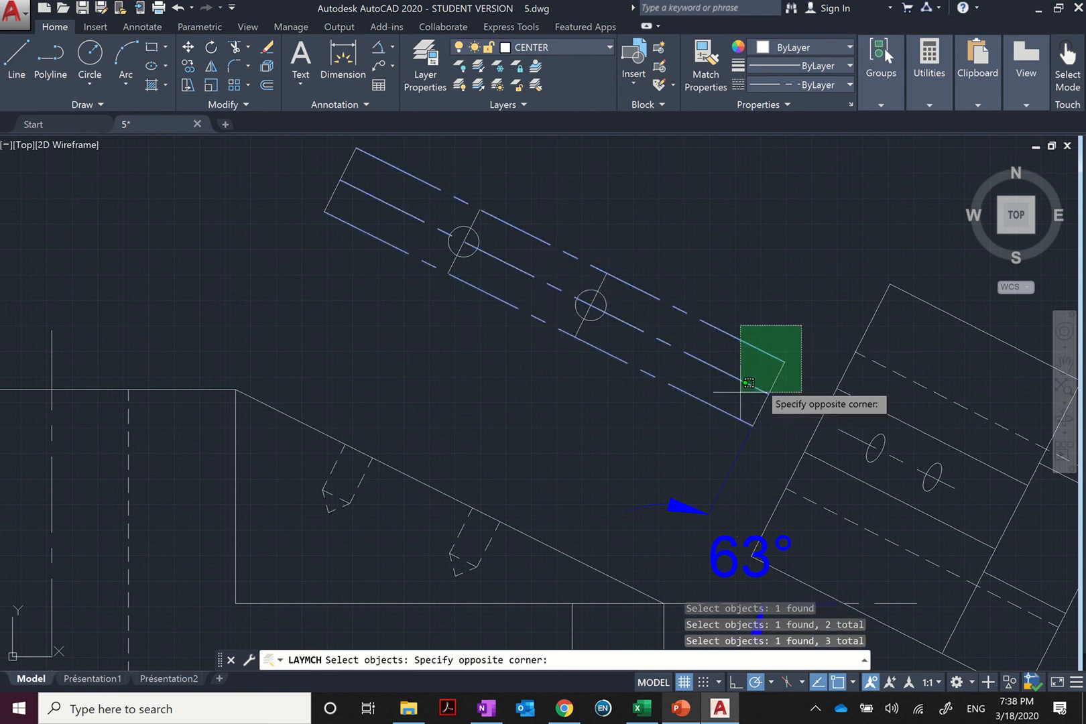
pyautogui.click(636, 423)
pyautogui.click(658, 231)
pyautogui.click(516, 351)
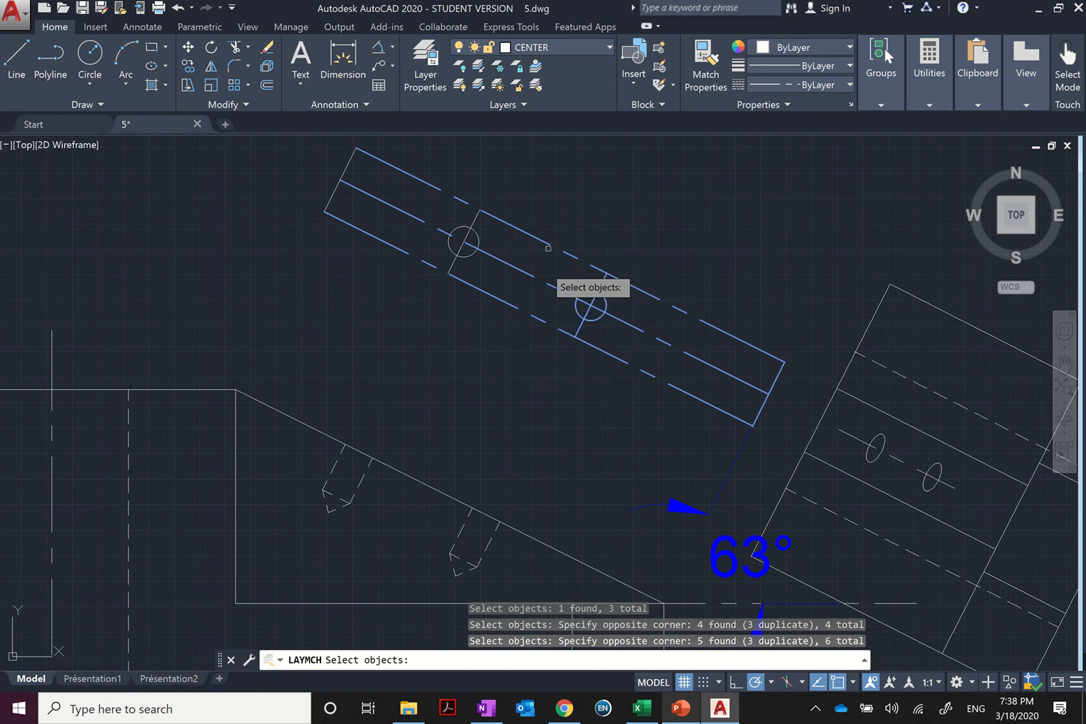
pyautogui.scroll(-4, 531, 206)
pyautogui.scroll(2, 526, 234)
pyautogui.click(530, 224)
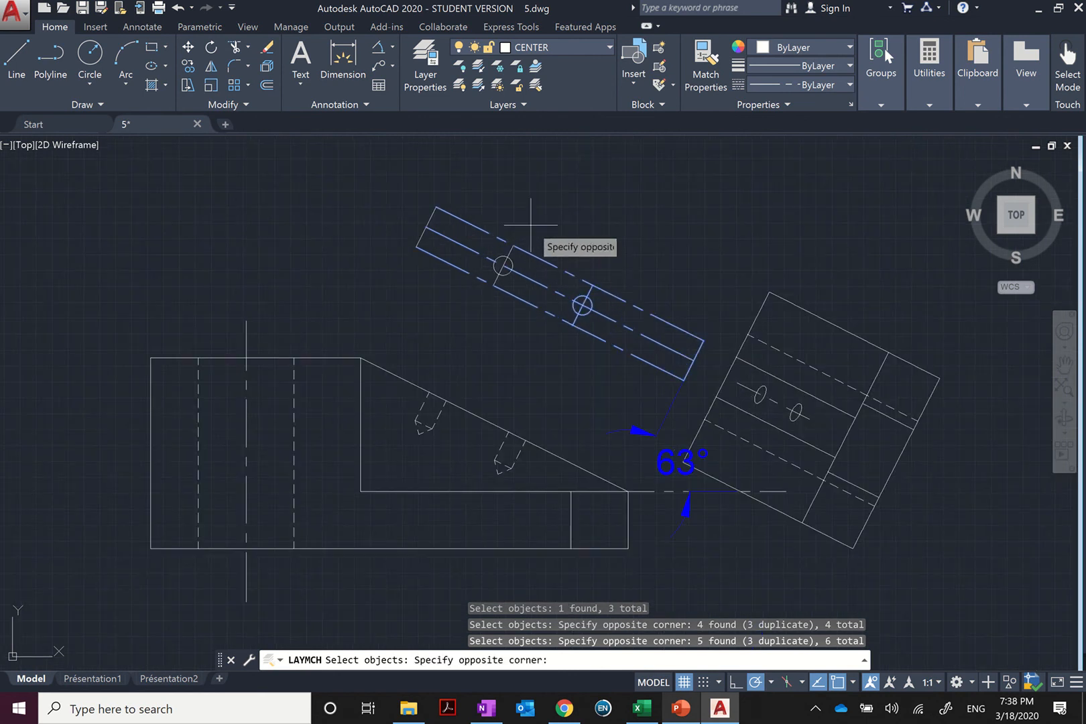
pyautogui.click(471, 312)
pyautogui.click(454, 195)
pyautogui.click(397, 253)
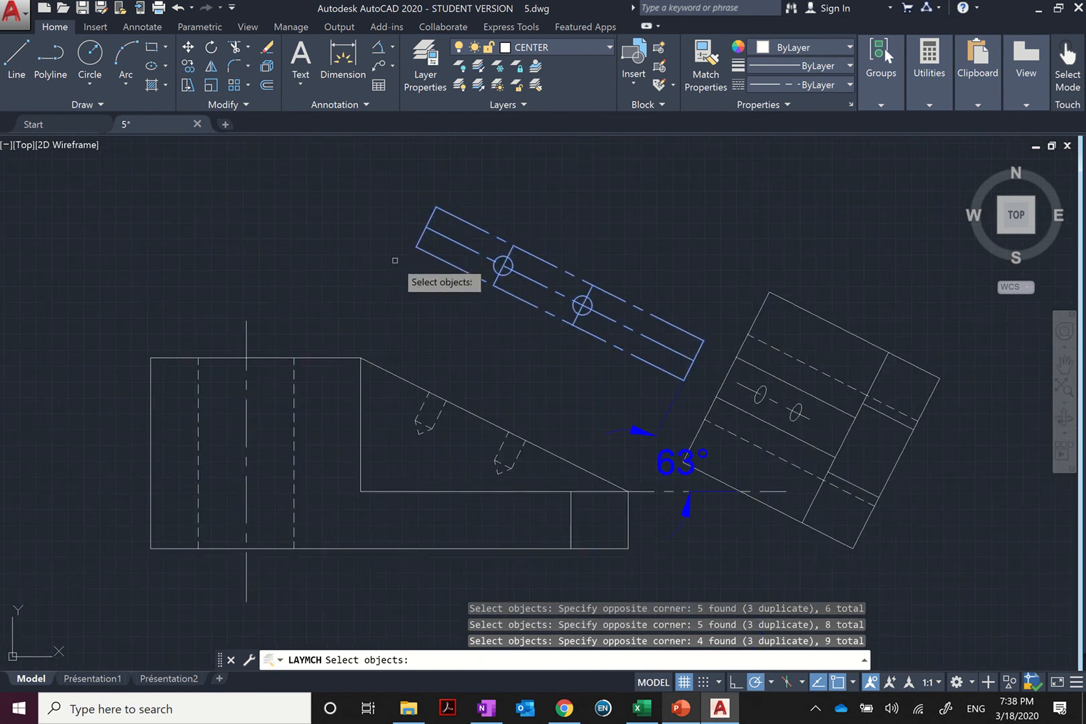
pyautogui.scroll(2, 575, 256)
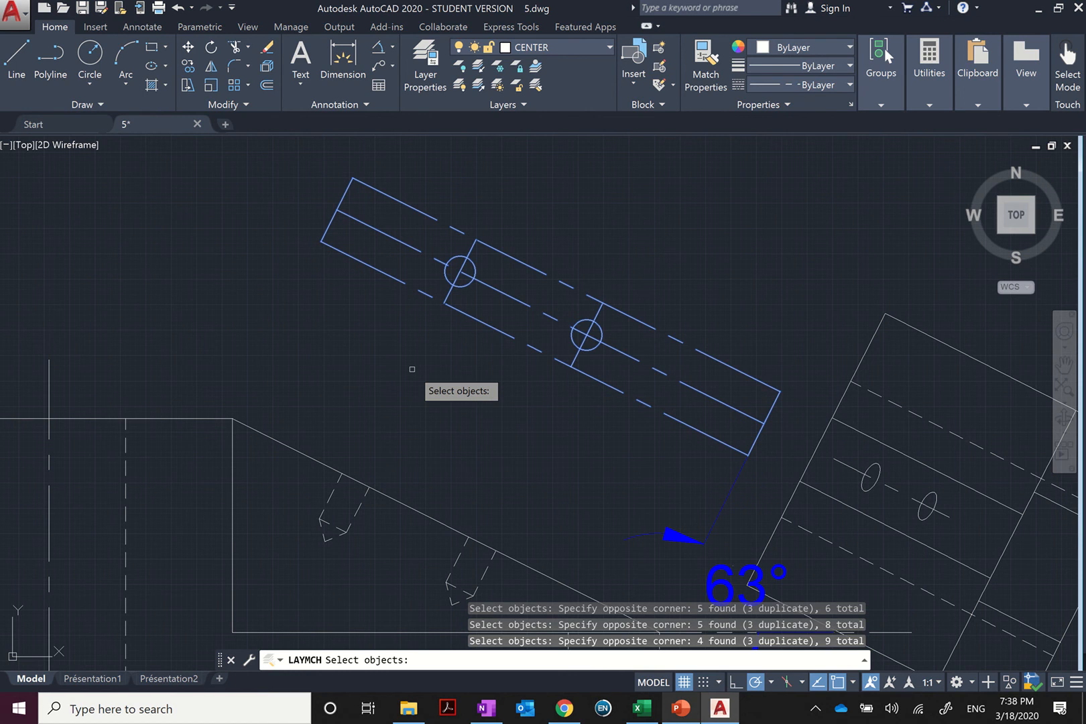
pyautogui.press('Return')
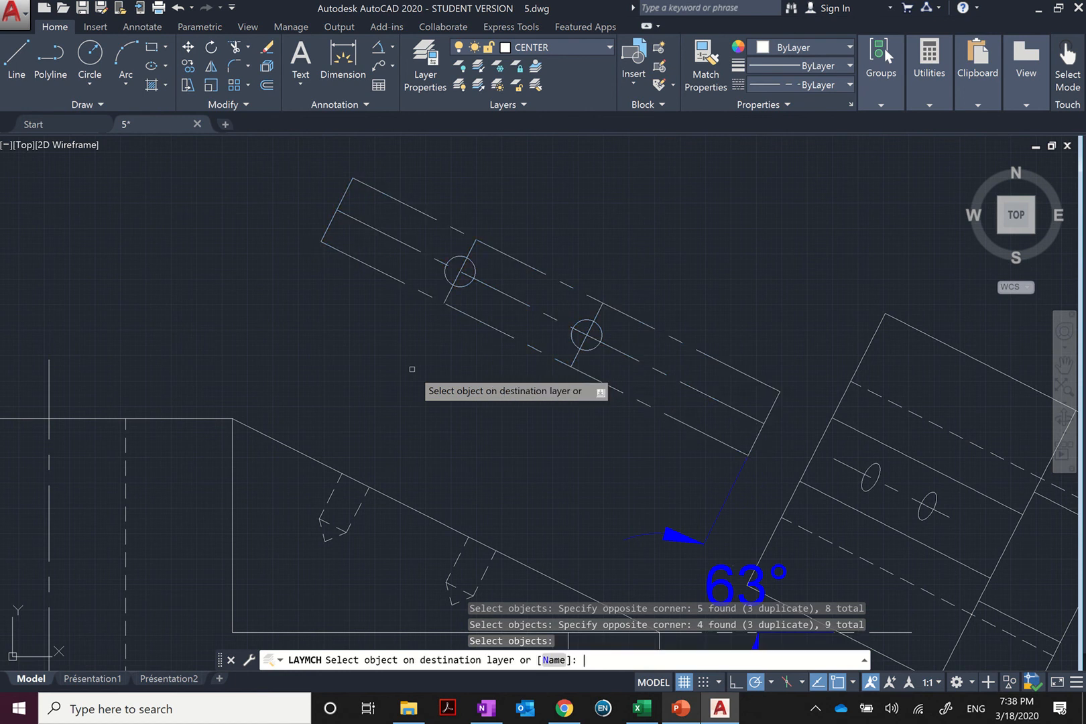
pyautogui.click(285, 445)
pyautogui.scroll(-2, 402, 415)
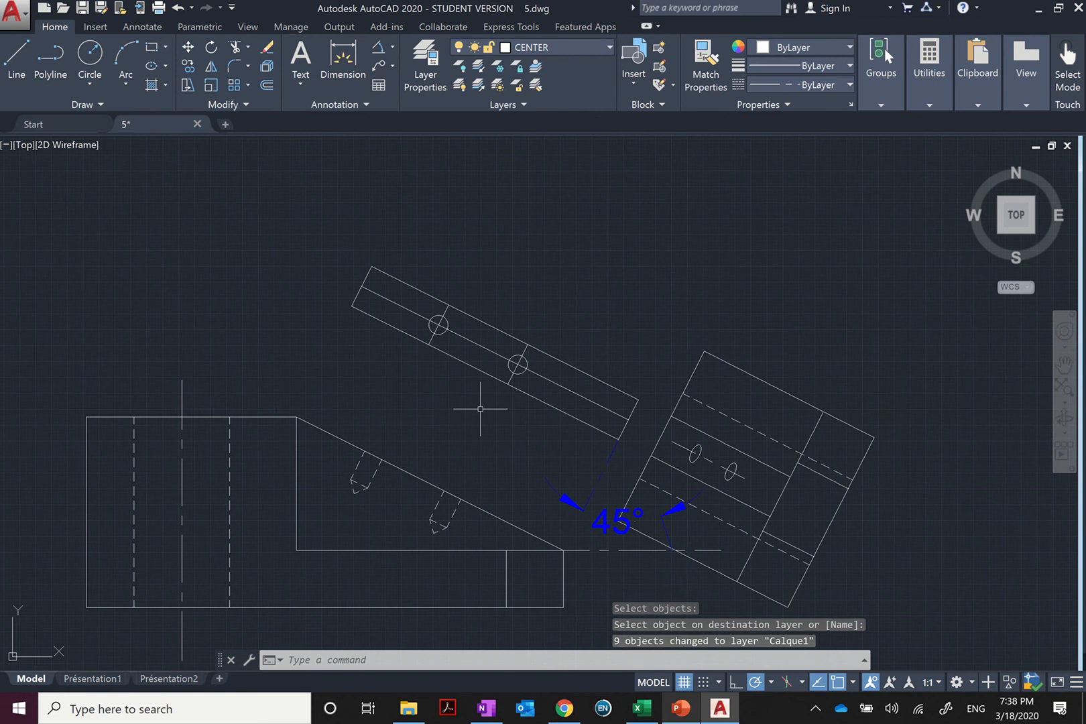
pyautogui.press('Escape')
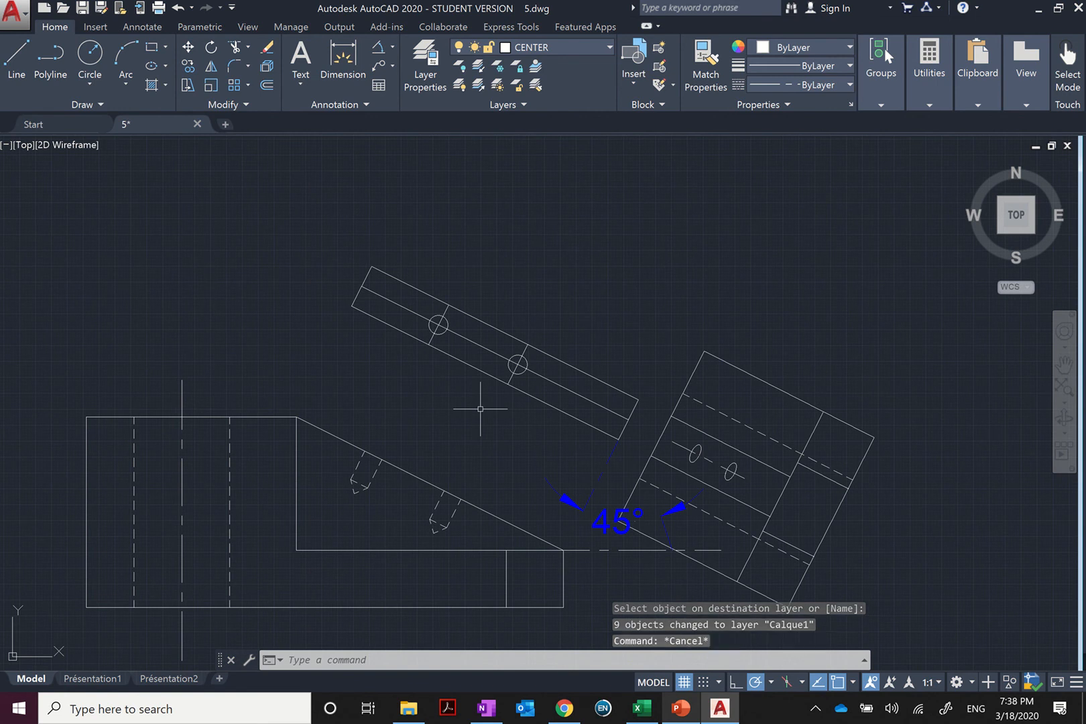
# Erase the 45° angle dimension and the horizontal centre line extending from the front view's lower step toward the rotated side view
pyautogui.scroll(-2, 617, 354)
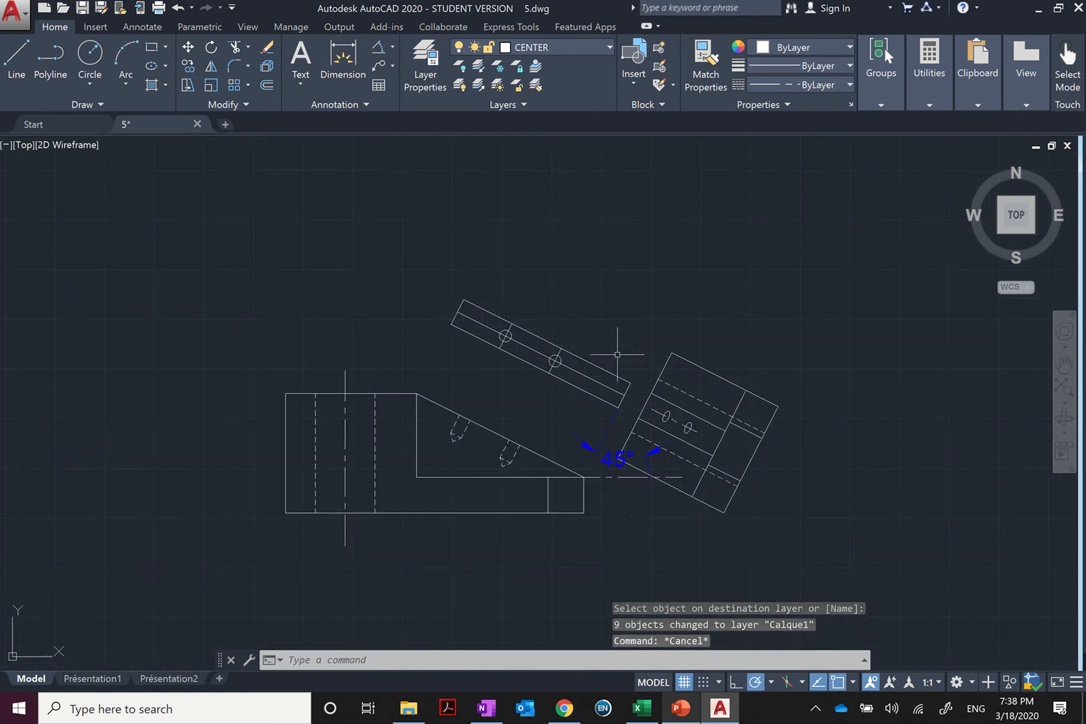
pyautogui.click(631, 488)
pyautogui.click(620, 480)
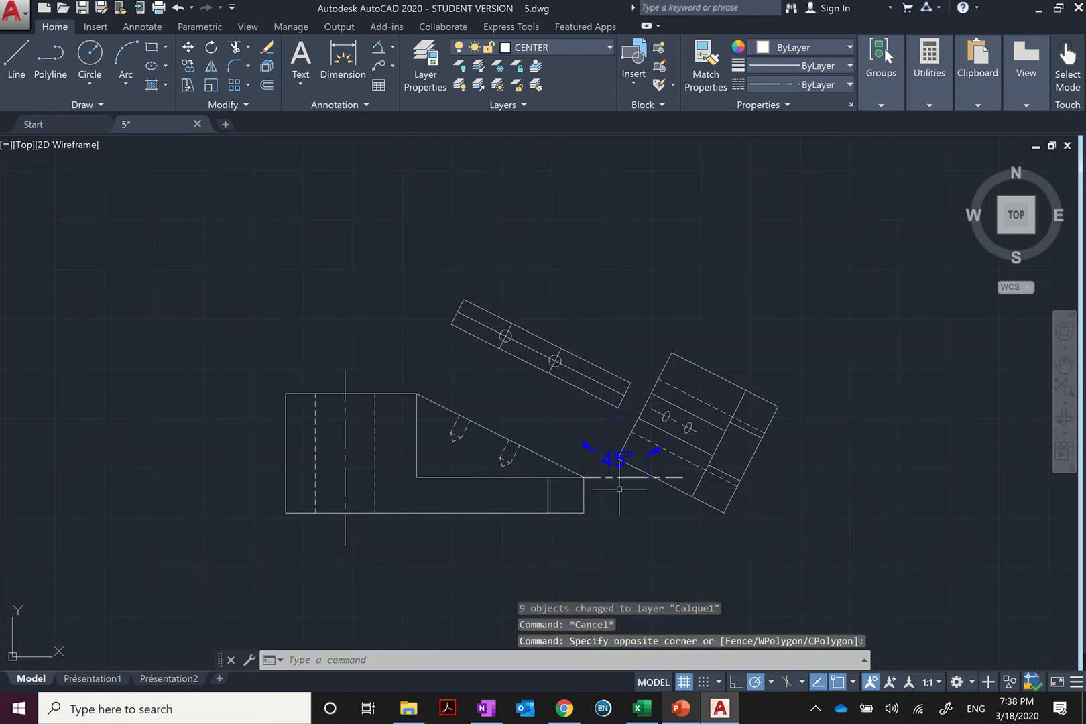
pyautogui.scroll(2, 655, 520)
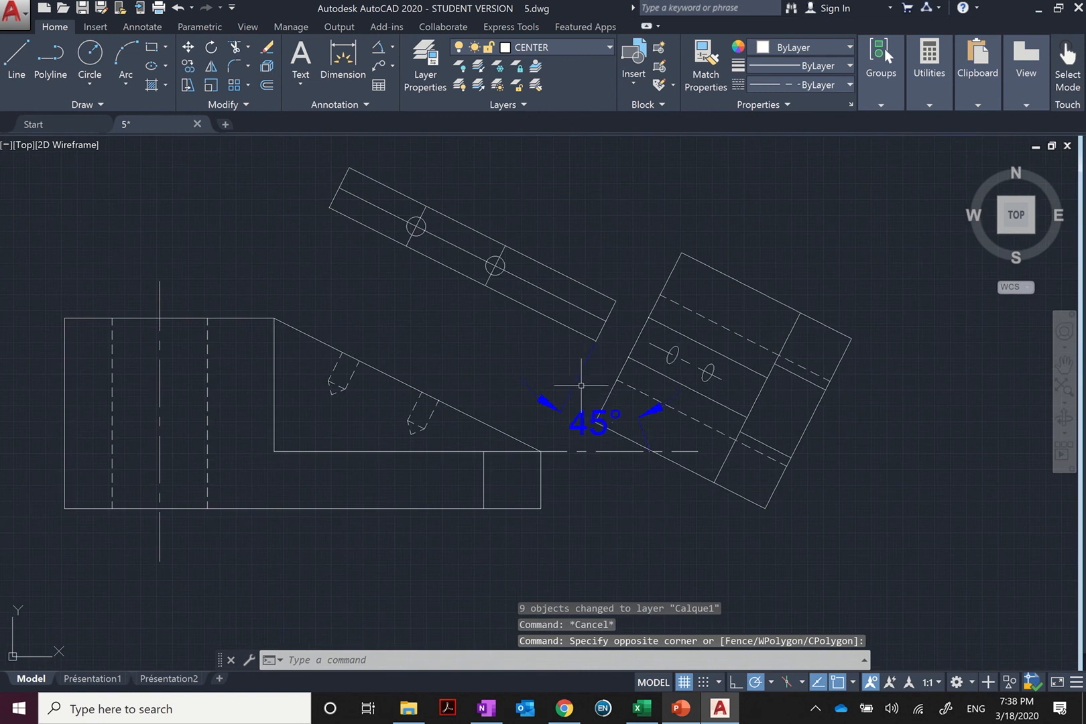
pyautogui.click(555, 402)
pyautogui.press('Delete')
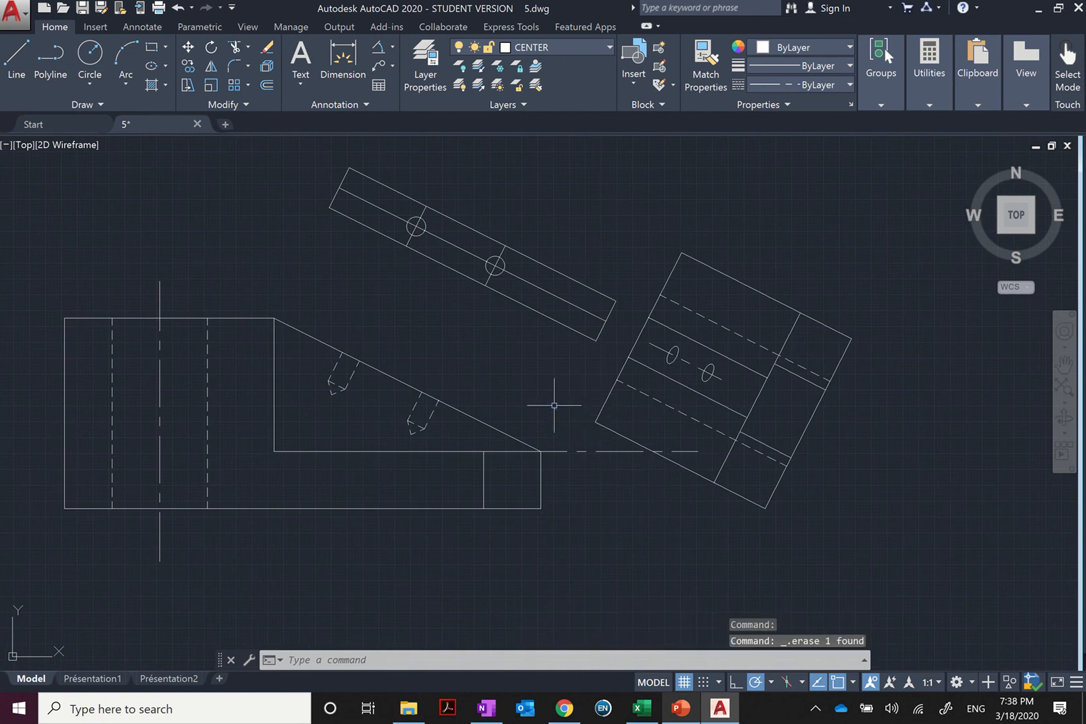
pyautogui.click(588, 452)
pyautogui.press('Delete')
pyautogui.scroll(-4, 588, 453)
pyautogui.scroll(4, 587, 453)
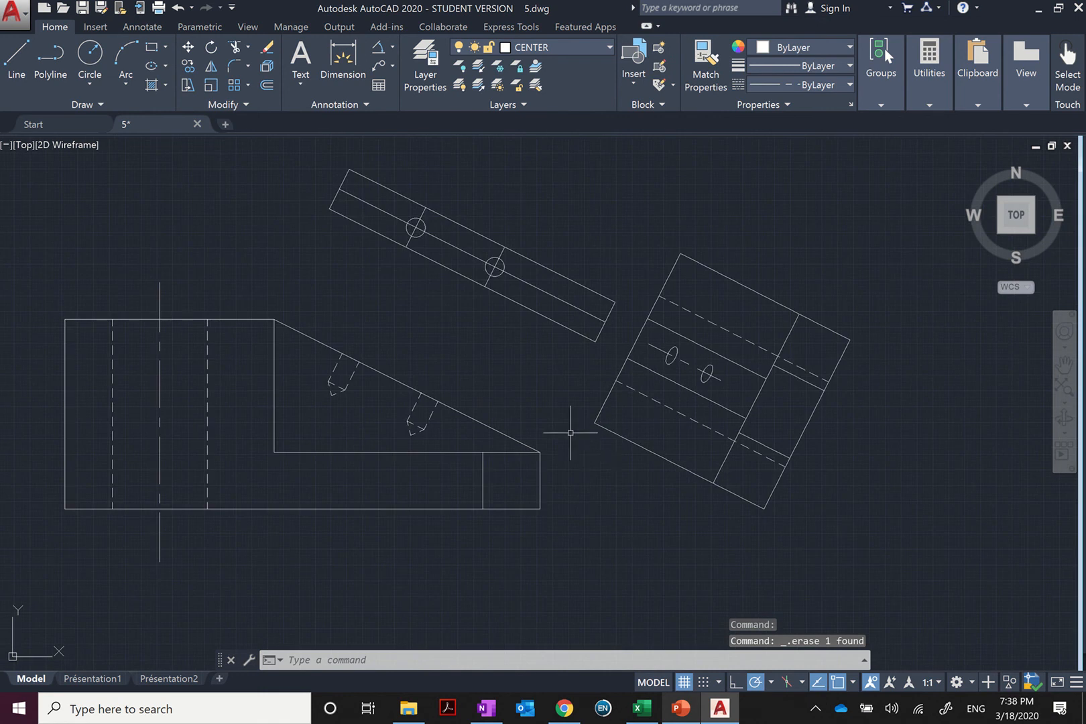
pyautogui.scroll(-2, 467, 336)
pyautogui.scroll(2, 476, 305)
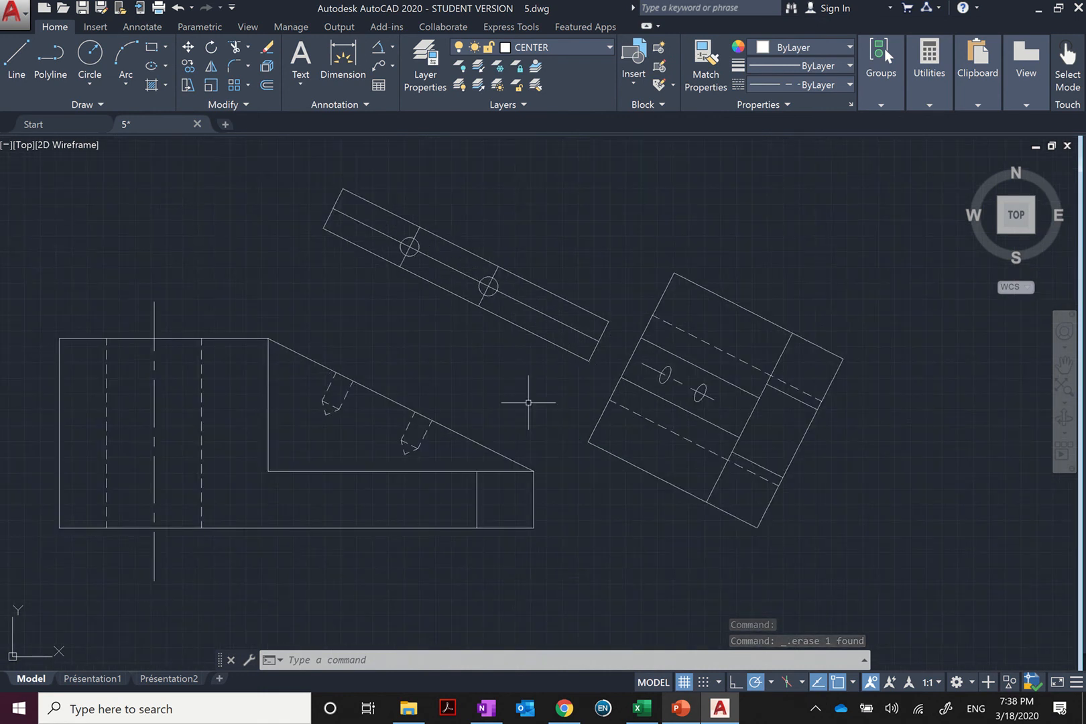
# Try to move the auxiliary view's middle line to another layer with LAYMCH
pyautogui.scroll(2, 457, 246)
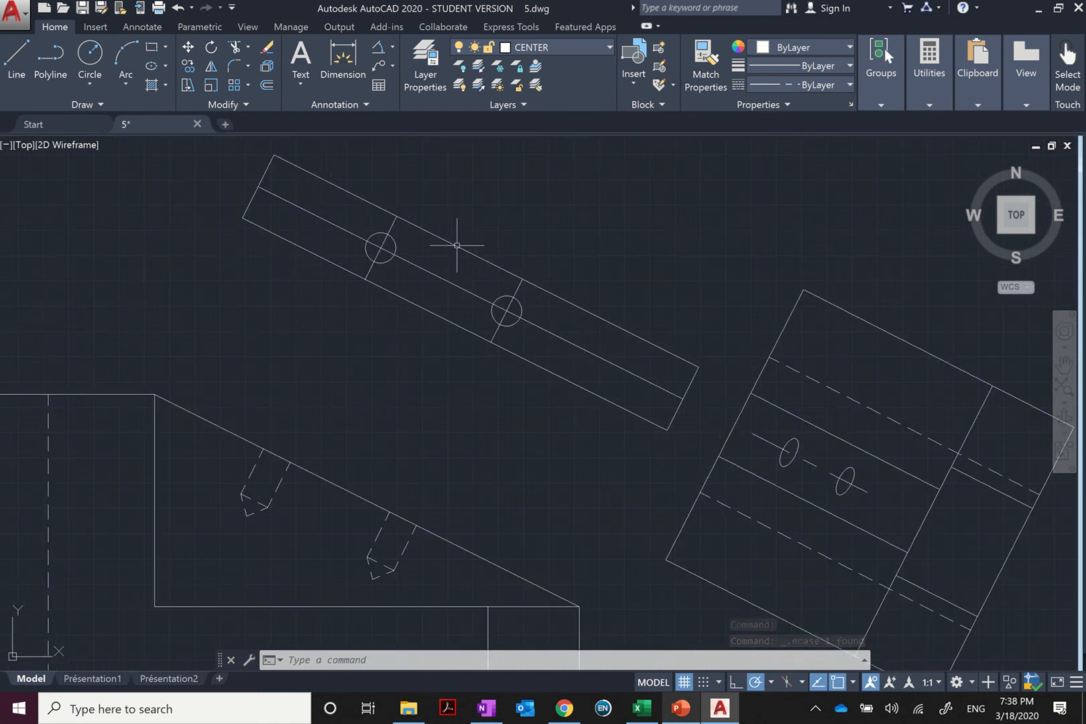
pyautogui.click(568, 340)
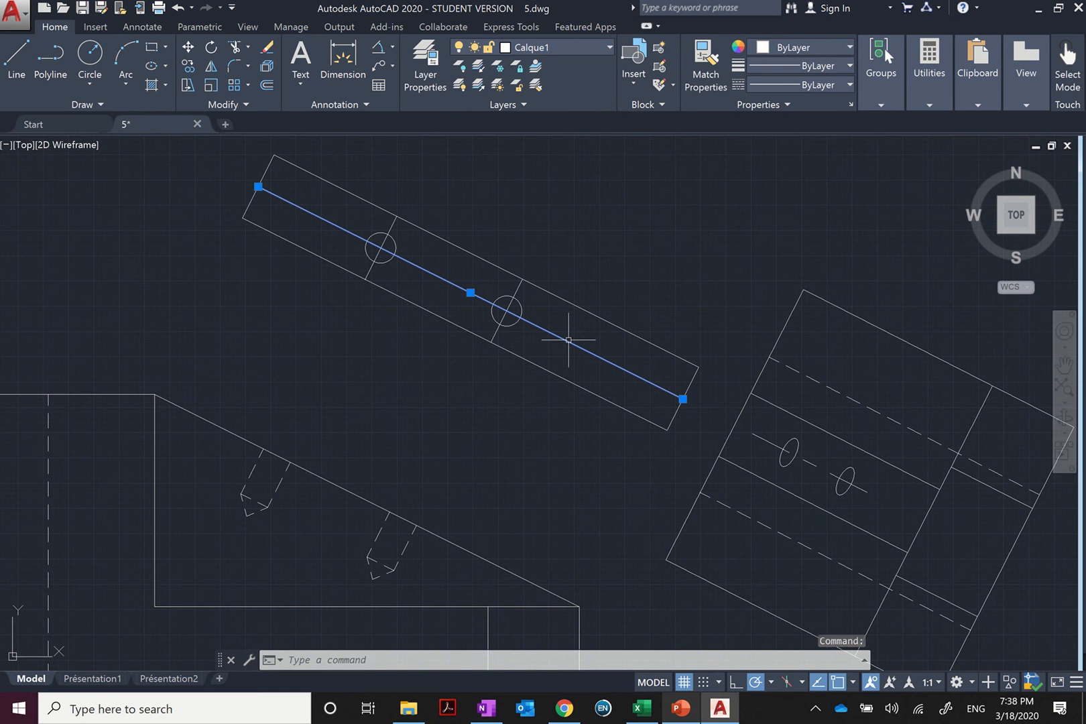
pyautogui.scroll(-2, 568, 340)
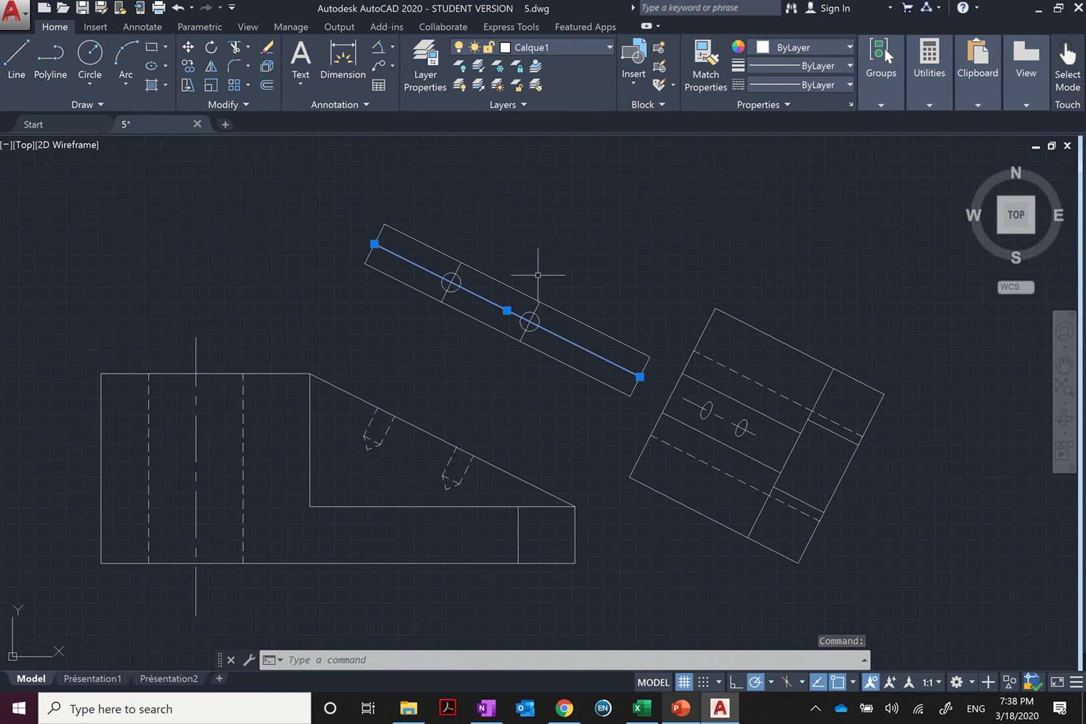
pyautogui.write('LA')
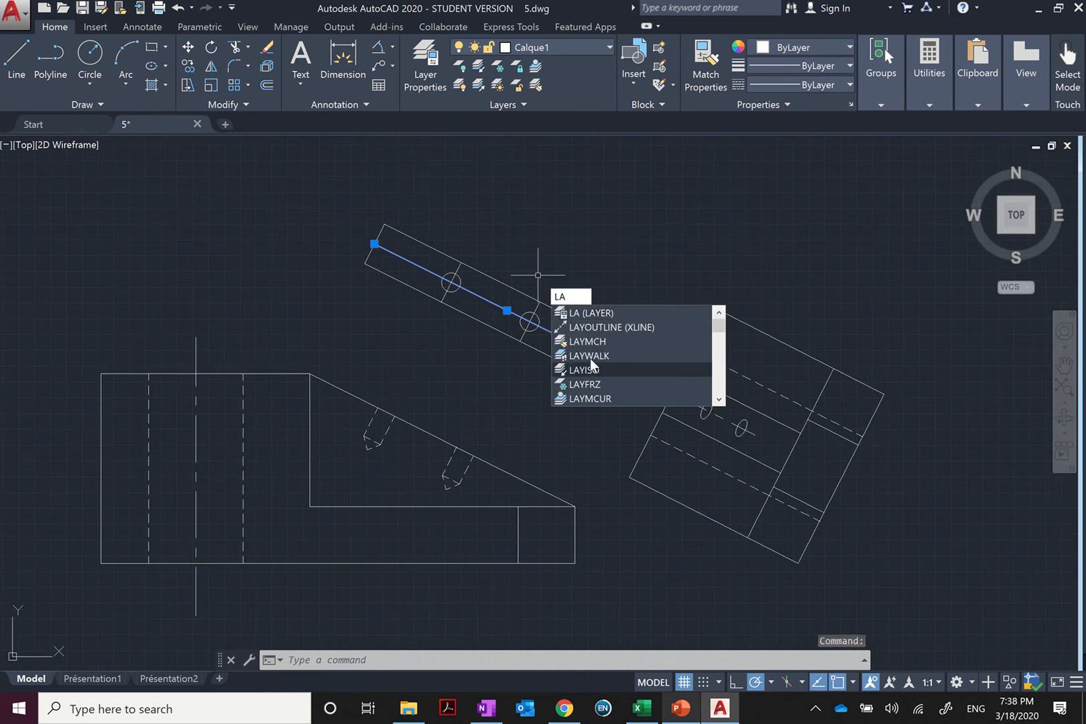
pyautogui.click(587, 341)
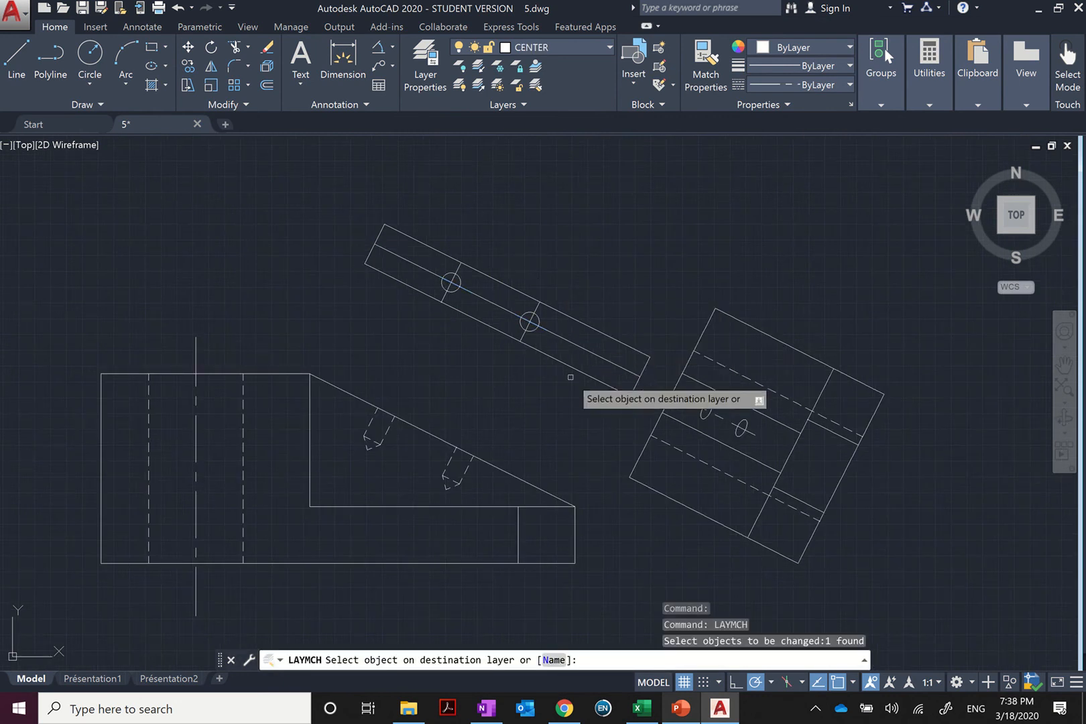
pyautogui.click(586, 347)
# Match the auxiliary view's middle line and both hole axis lines to the CENTER layer of the front view's vertical centre line with LAYMCH
pyautogui.click(579, 346)
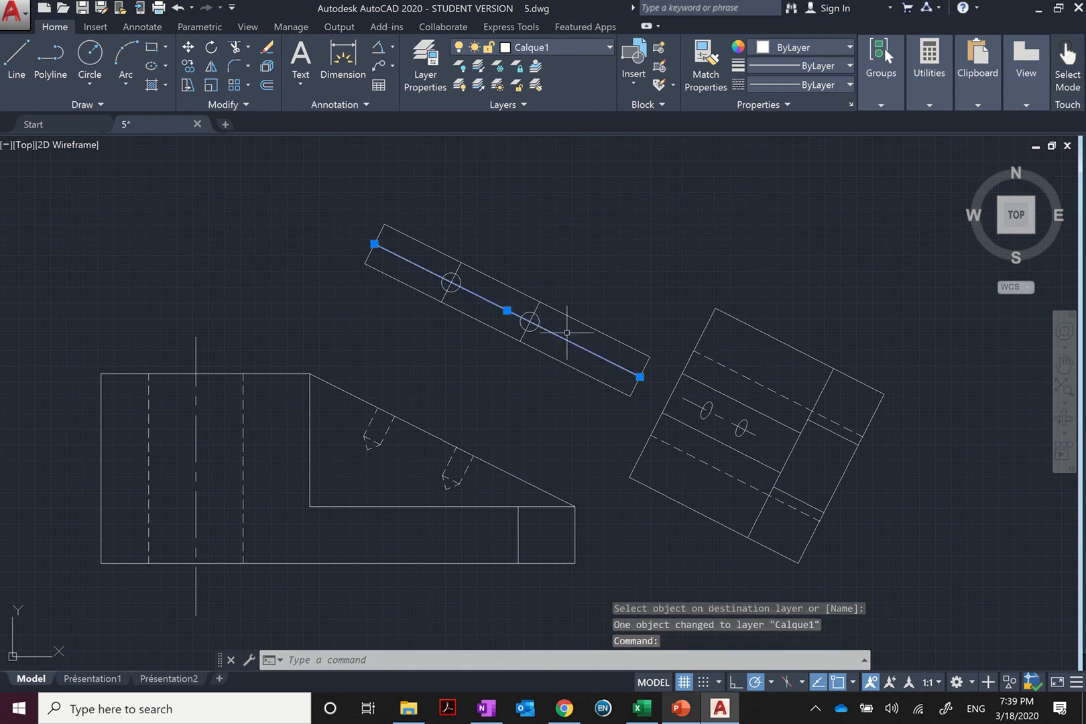
pyautogui.scroll(2, 529, 305)
pyautogui.click(536, 307)
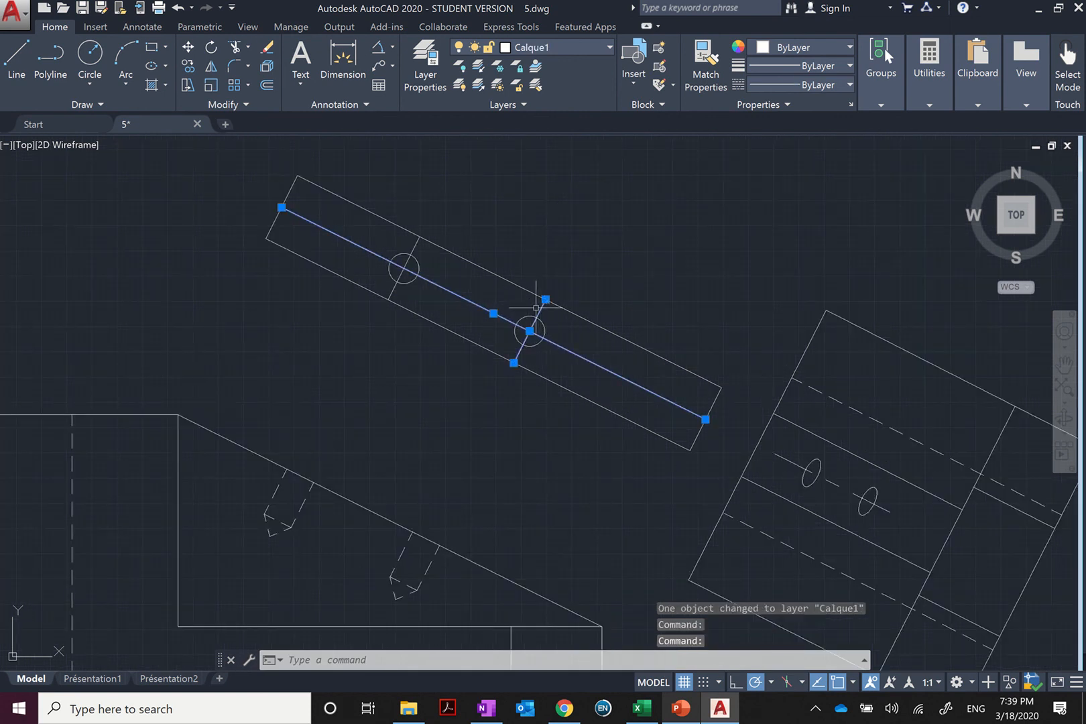
pyautogui.click(415, 242)
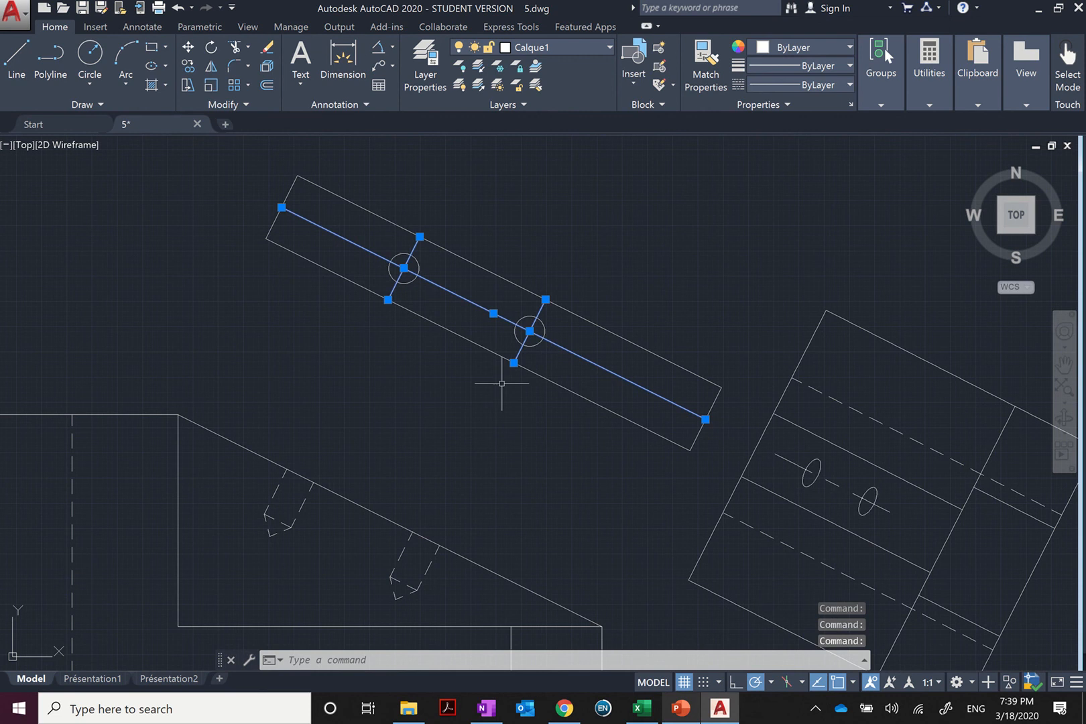
pyautogui.scroll(-4, 362, 395)
pyautogui.scroll(2, 378, 394)
pyautogui.press('Return')
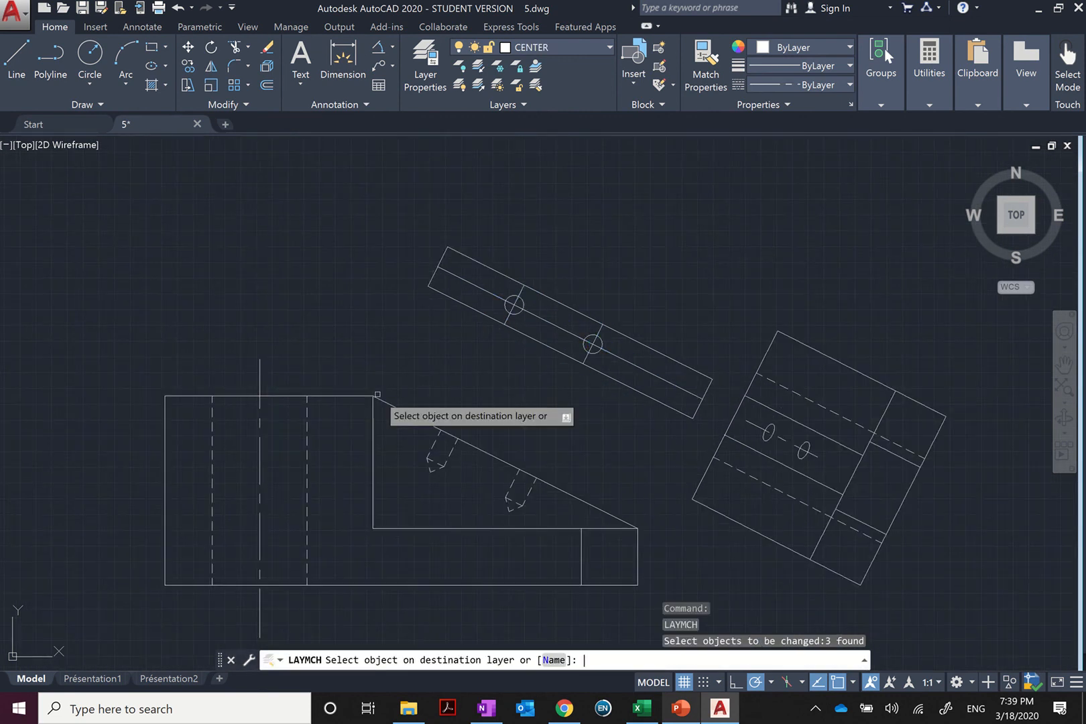
pyautogui.click(260, 440)
pyautogui.press('Escape')
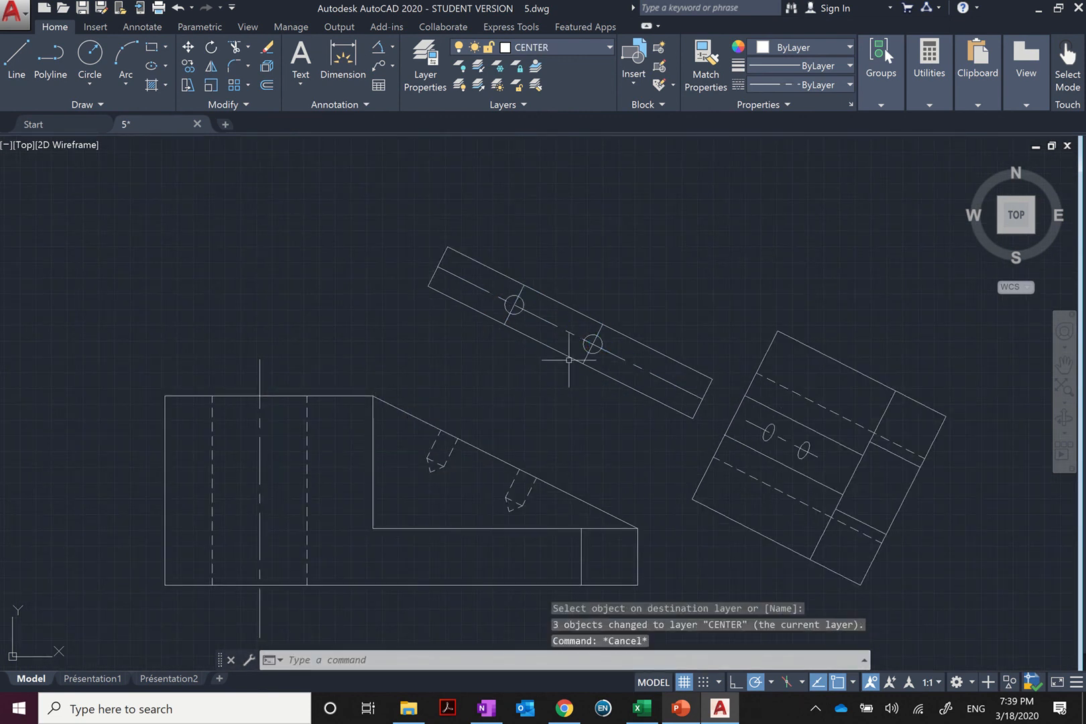
# Shorten the auxiliary view's long centre line at both ends so it extends only slightly beyond the two circles
pyautogui.click(476, 287)
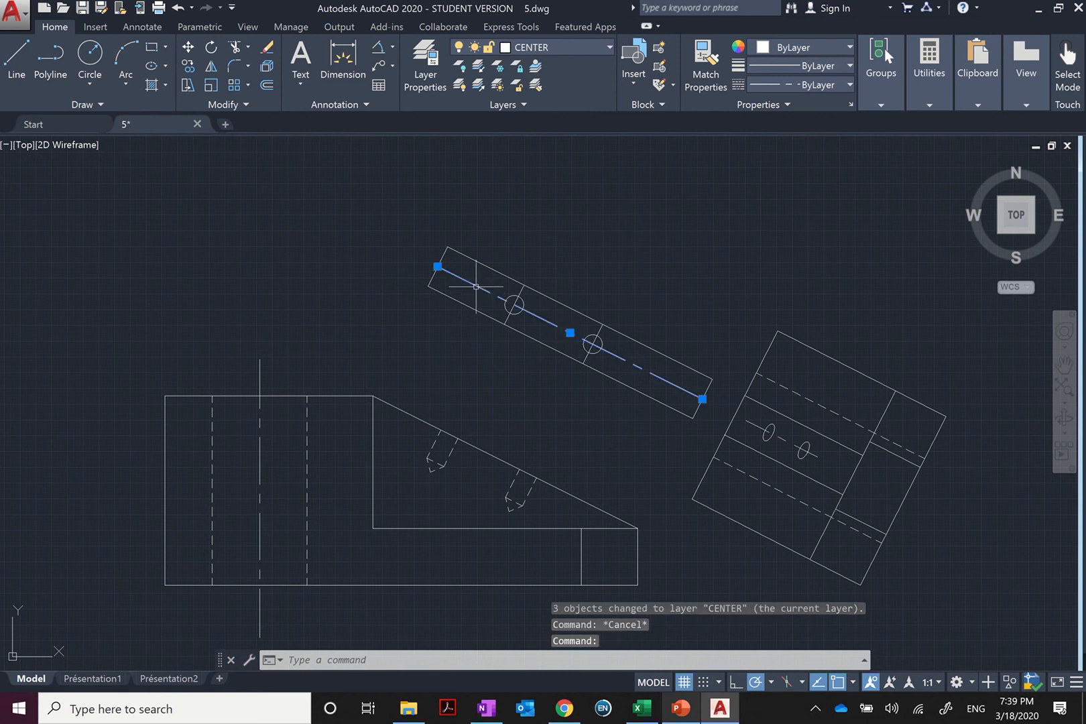
pyautogui.click(437, 267)
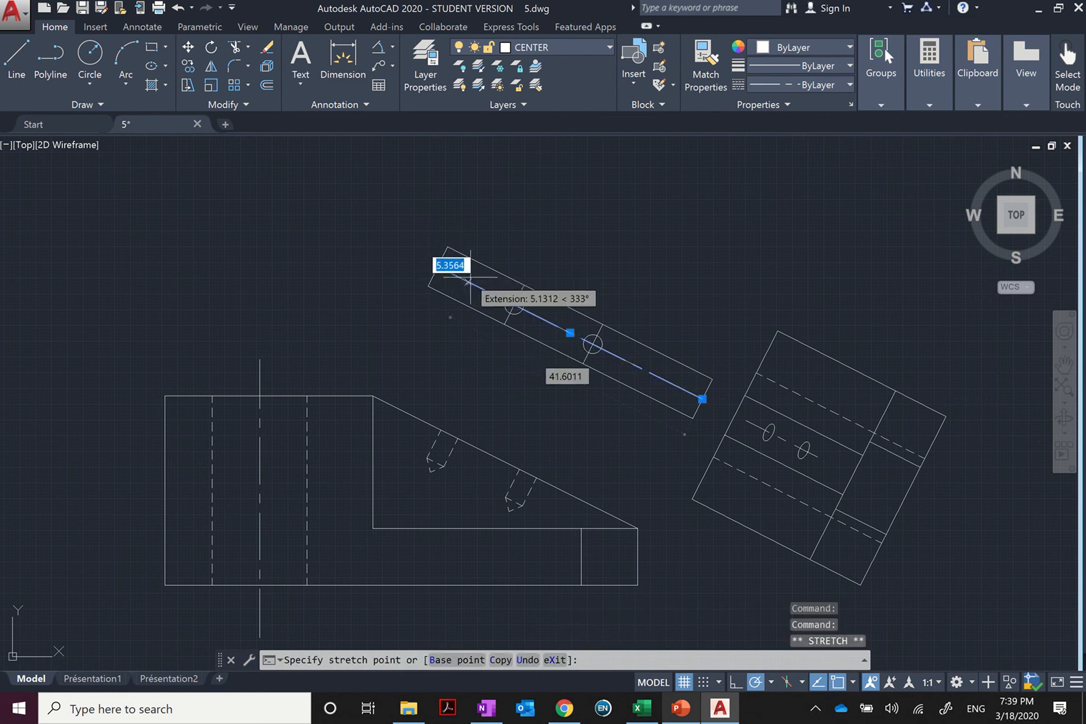
pyautogui.scroll(2, 568, 311)
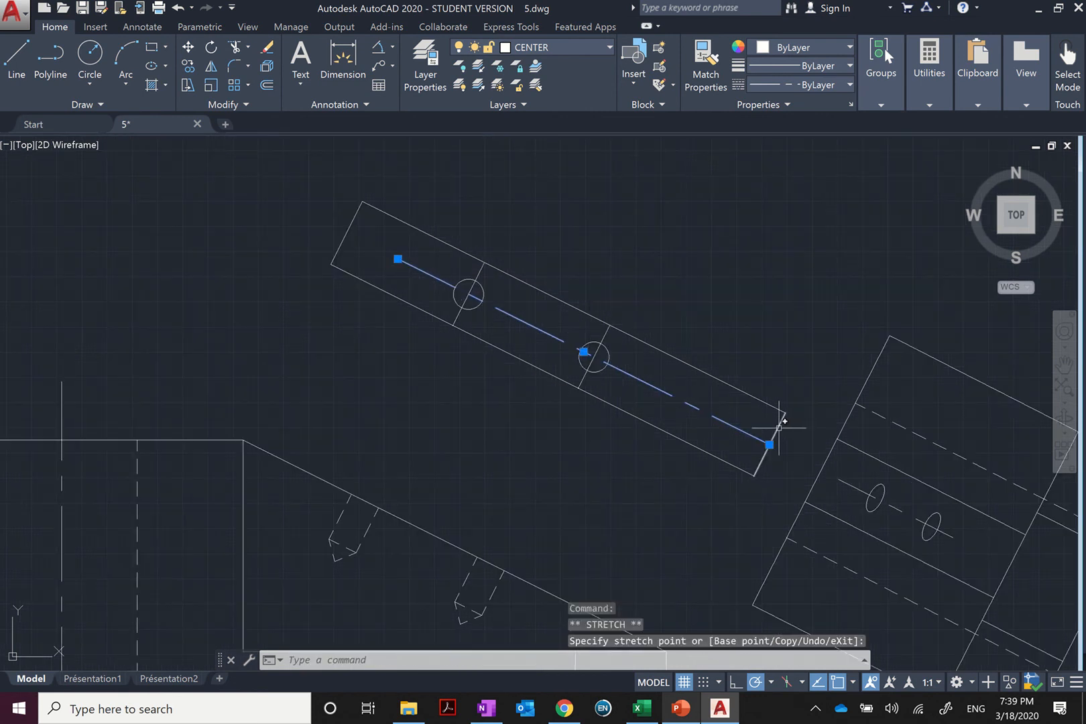
pyautogui.click(769, 444)
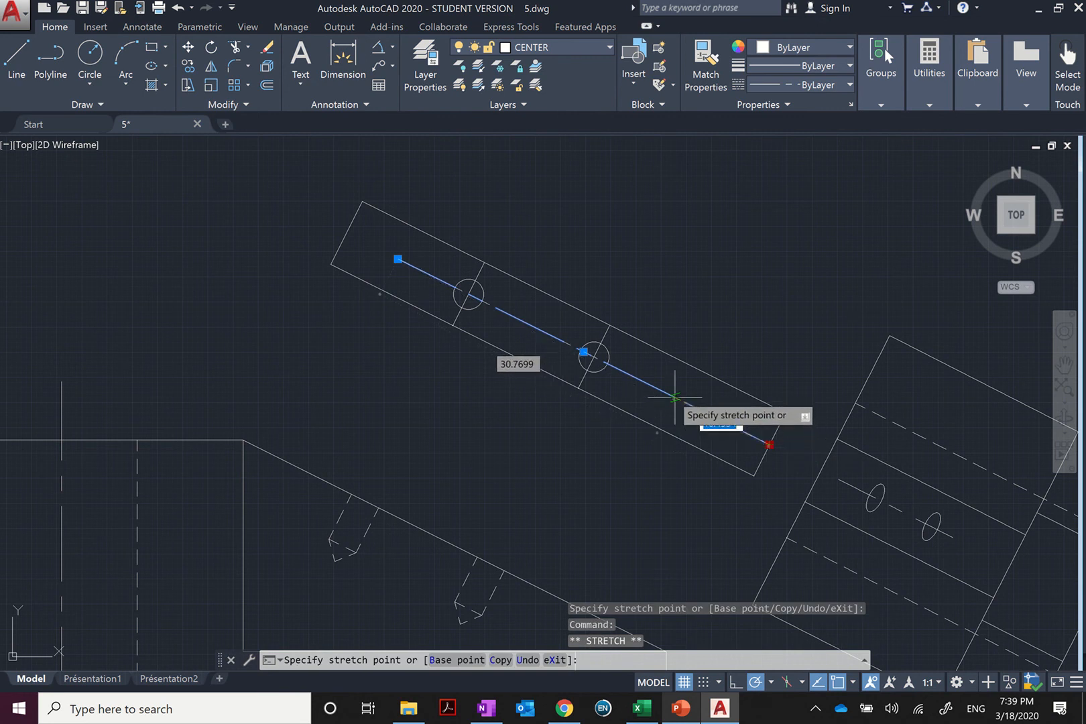
pyautogui.click(631, 375)
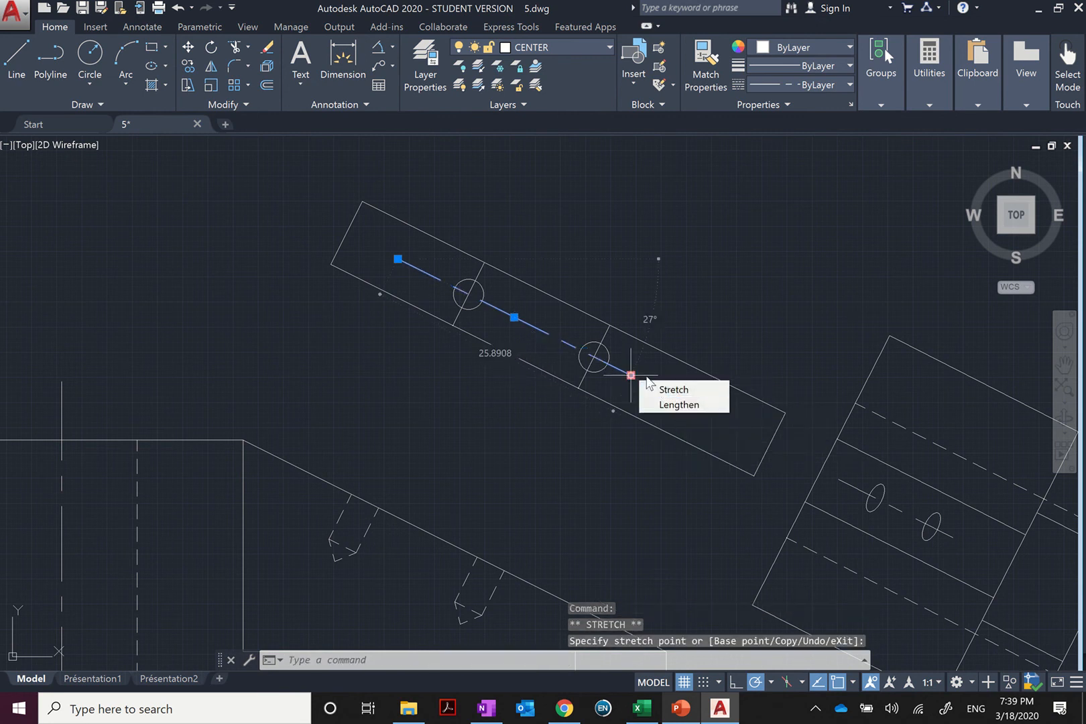
pyautogui.click(648, 383)
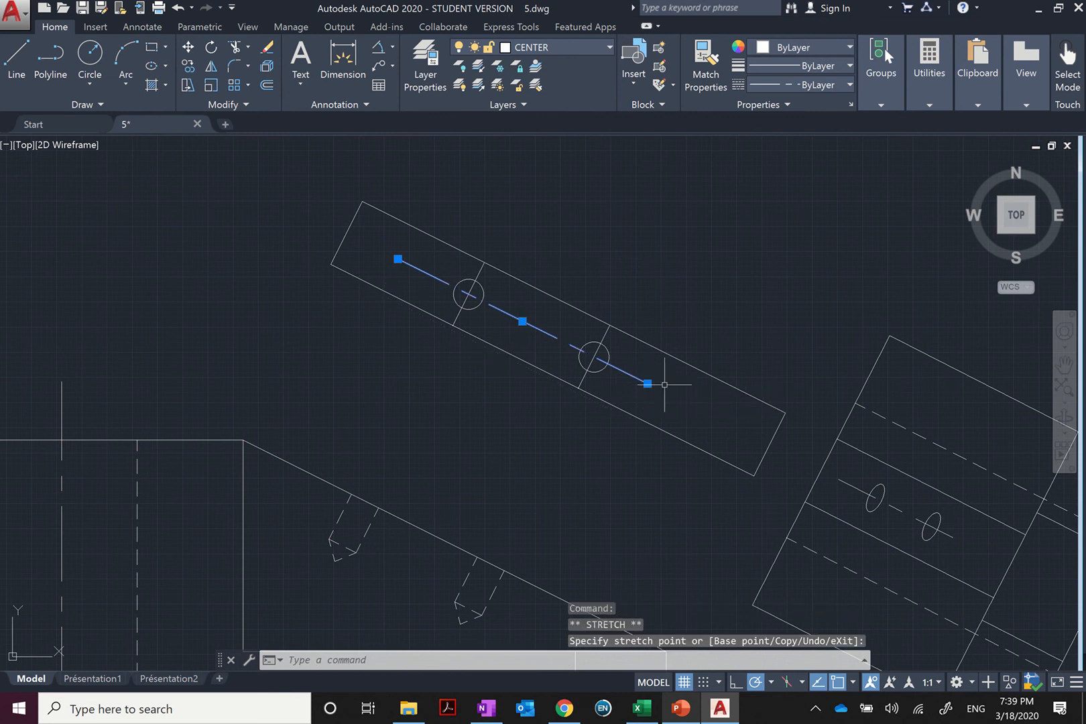
pyautogui.click(680, 708)
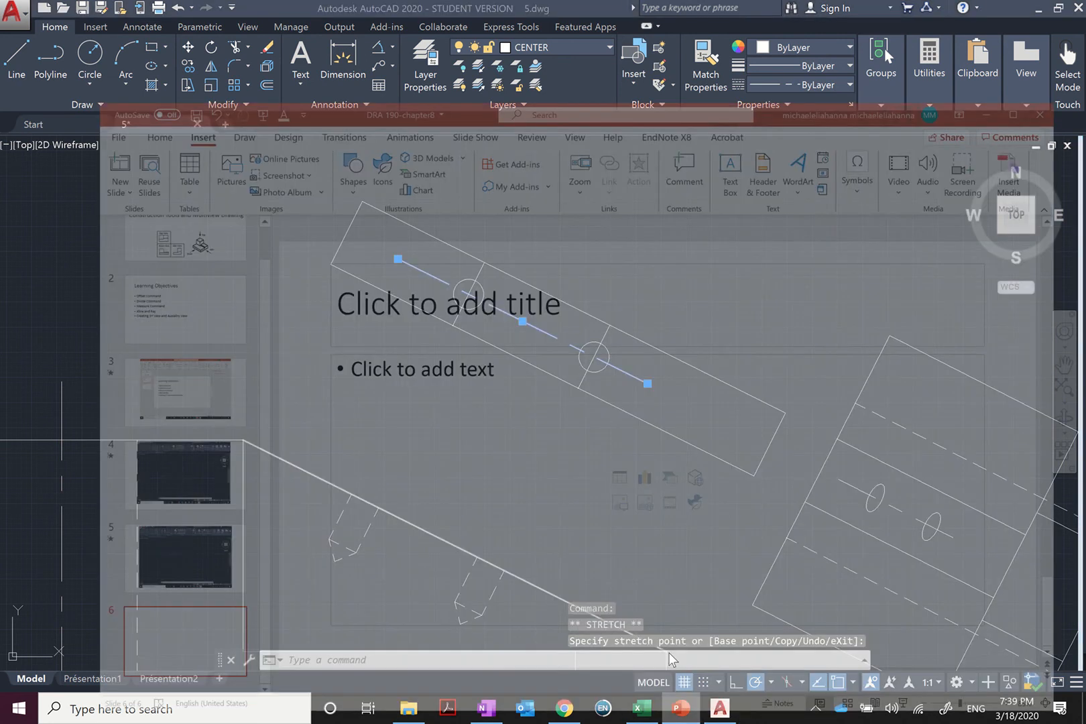